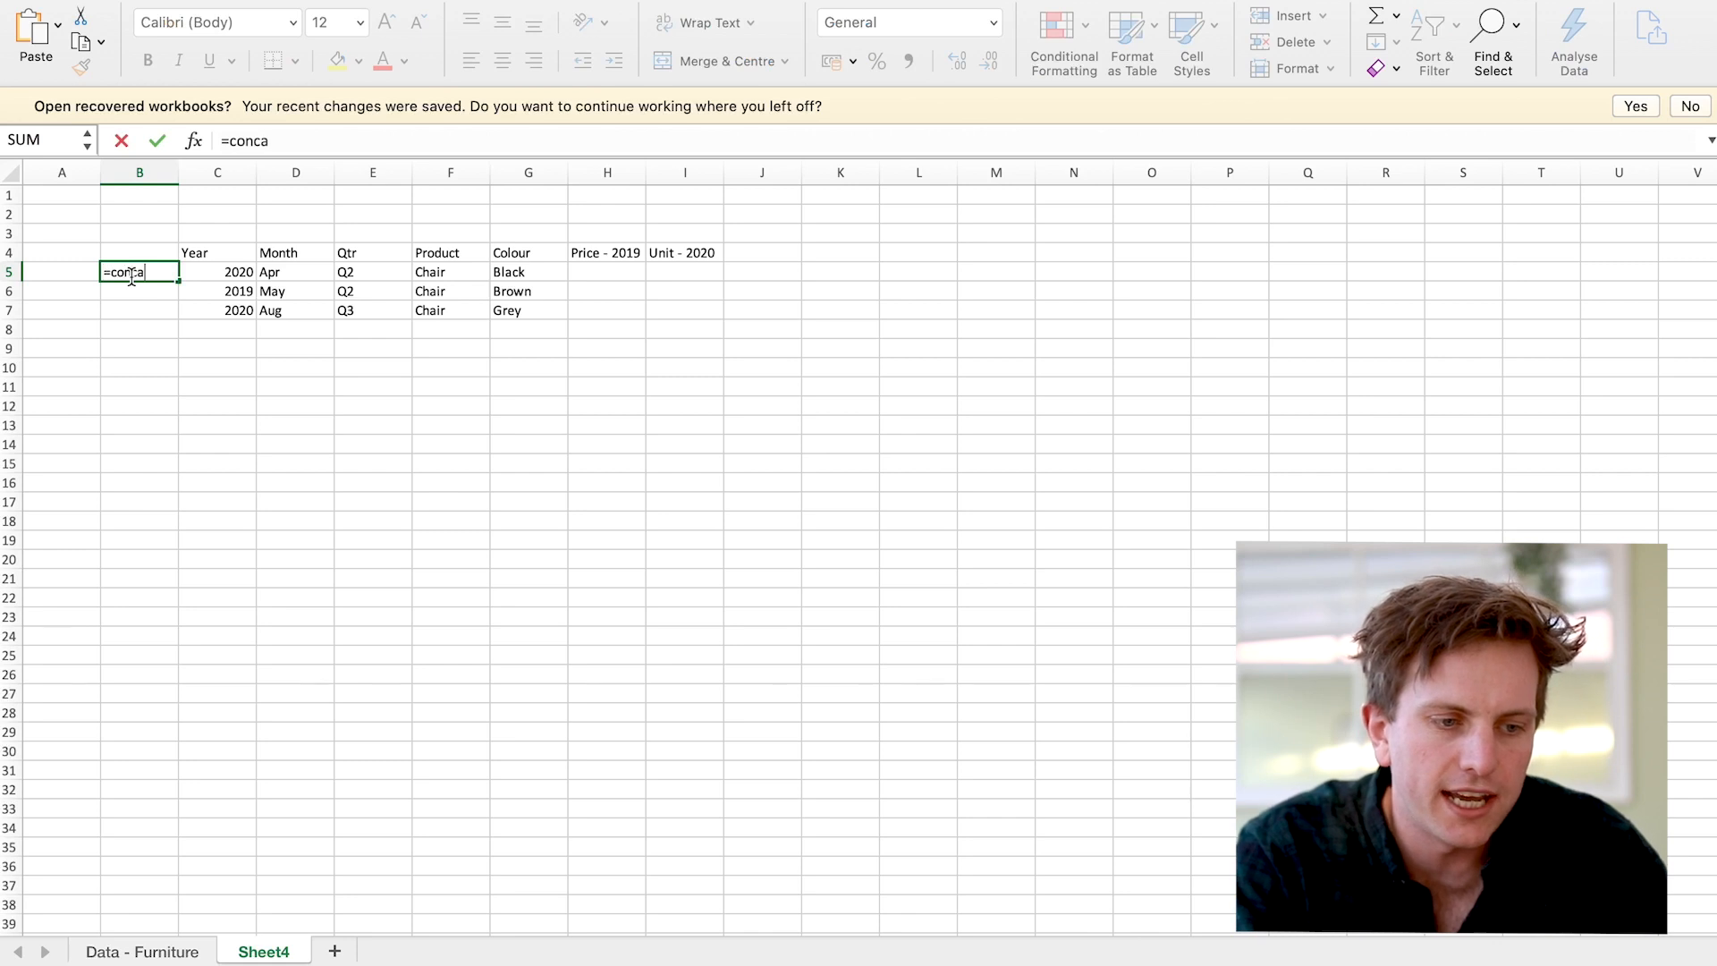
# - Complete the formula in B5 of Sheet4 as a CONCAT of C5:G5
pyautogui.write('(')
pyautogui.press('Right')
pyautogui.hotkey('shift', 'Right')
pyautogui.hotkey('shift', 'Right')
pyautogui.hotkey('shift', 'Right')
pyautogui.hotkey('shift', 'Right')
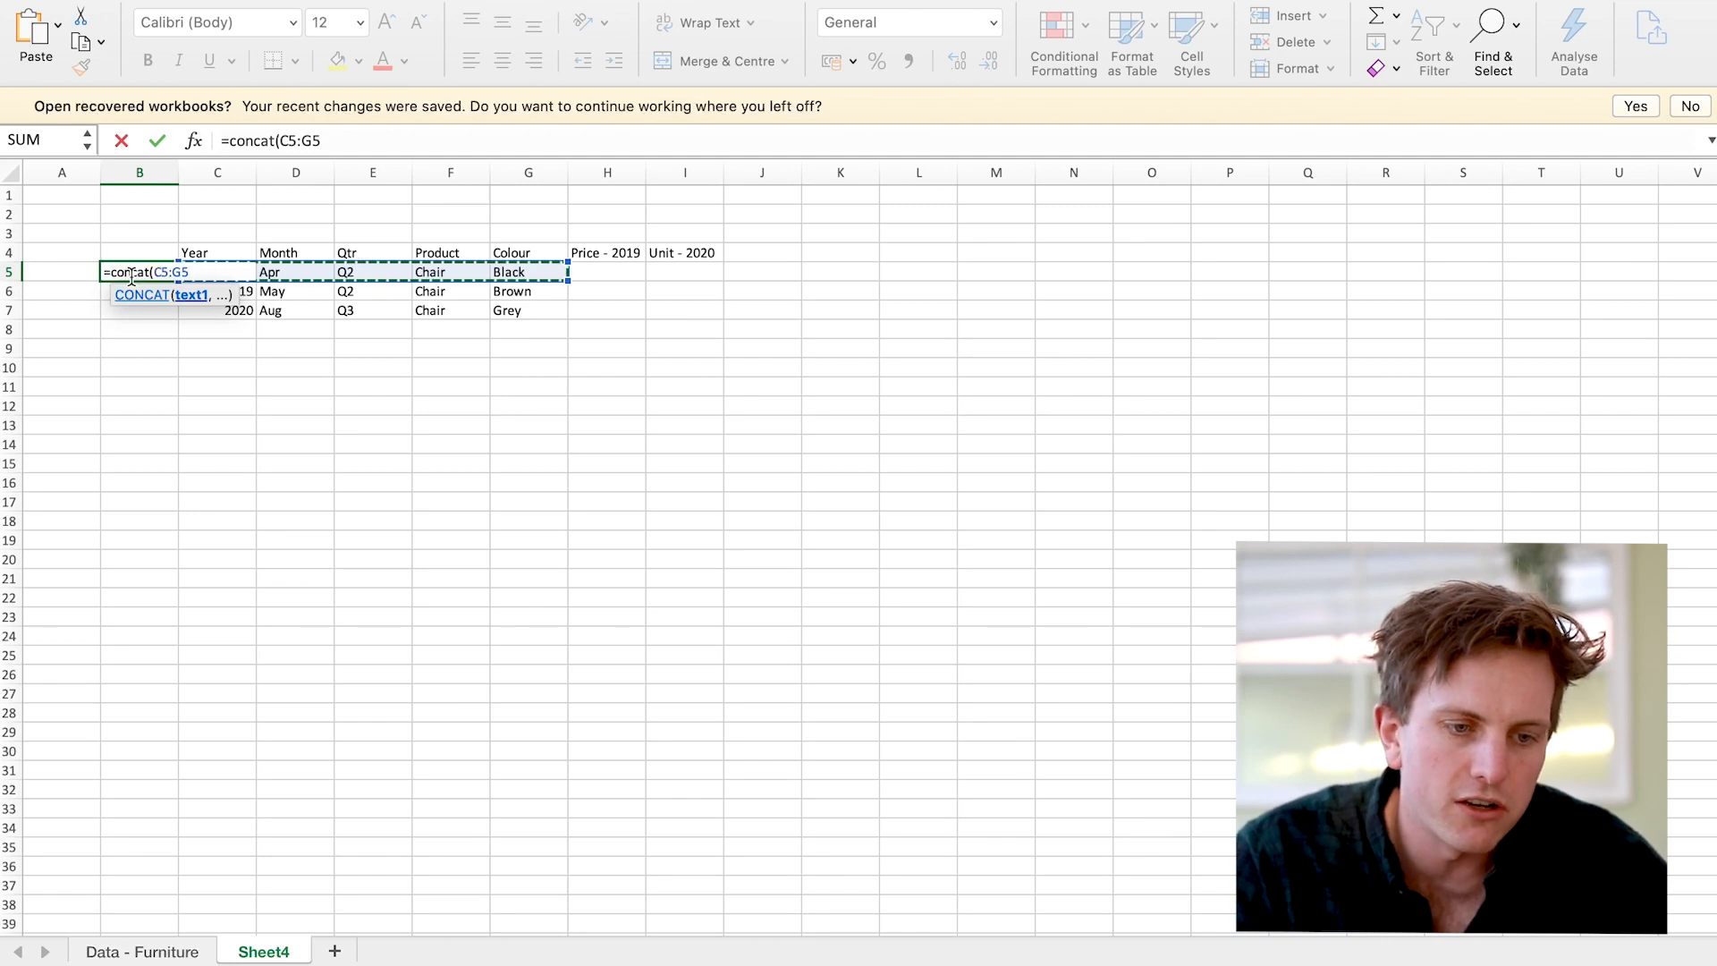
pyautogui.press('Return')
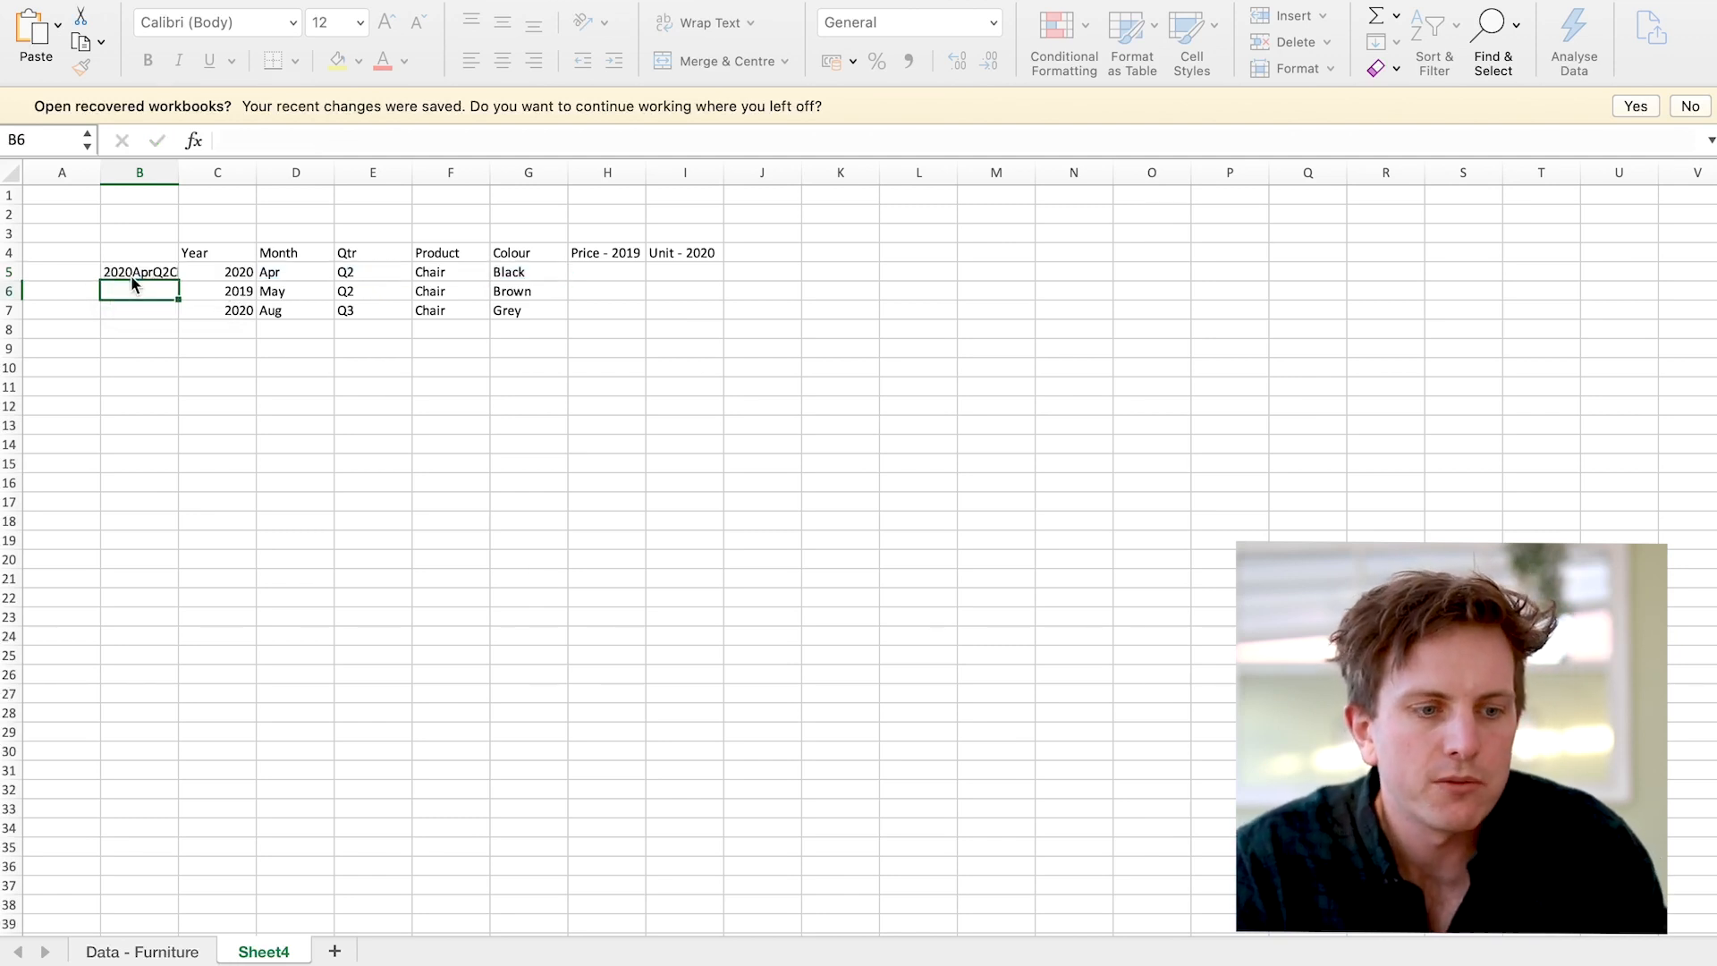
# - Widen column B to fit the joined text and fill the CONCAT formula from B5 down to B7
pyautogui.moveTo(198, 172); pyautogui.dragTo(248, 171)
pyautogui.click(234, 279)
pyautogui.doubleClick(244, 281)
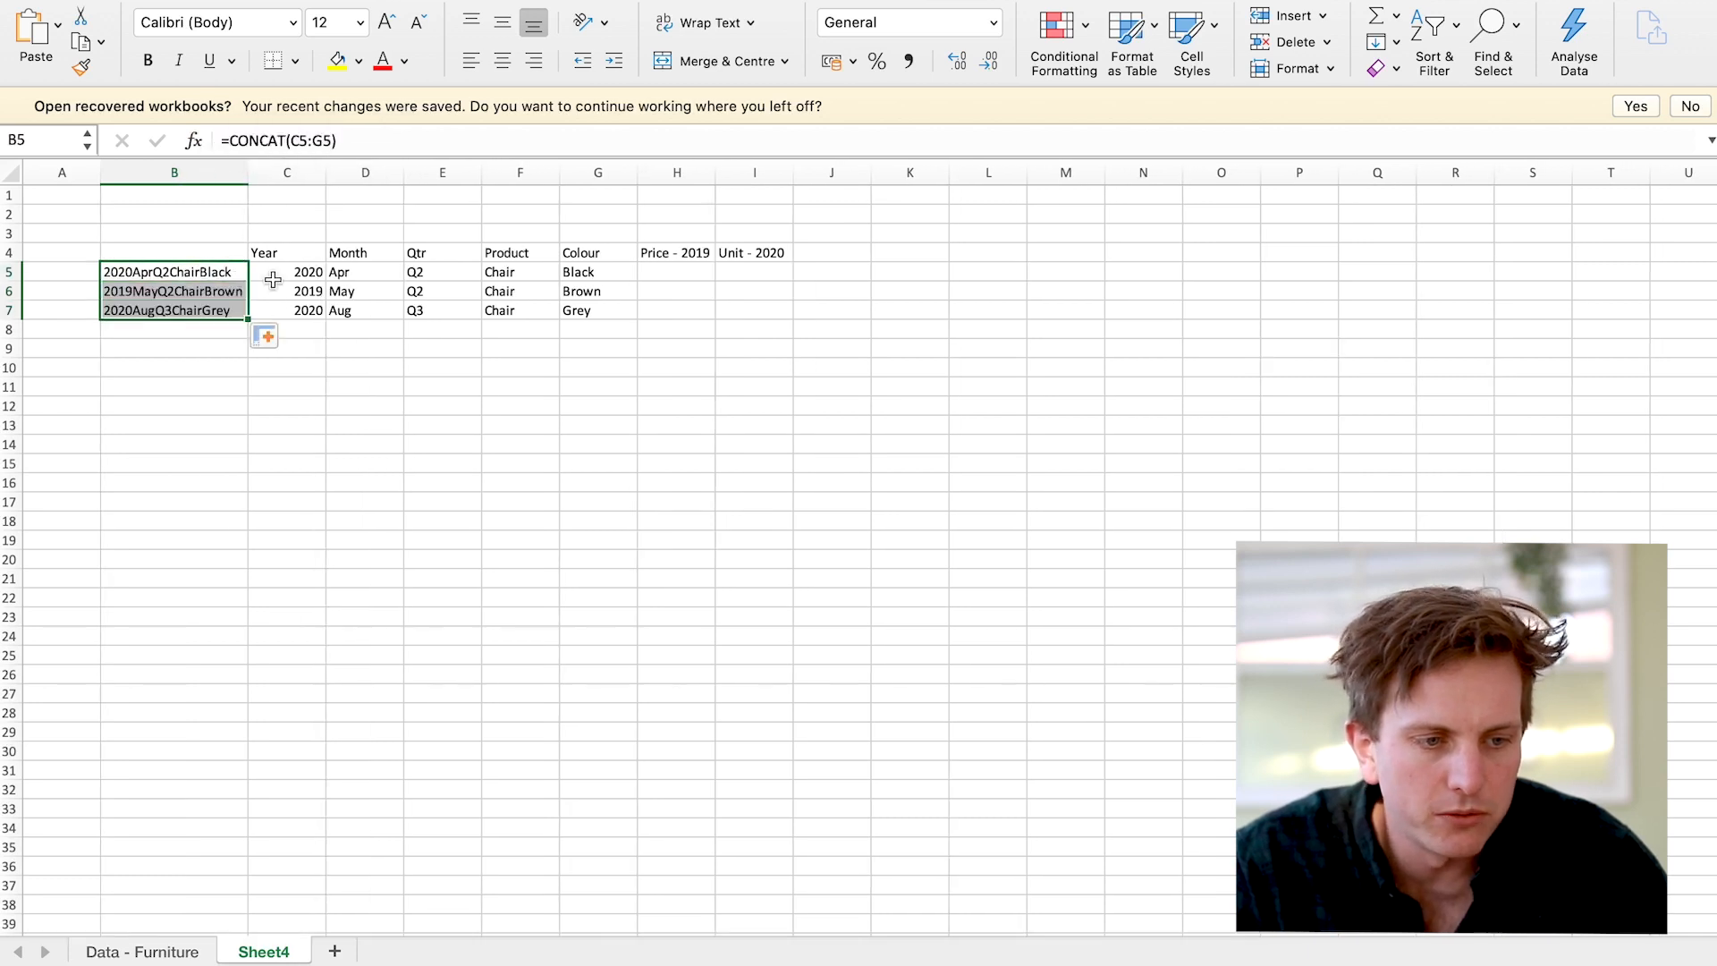
# - Add the header "Concat" in cell A3 of the Data - Furniture sheet
pyautogui.click(702, 295)
pyautogui.moveTo(283, 271); pyautogui.dragTo(594, 304)
pyautogui.hotkey('ctrl', 'pageup')
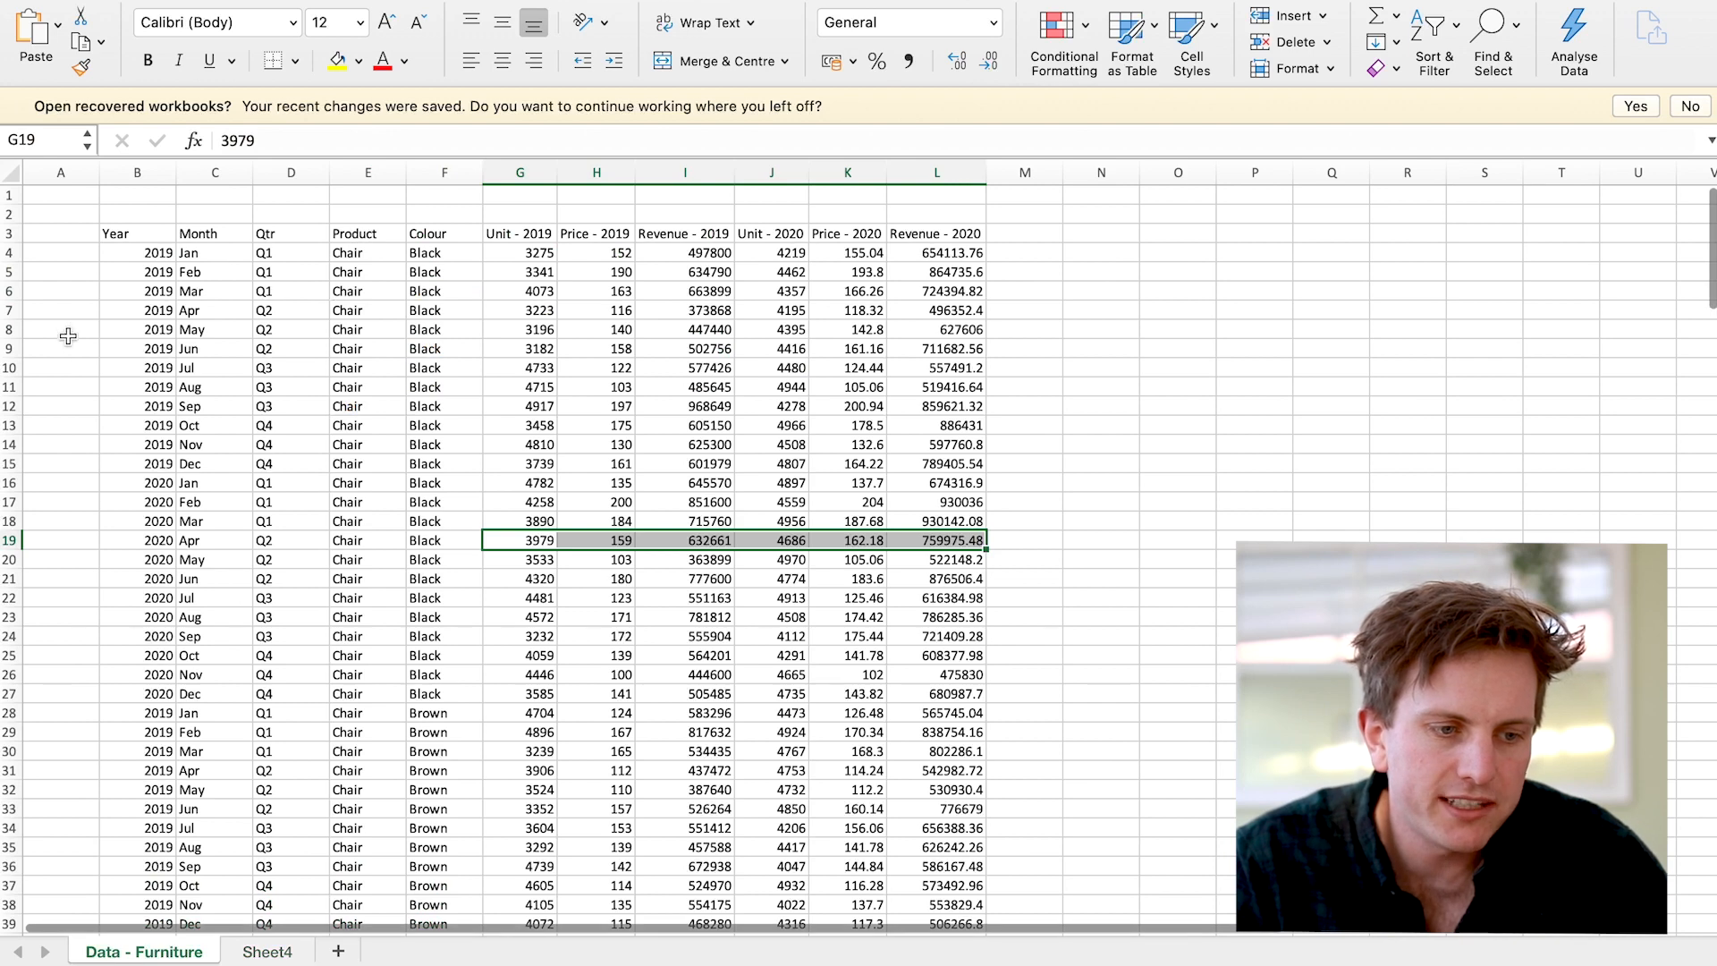
pyautogui.click(75, 235)
pyautogui.write('Concat')
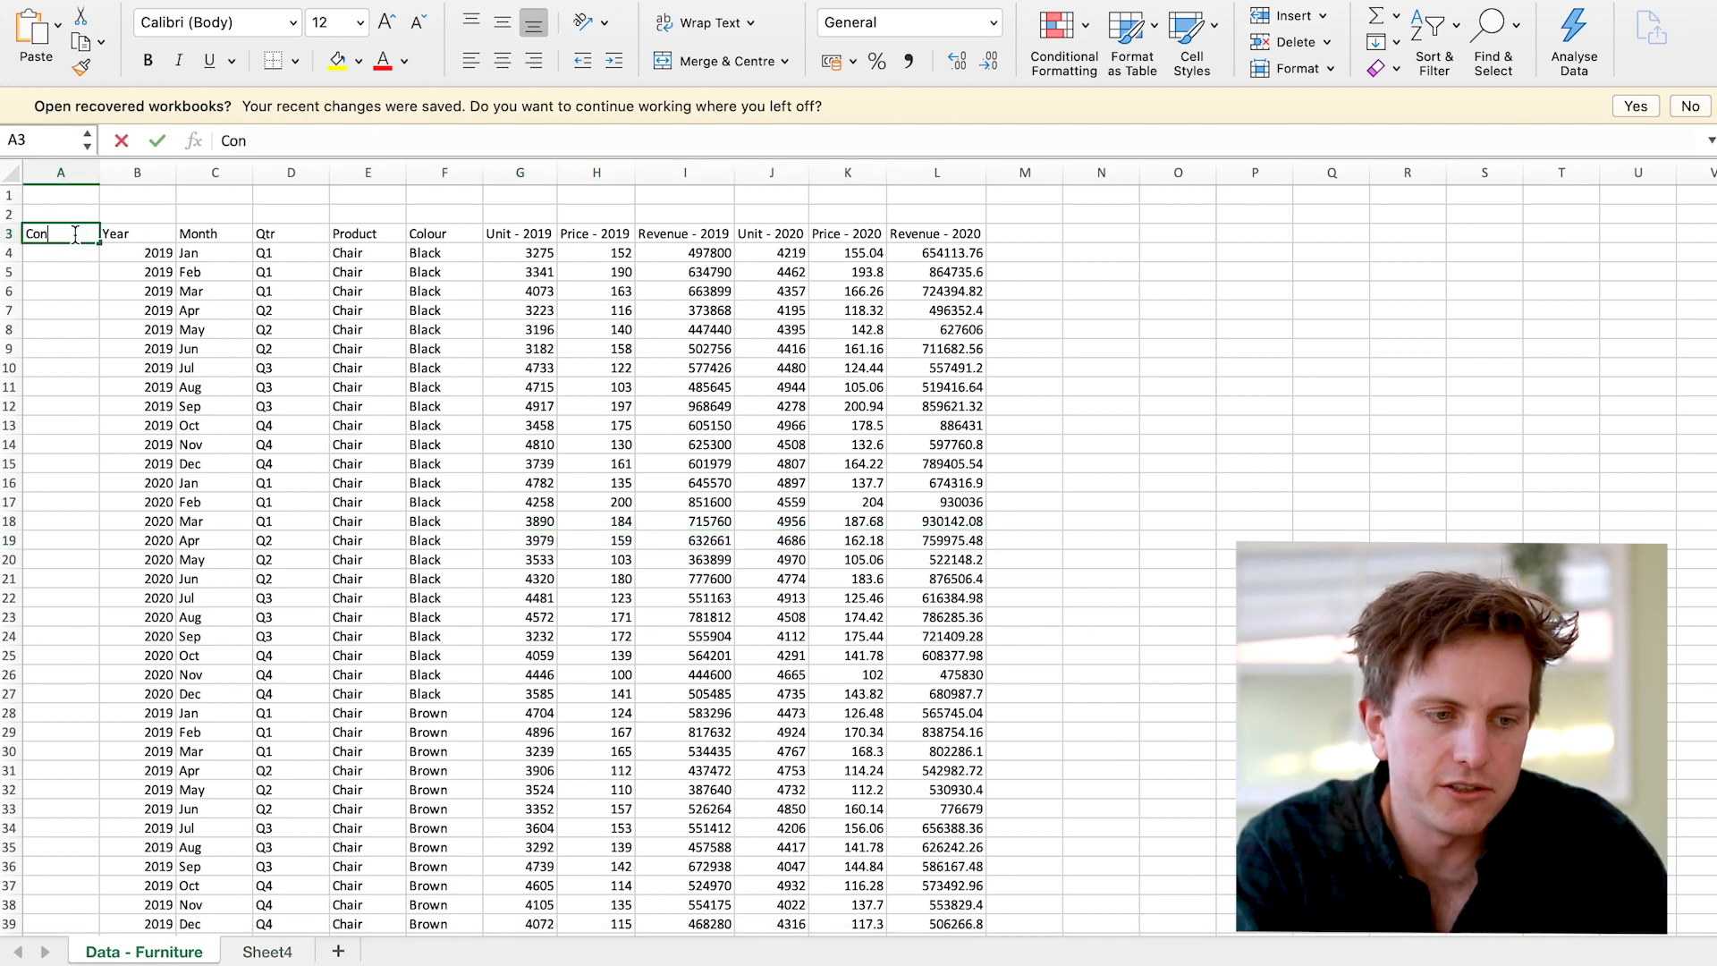
pyautogui.press('Return')
# - Enter a CONCAT formula in A4 that joins B4:F4
pyautogui.write('=concat(')
pyautogui.press('Right')
pyautogui.hotkey('shift', 'Right')
pyautogui.hotkey('shift', 'Right')
pyautogui.hotkey('shift', 'Right')
pyautogui.hotkey('shift', 'Right')
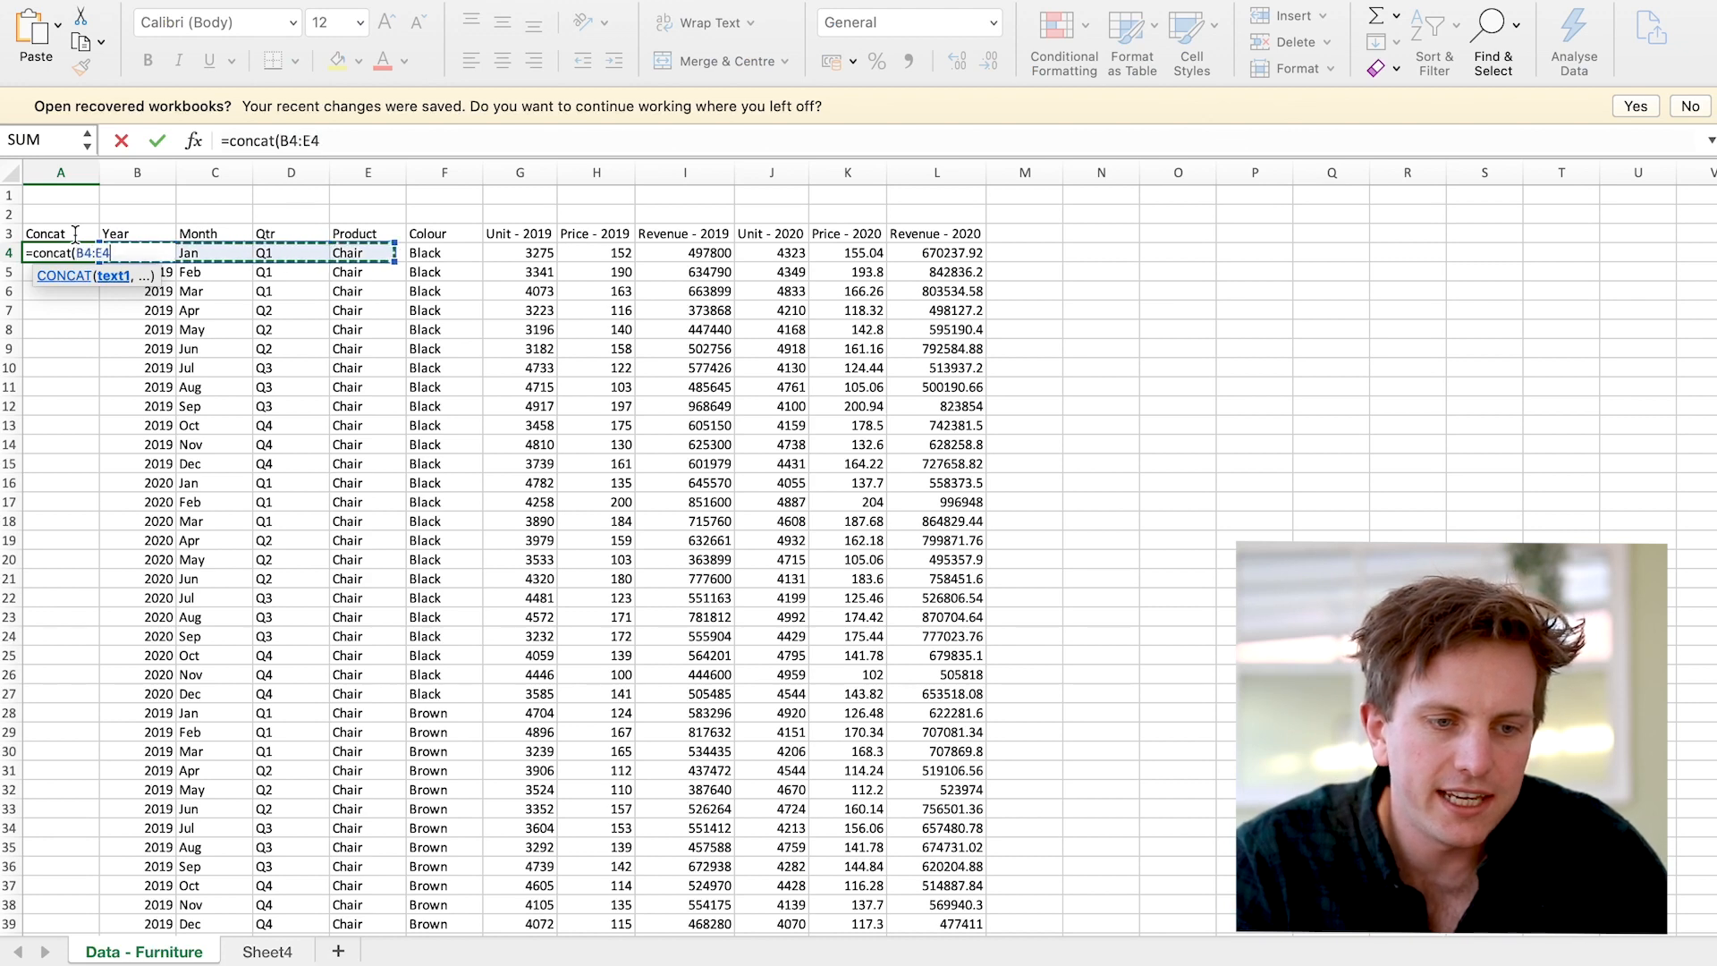
pyautogui.press('Return')
# - Fill the A4 formula down the Concat column for all data rows and widen column A to fit the text
pyautogui.click(76, 254)
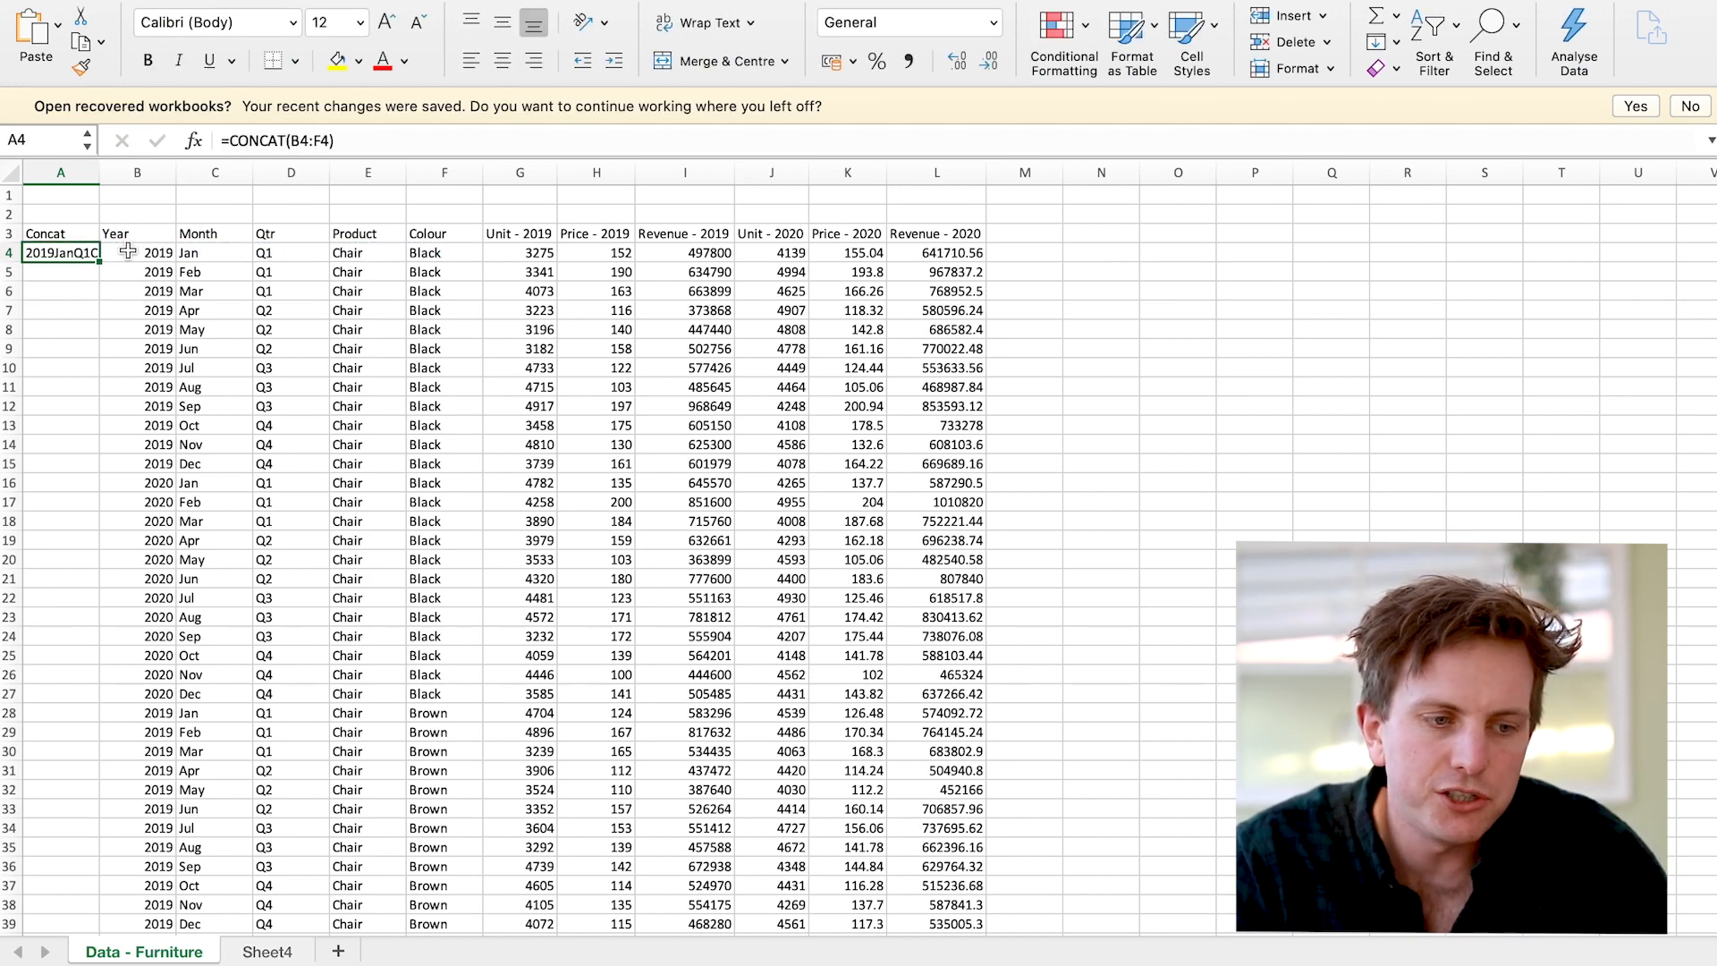
pyautogui.doubleClick(102, 258)
pyautogui.moveTo(99, 173); pyautogui.dragTo(156, 173)
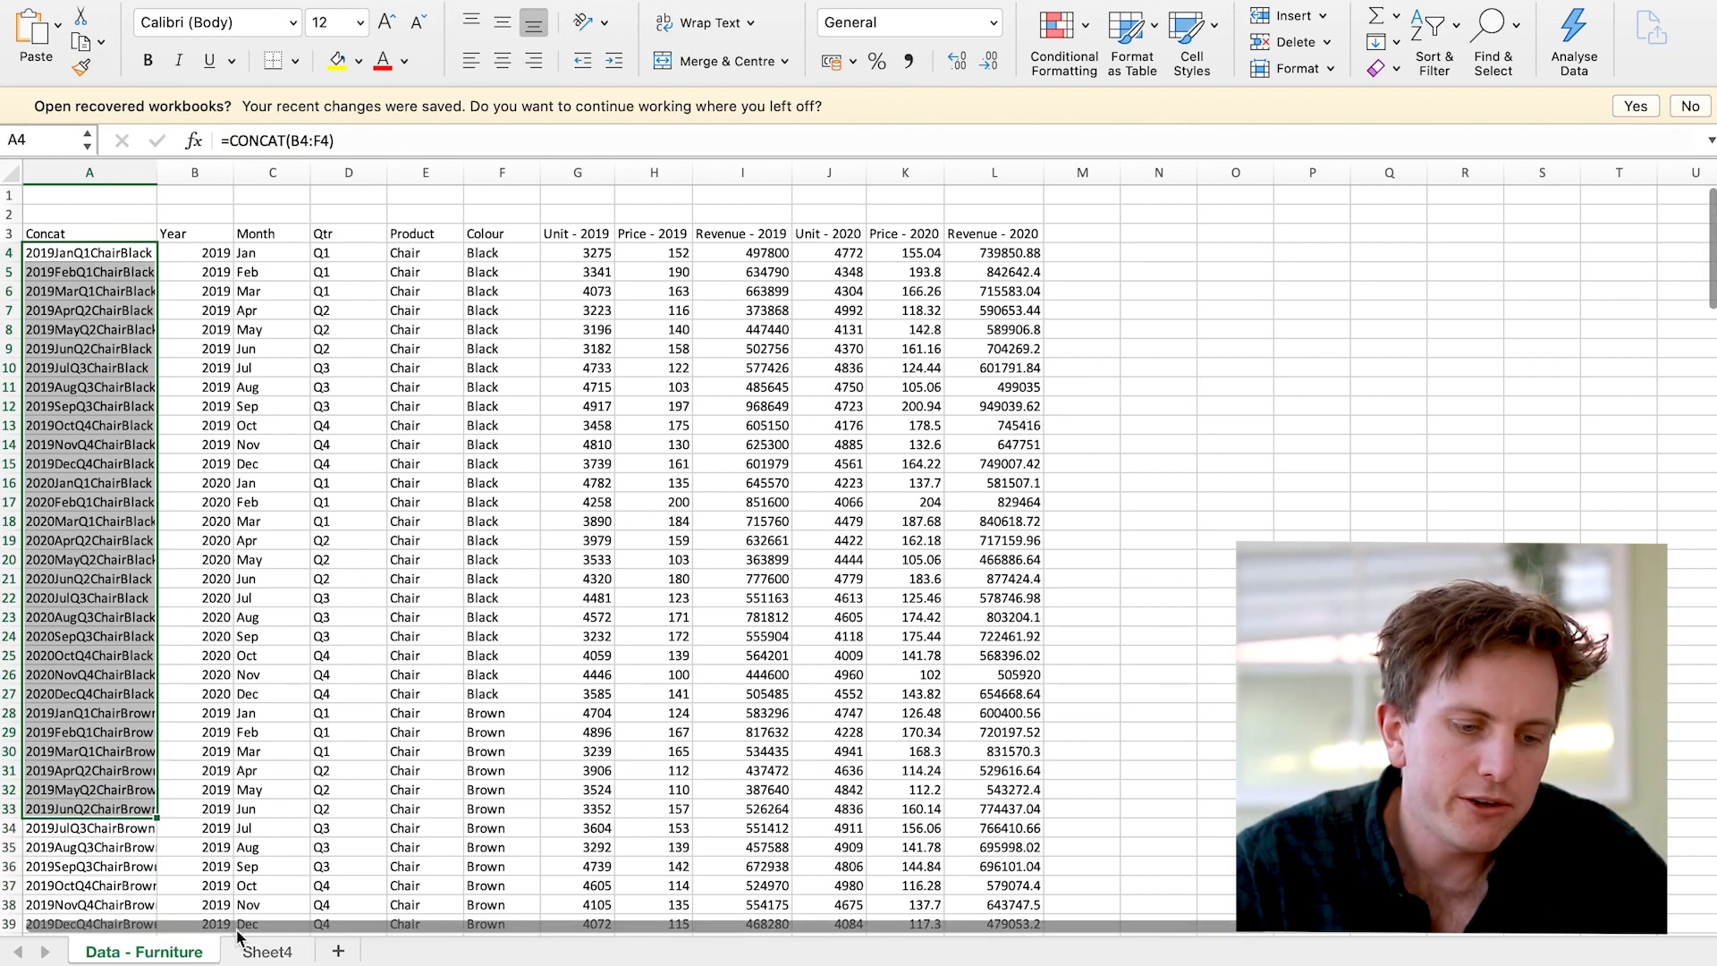
# - Start a VLOOKUP formula in H5 of Sheet4 with $B5 as the lookup value, locking only the column
pyautogui.click(265, 952)
pyautogui.click(697, 277)
pyautogui.write('=')
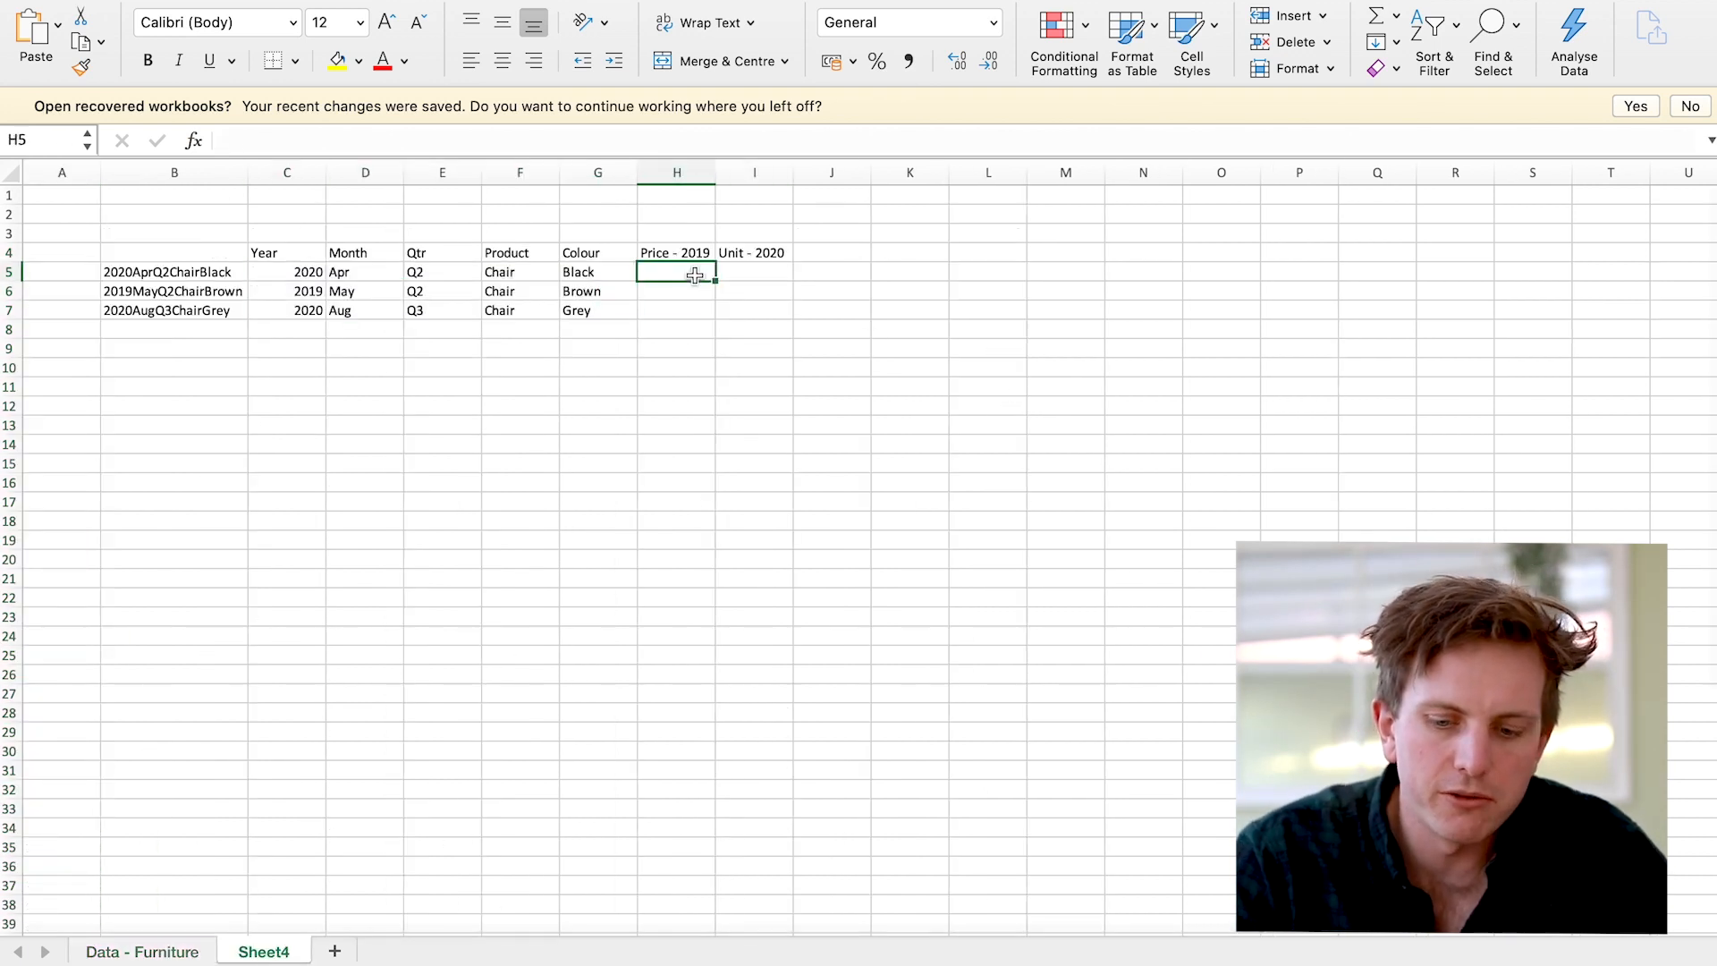
pyautogui.write('vlookup(')
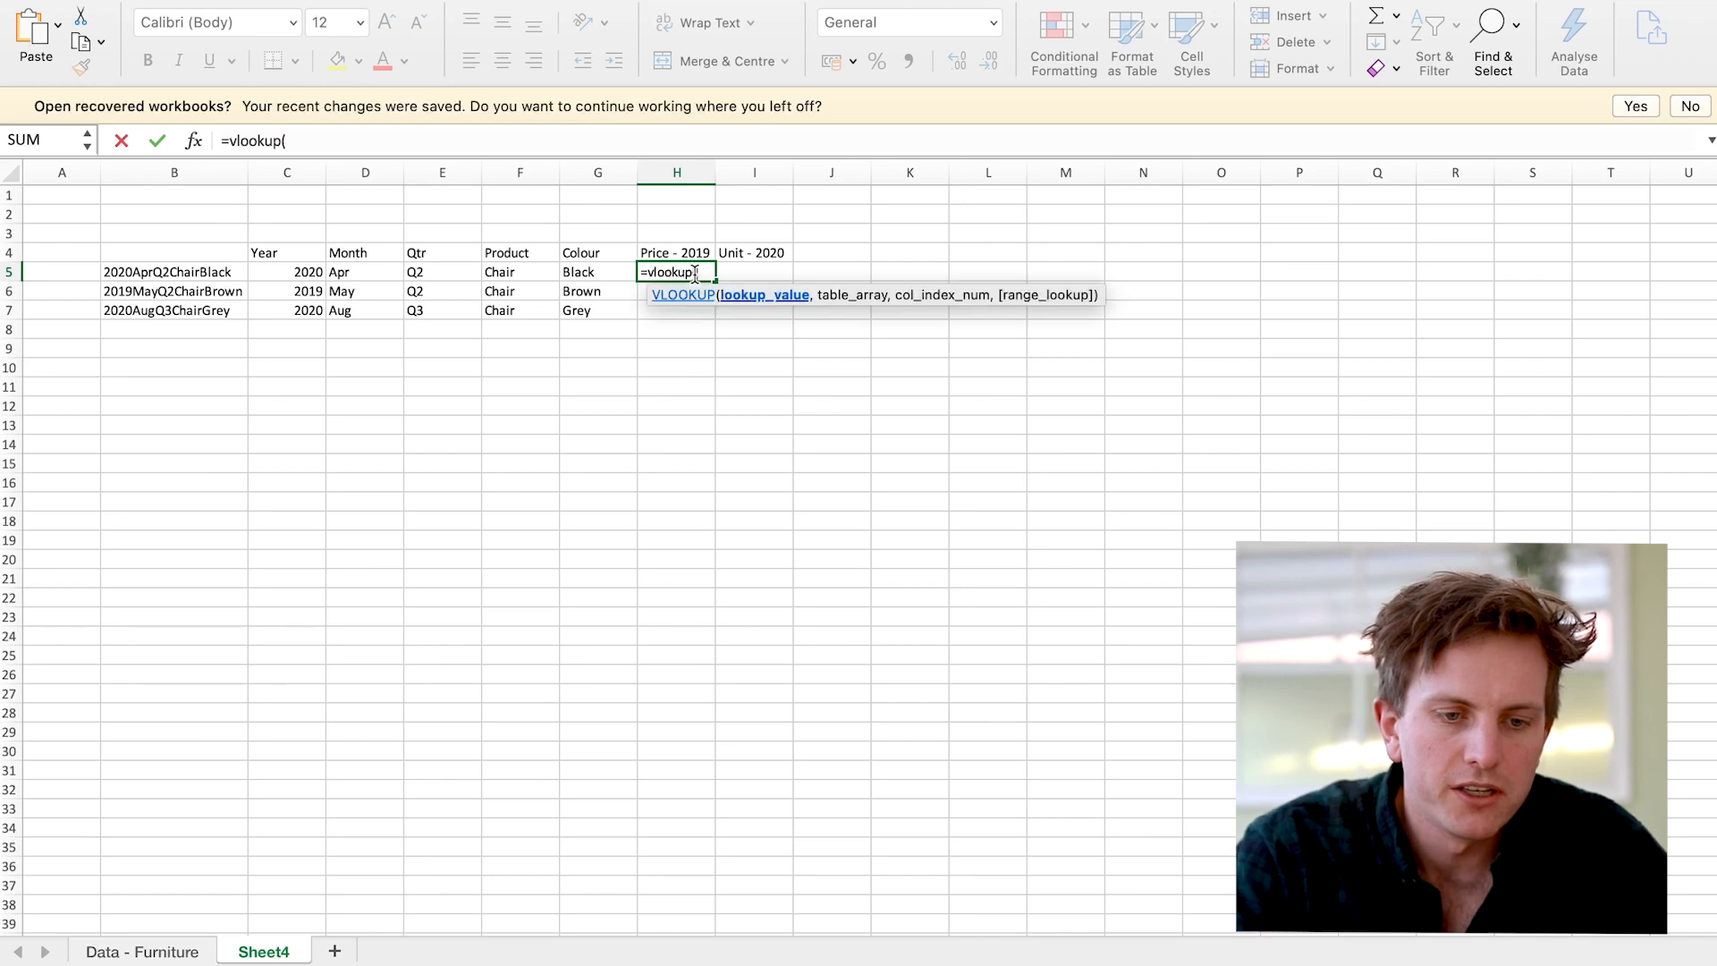
pyautogui.click(188, 276)
pyautogui.write(',')
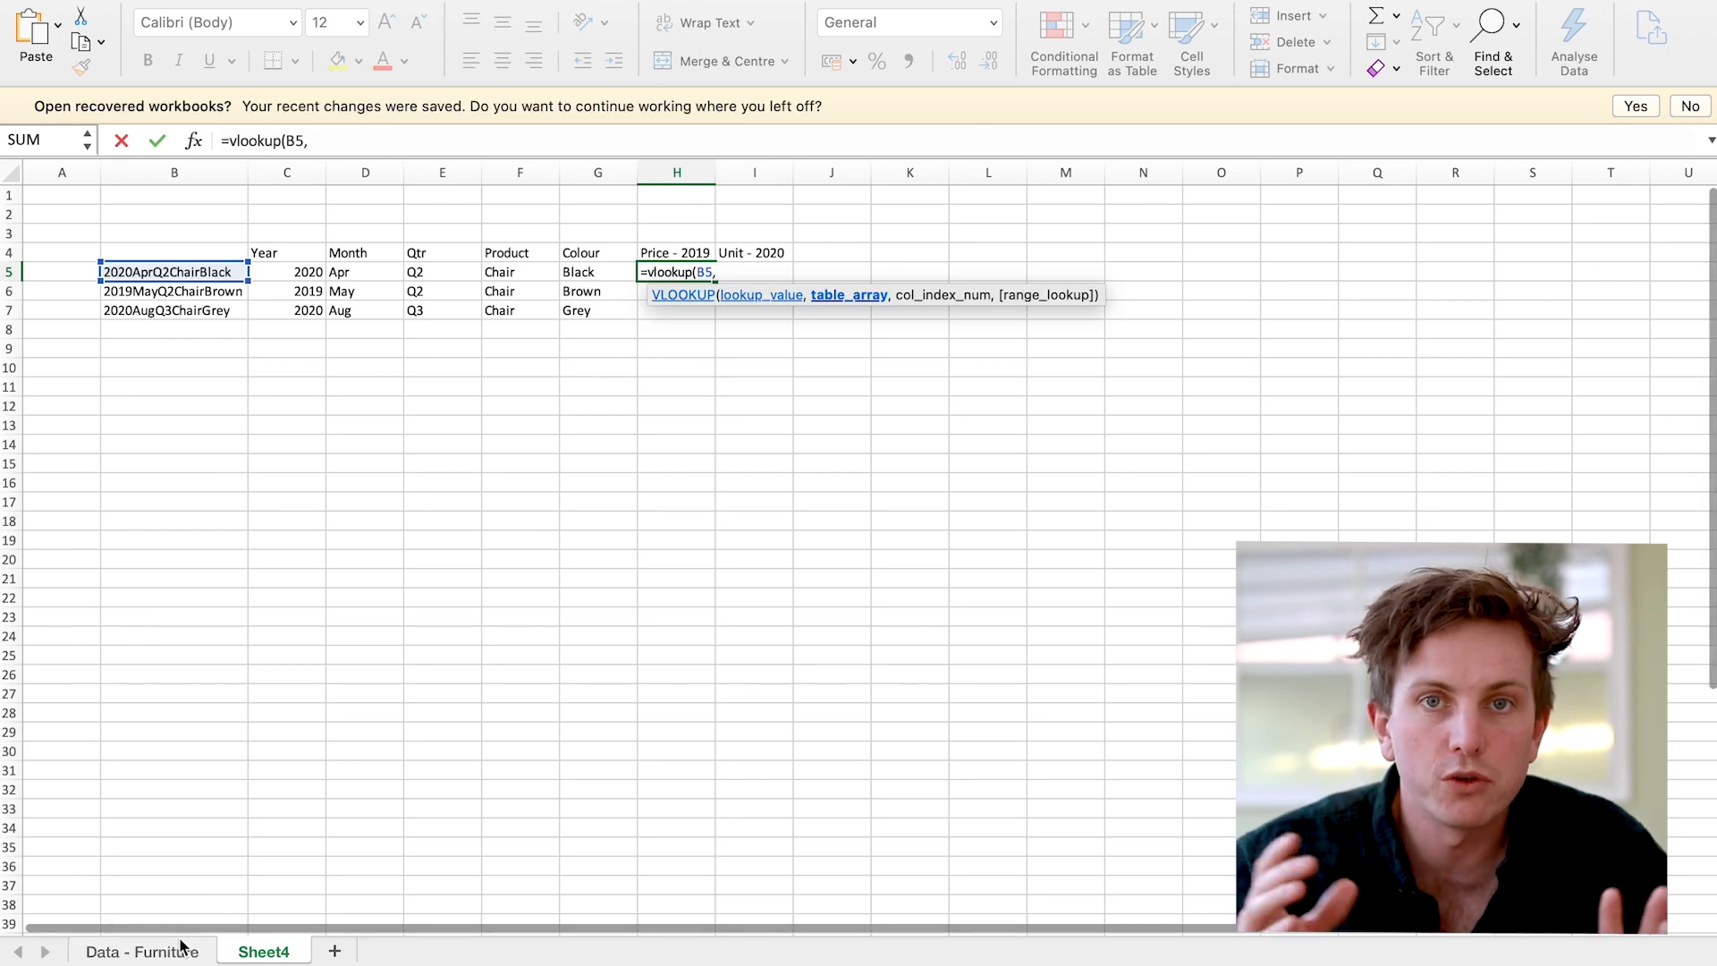
pyautogui.press('BackSpace')
pyautogui.press('F4')
pyautogui.press('F4')
pyautogui.press('F4')
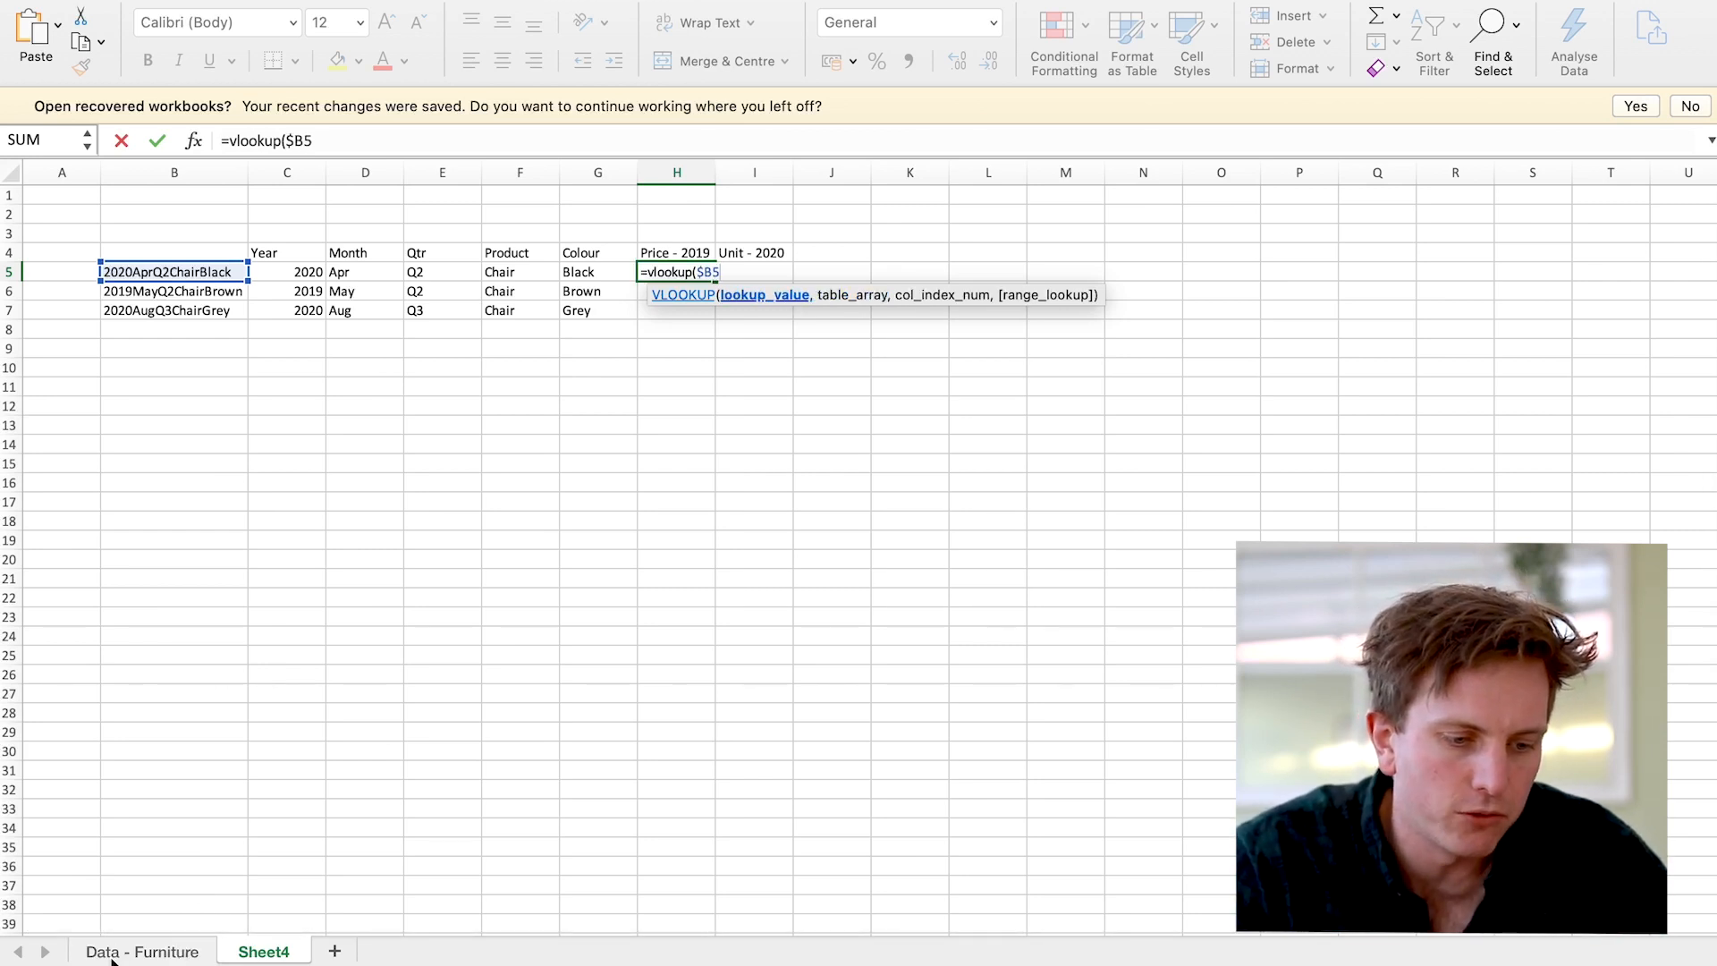
# - Set the VLOOKUP table array to columns $A:$L of the Data - Furniture sheet as absolute references
pyautogui.click(120, 953)
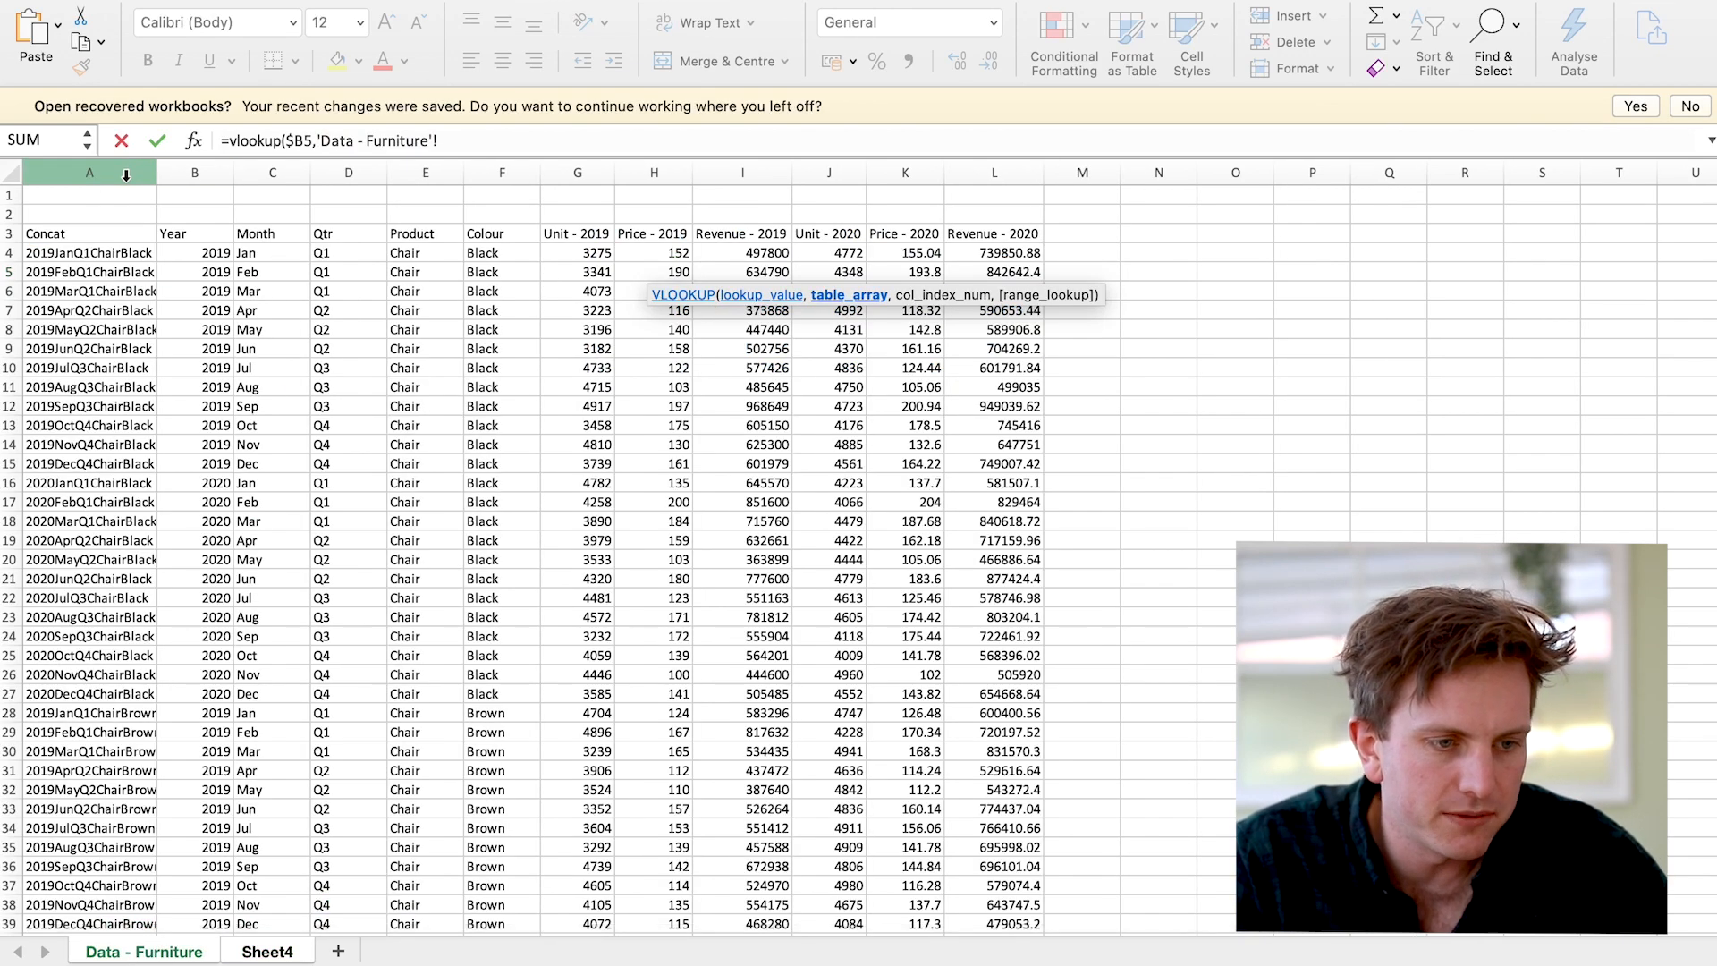
pyautogui.moveTo(89, 172); pyautogui.dragTo(1000, 278)
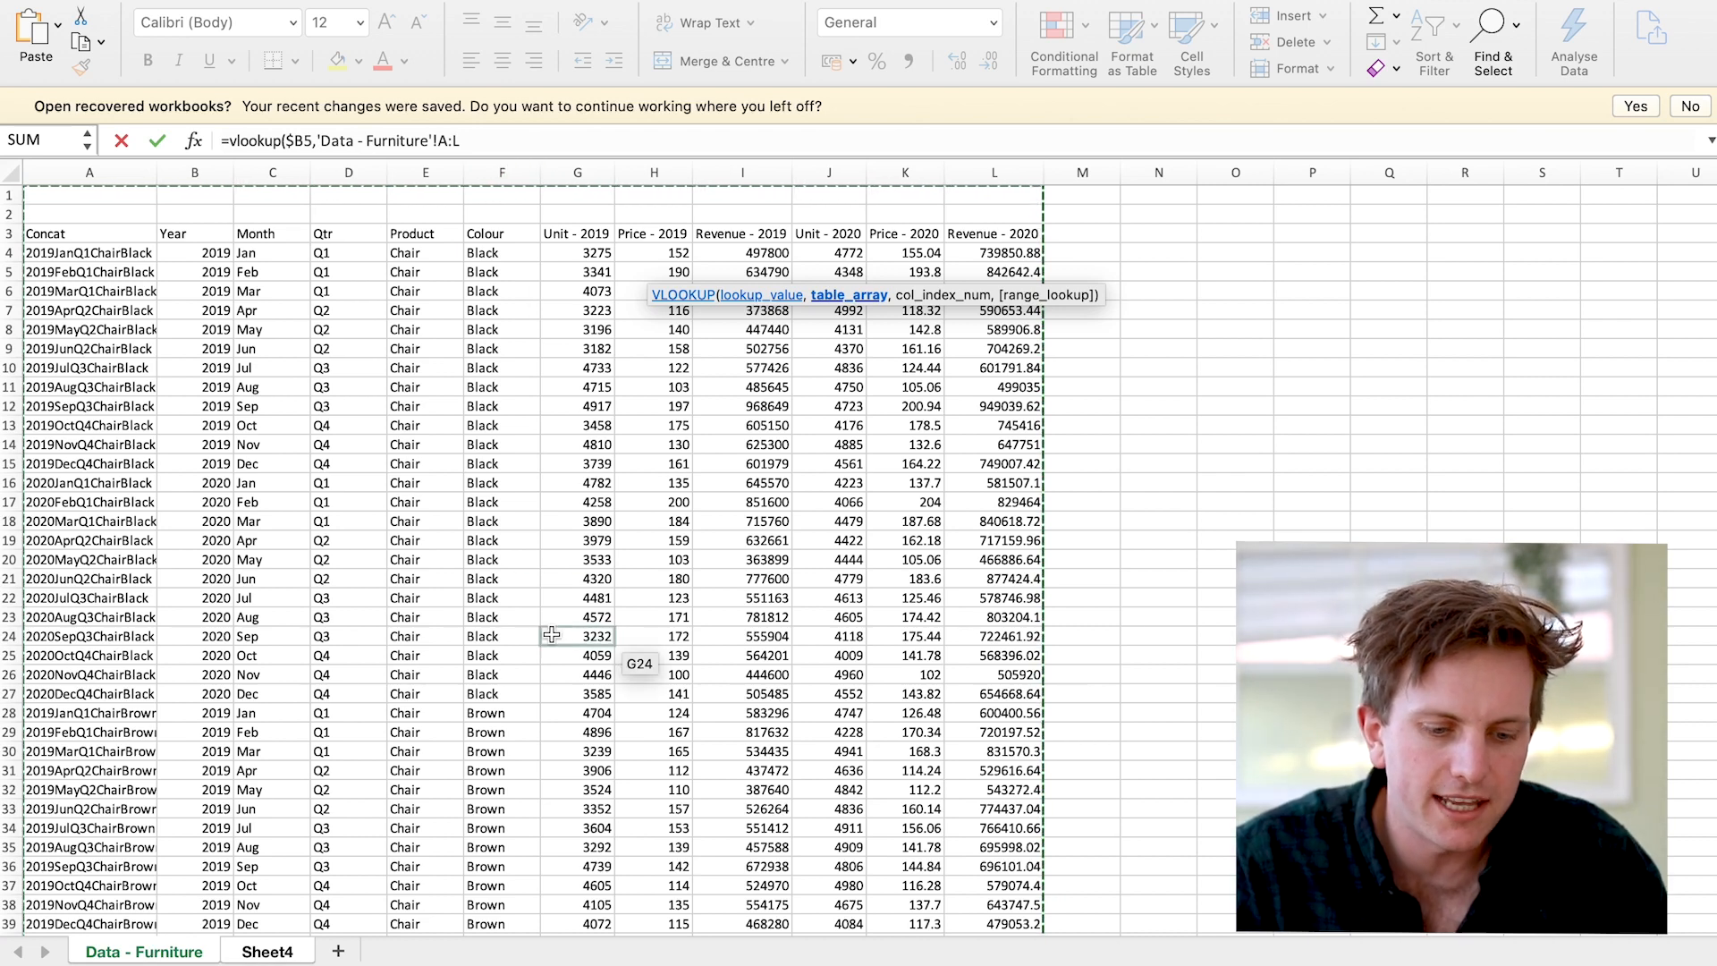
pyautogui.press('F4')
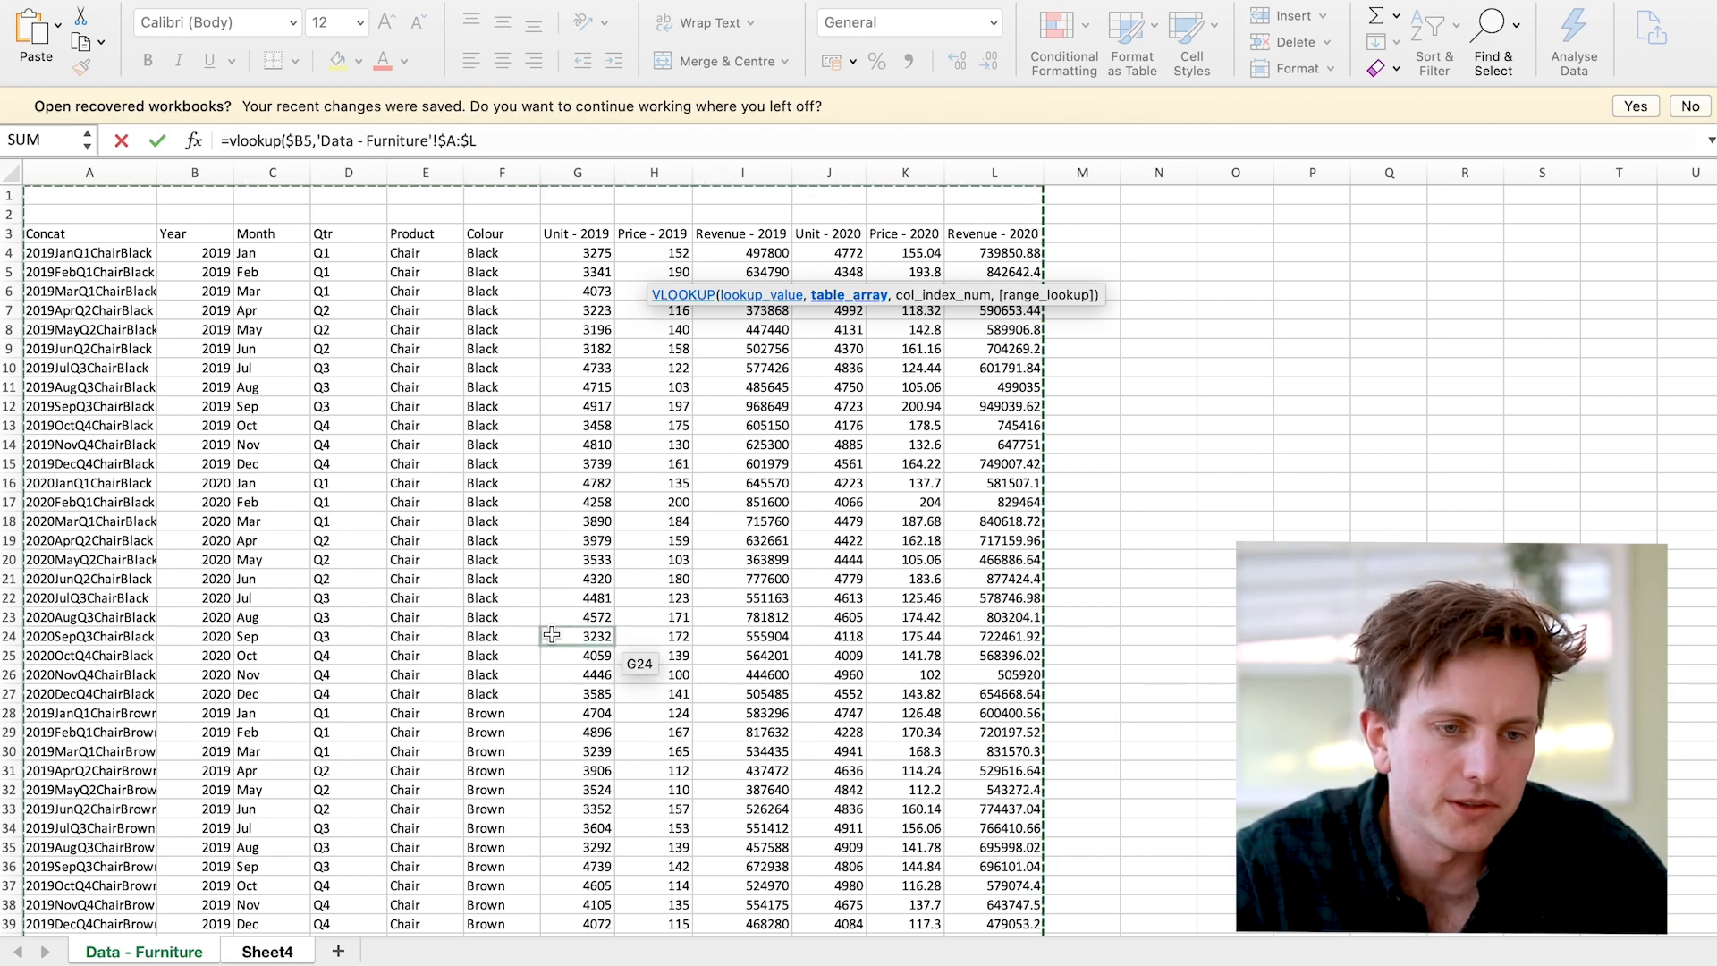
pyautogui.write(',')
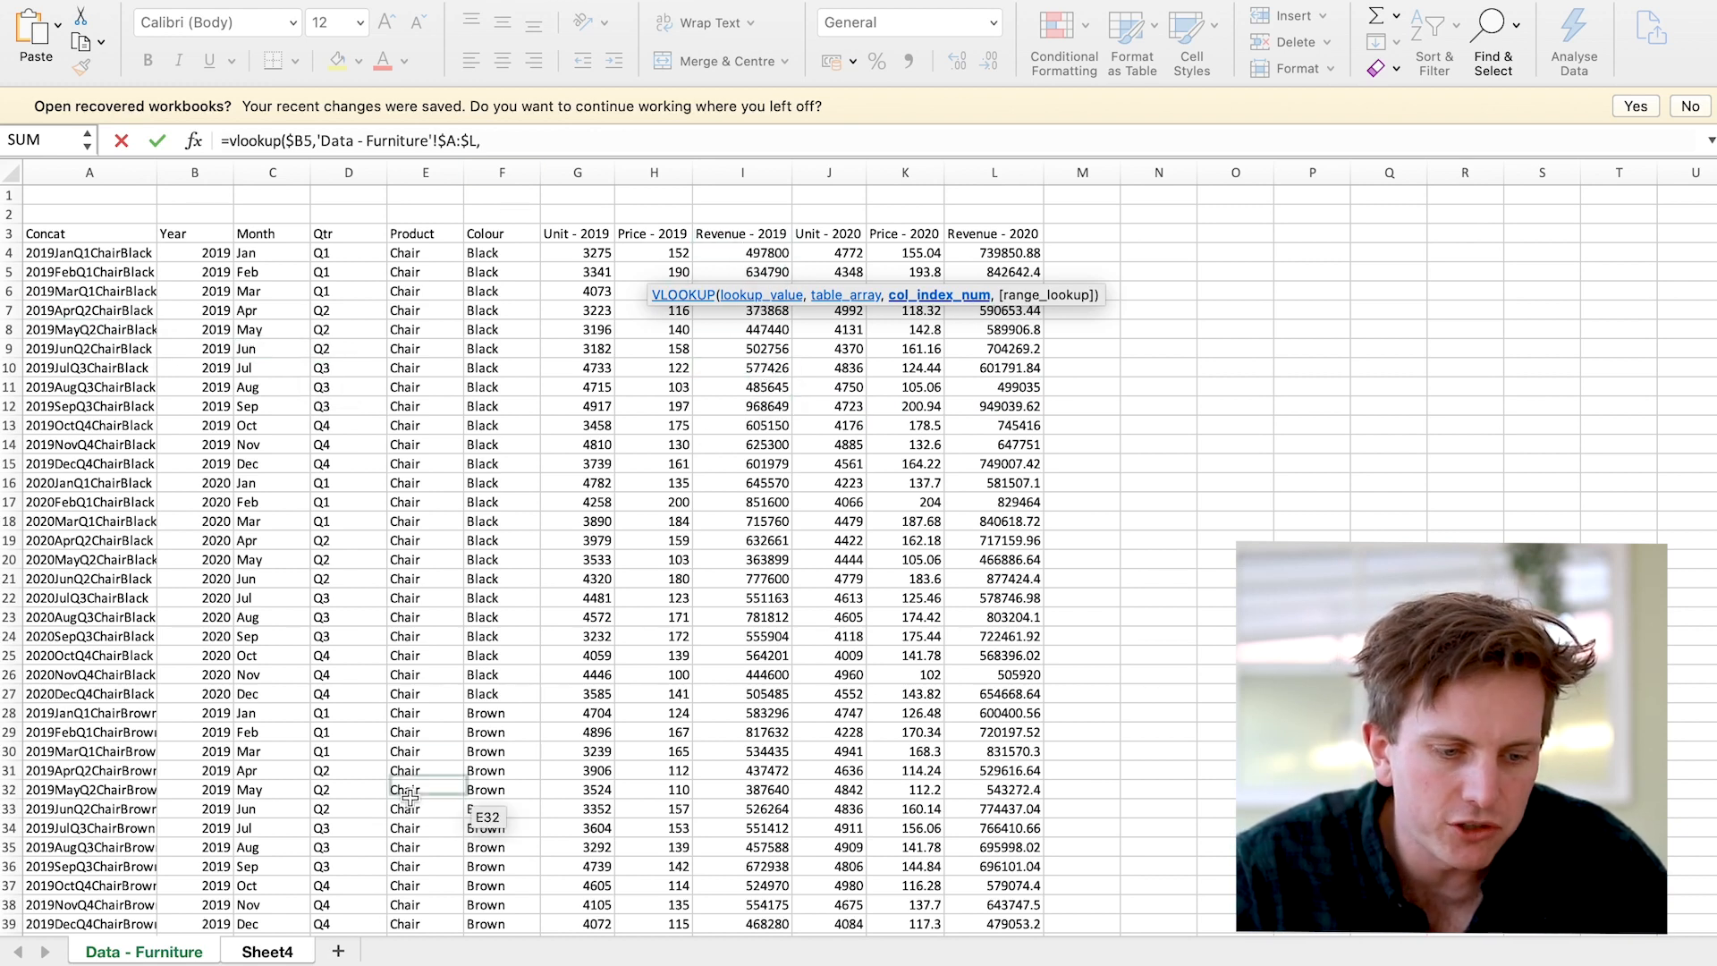
# - Finish the VLOOKUP with column index 8 and FALSE for an exact match
pyautogui.click(279, 952)
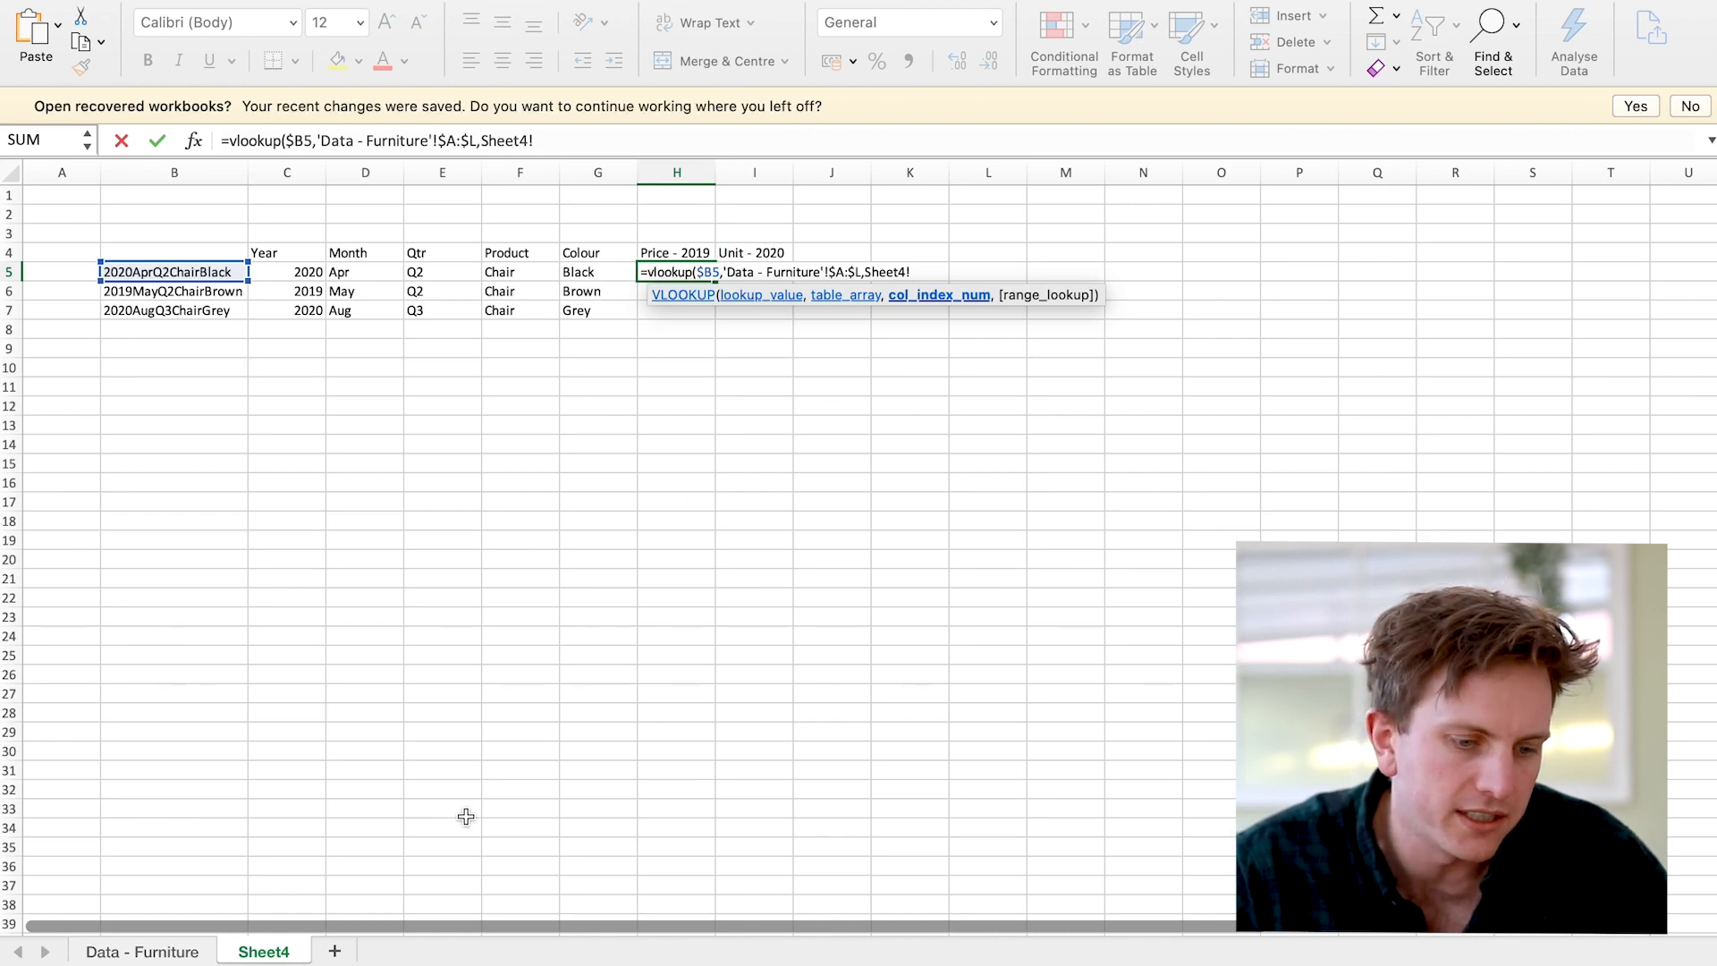
pyautogui.click(178, 951)
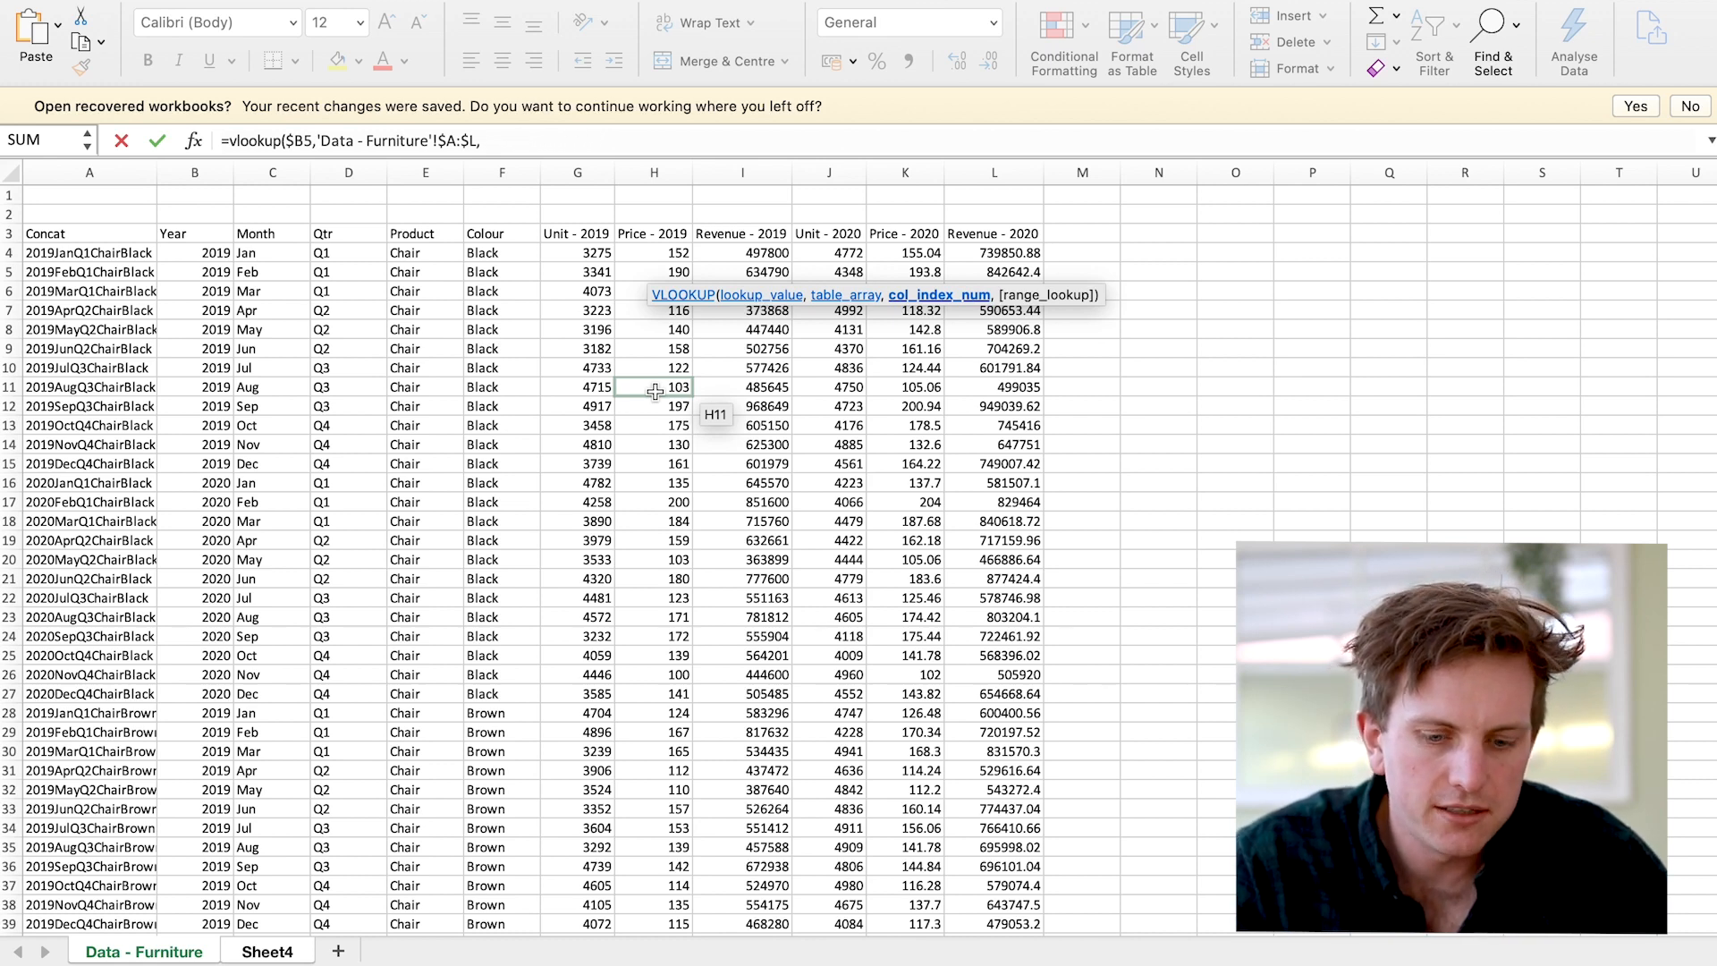
pyautogui.write('8,fals')
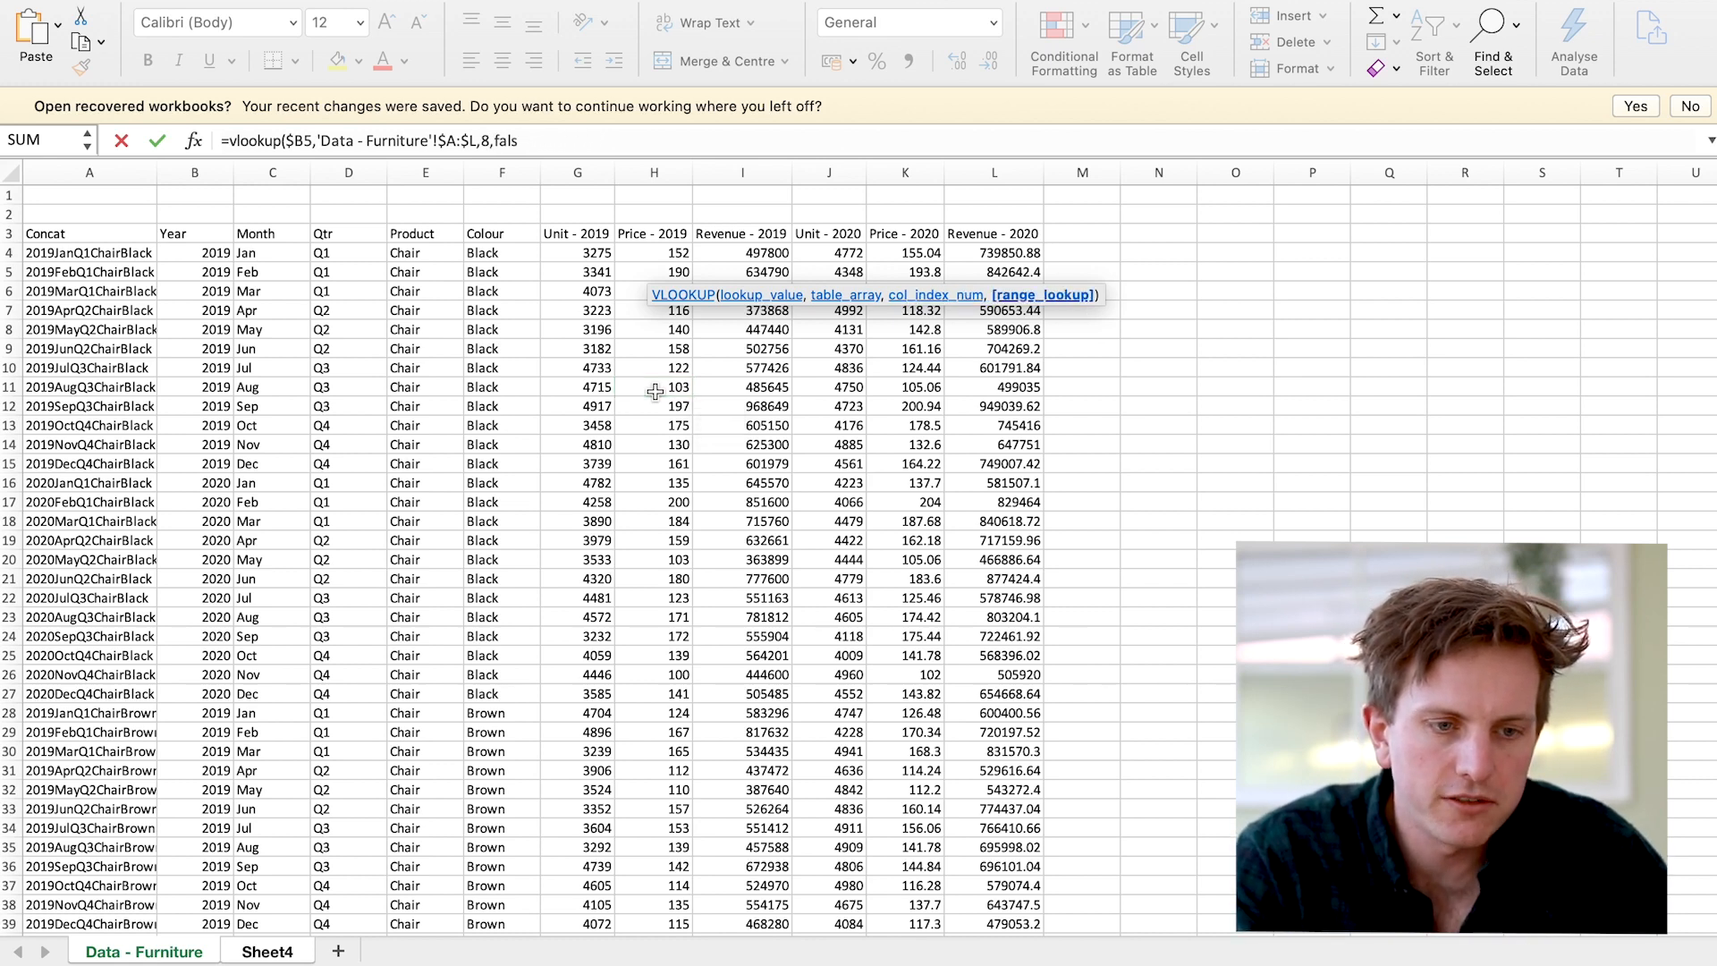
pyautogui.write('e')
pyautogui.press('Return')
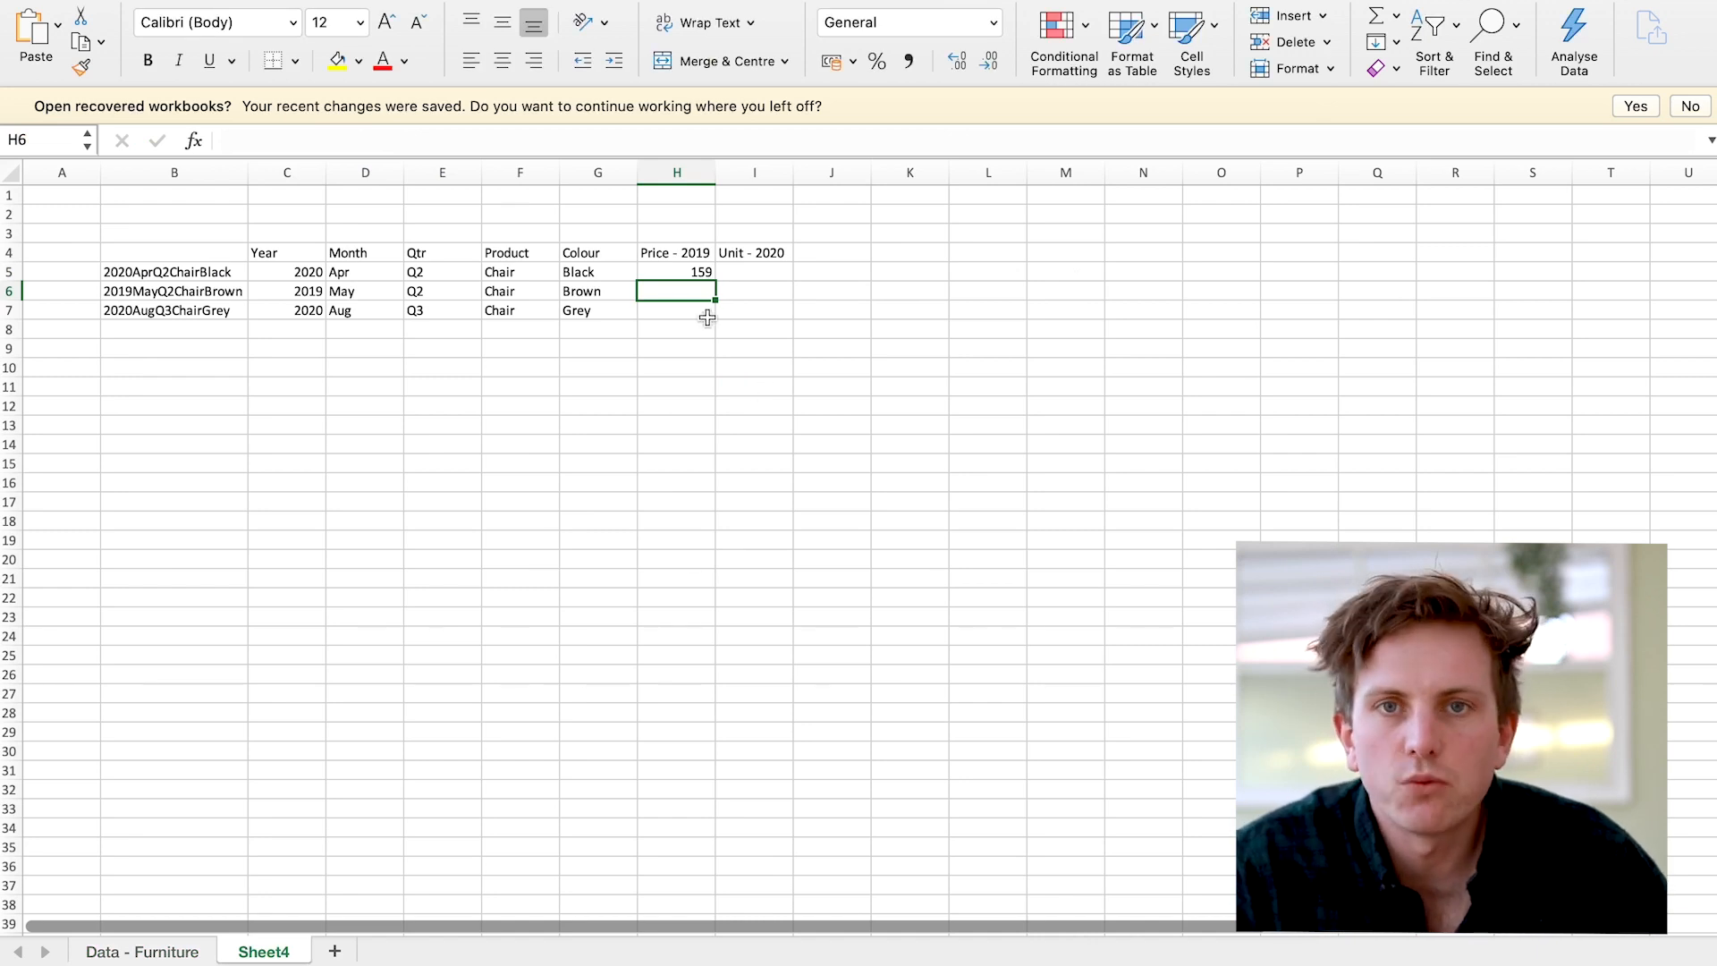
# - Check the Price - 2019 result against the Data - Furniture sheet, and fill the H5 formula down to H7
pyautogui.click(143, 953)
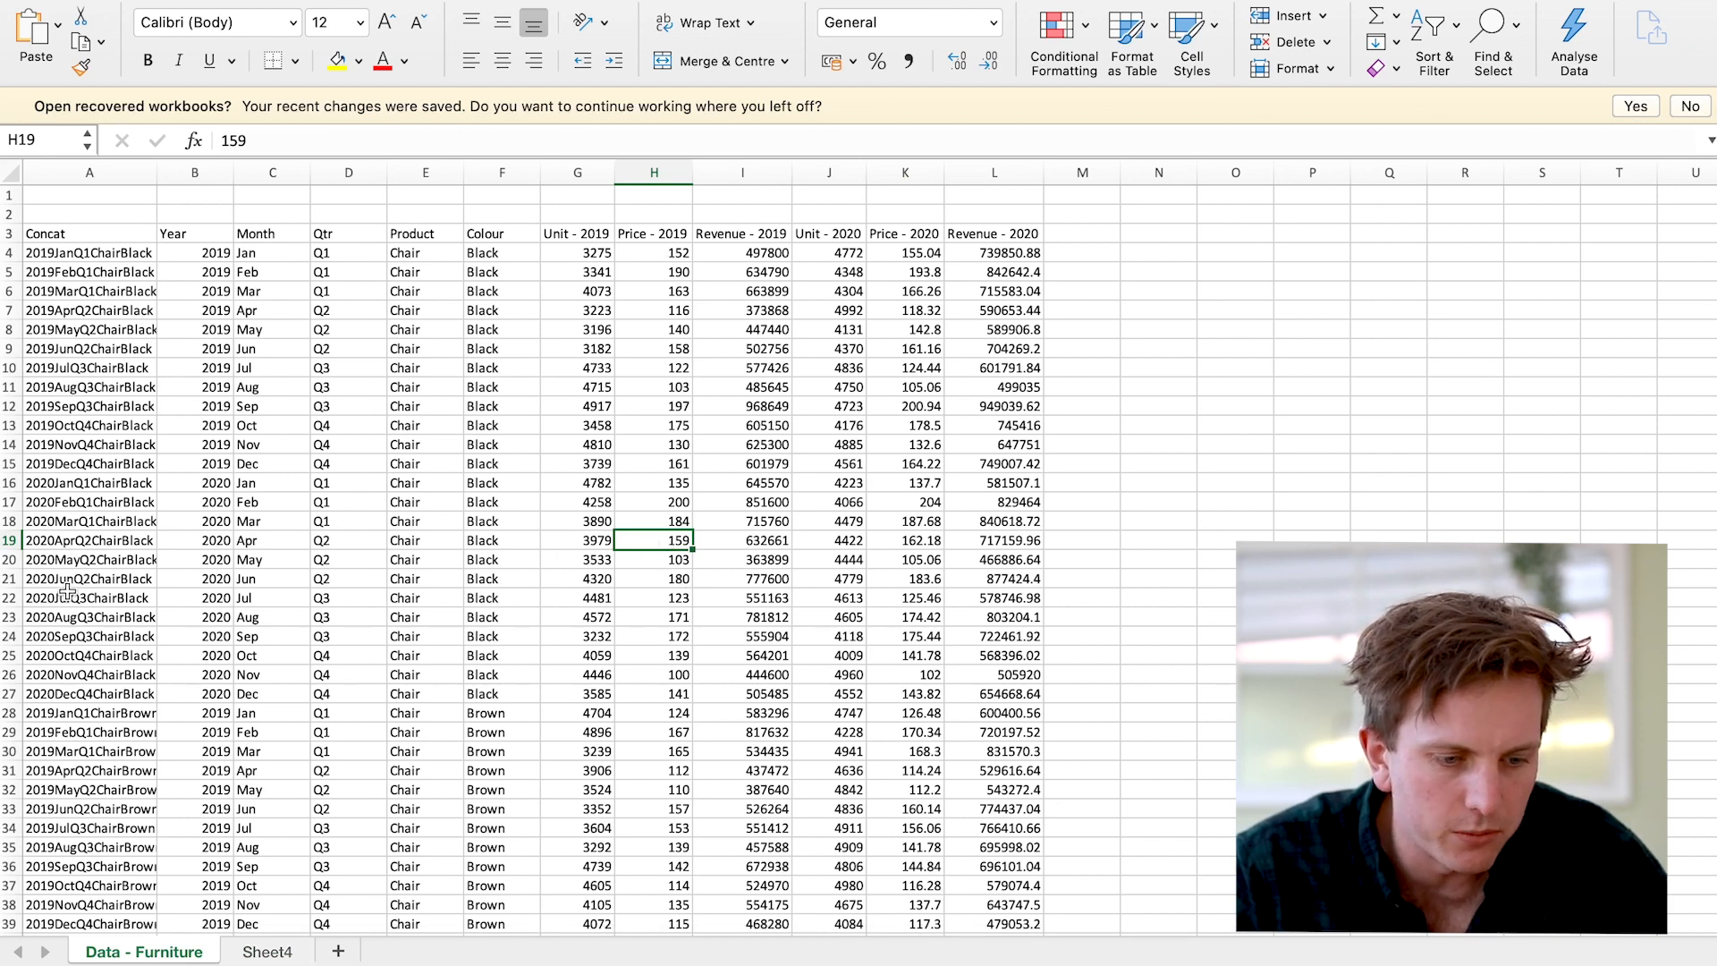
pyautogui.click(267, 952)
pyautogui.click(681, 278)
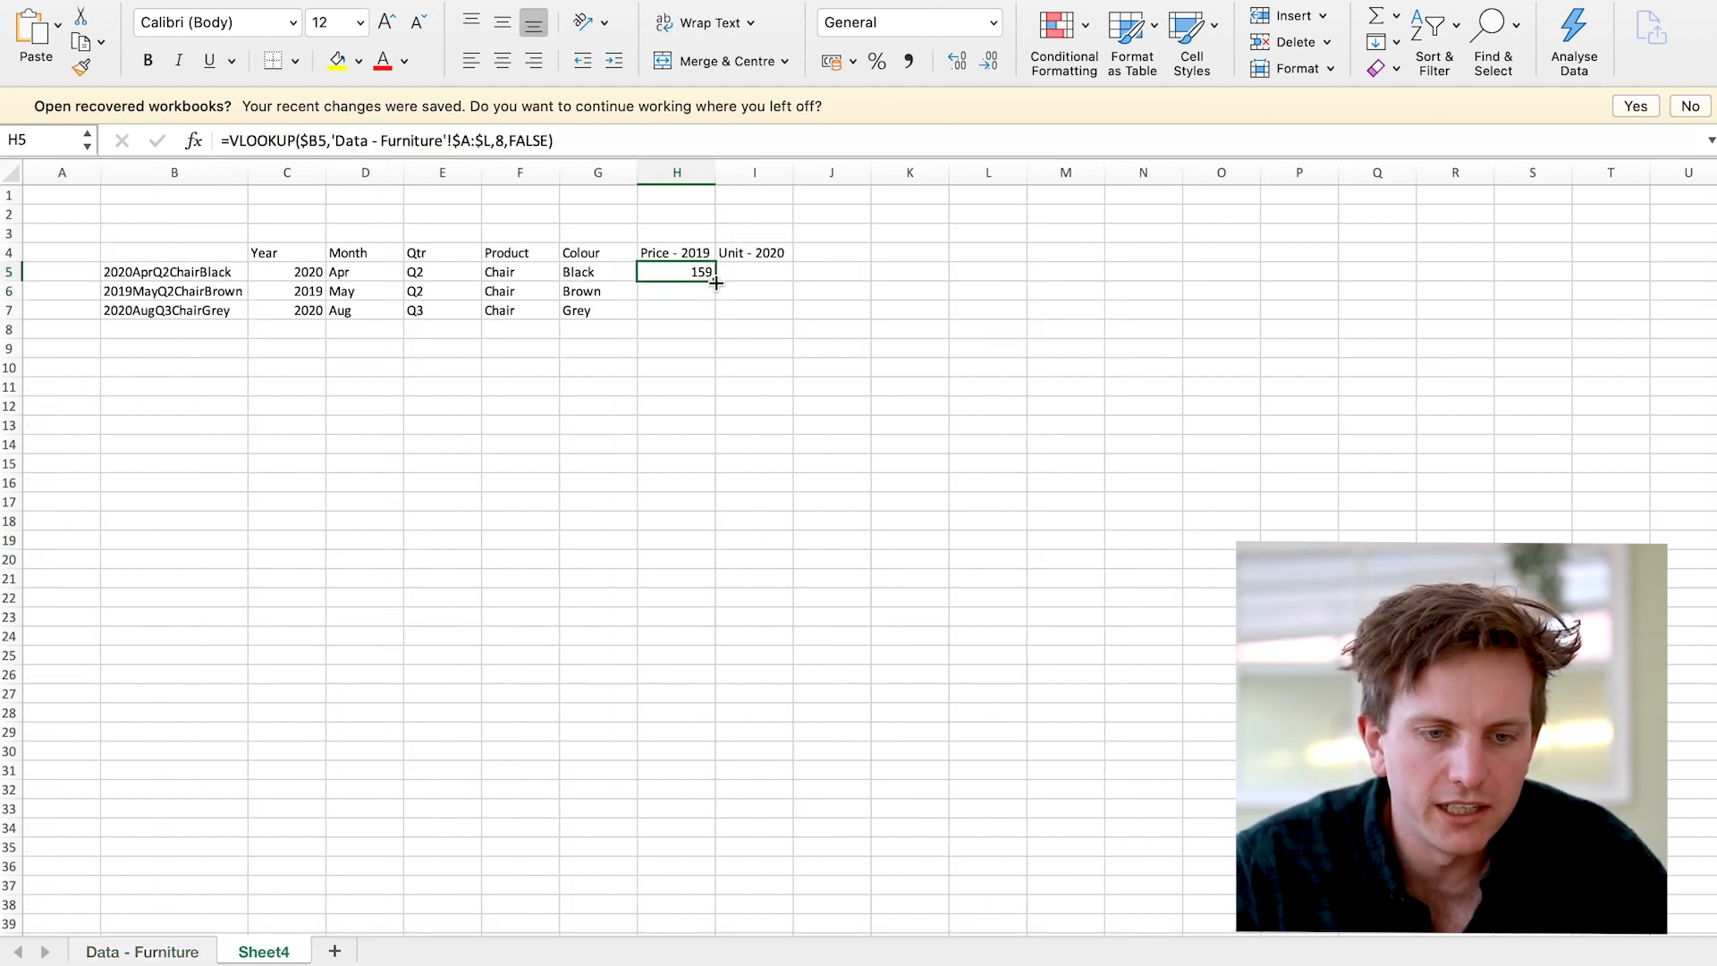
pyautogui.doubleClick(715, 284)
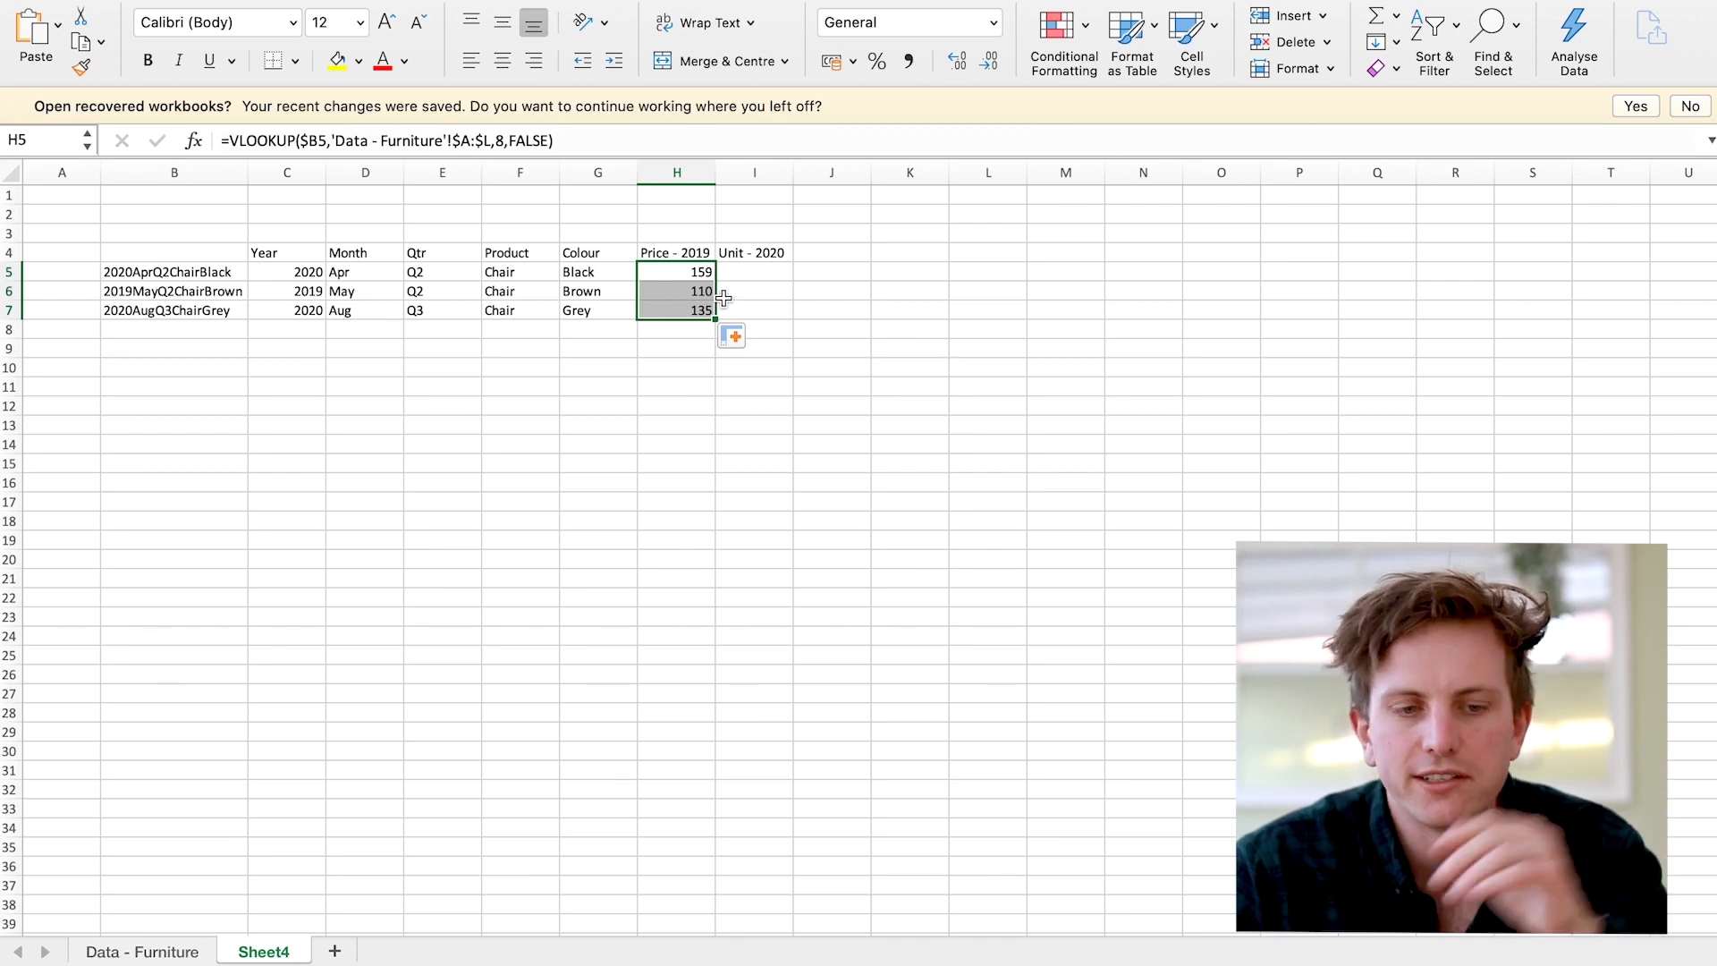
# - Extend the VLOOKUP formulas from H5:H7 across to I5:I7 and inspect the copied formulas
pyautogui.moveTo(713, 317); pyautogui.dragTo(808, 329)
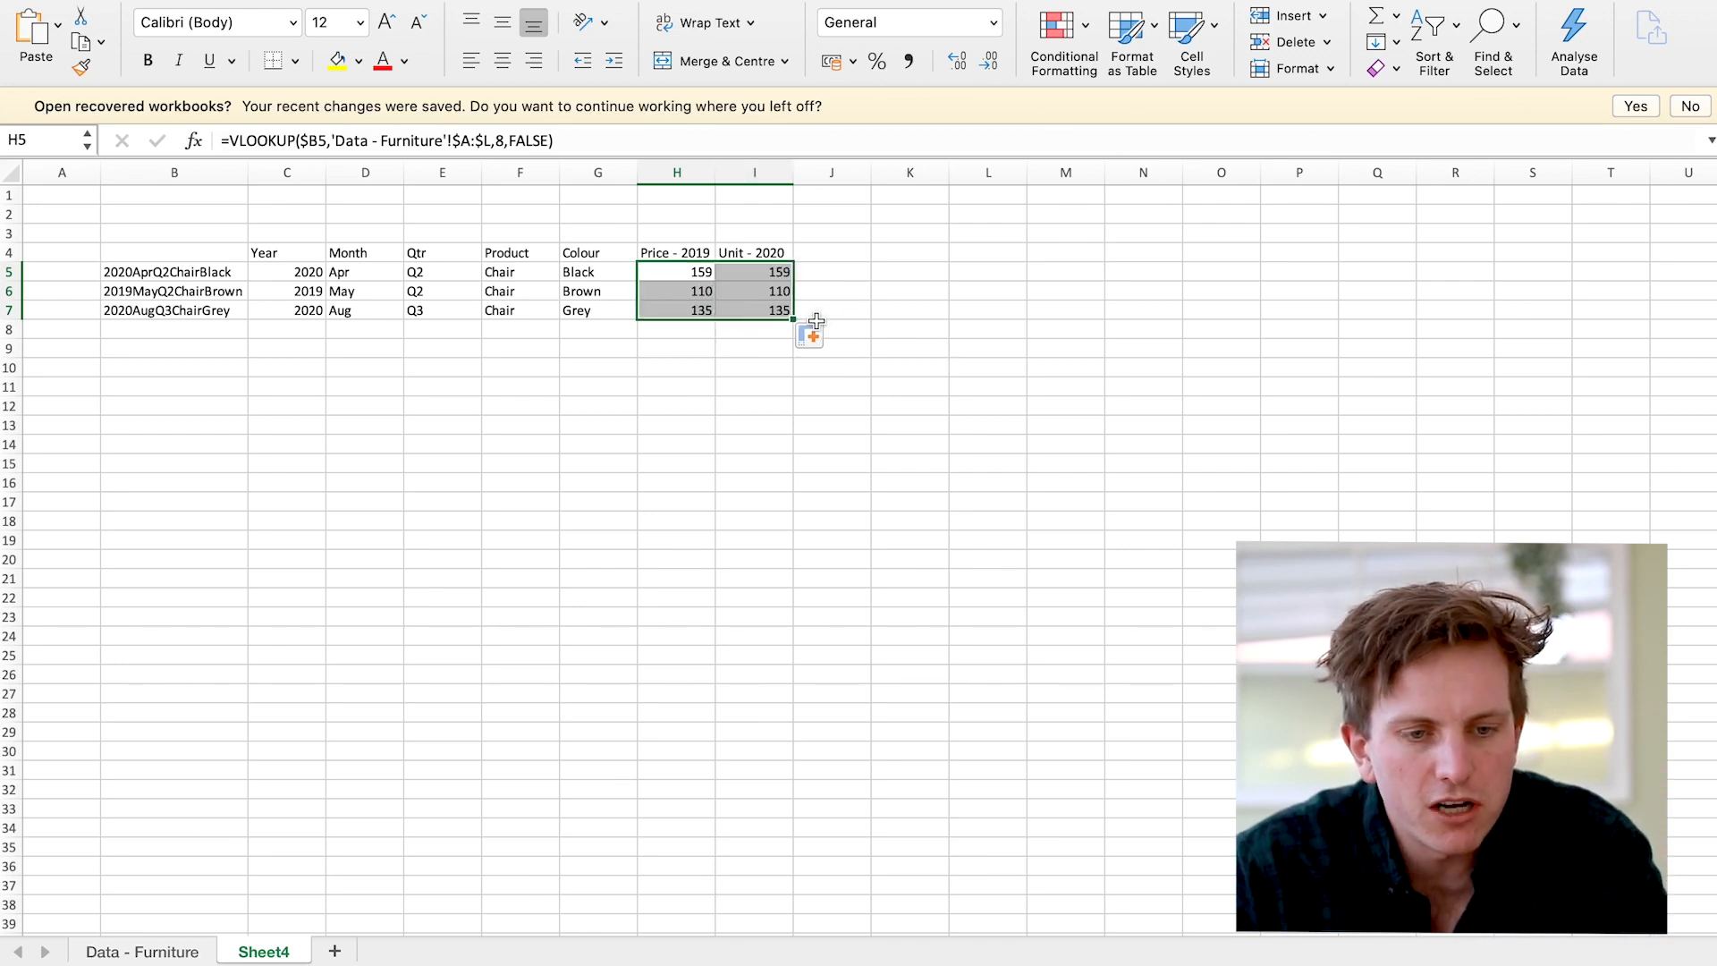
pyautogui.click(769, 286)
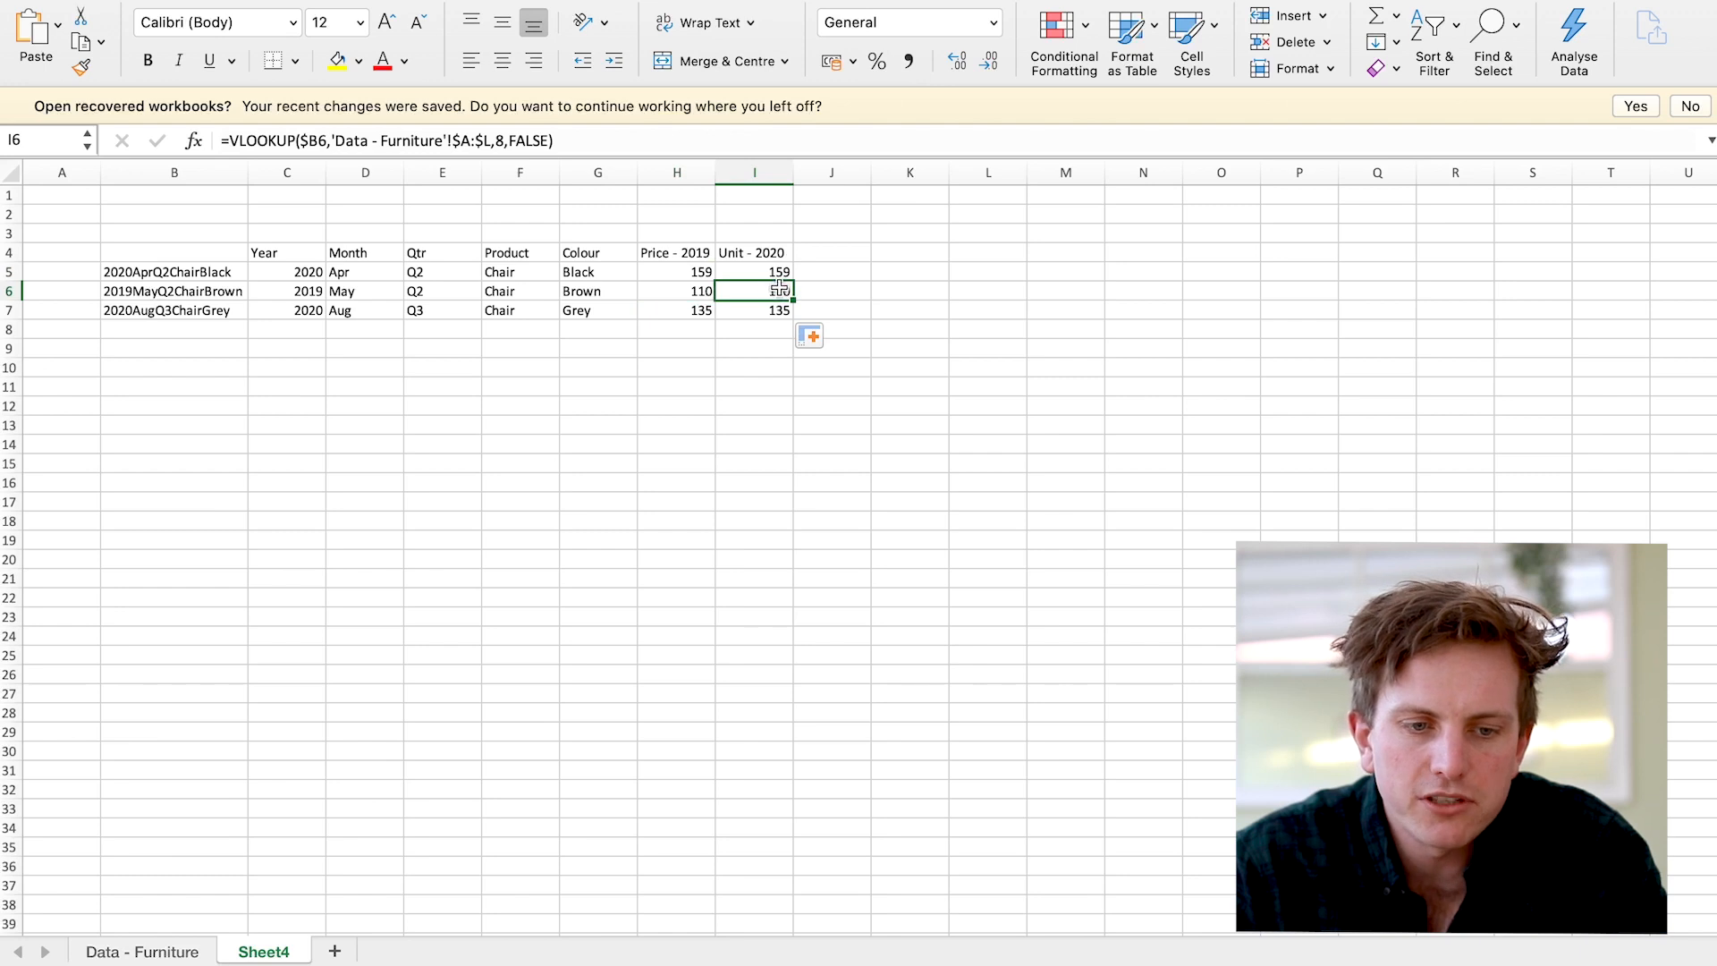
pyautogui.click(780, 270)
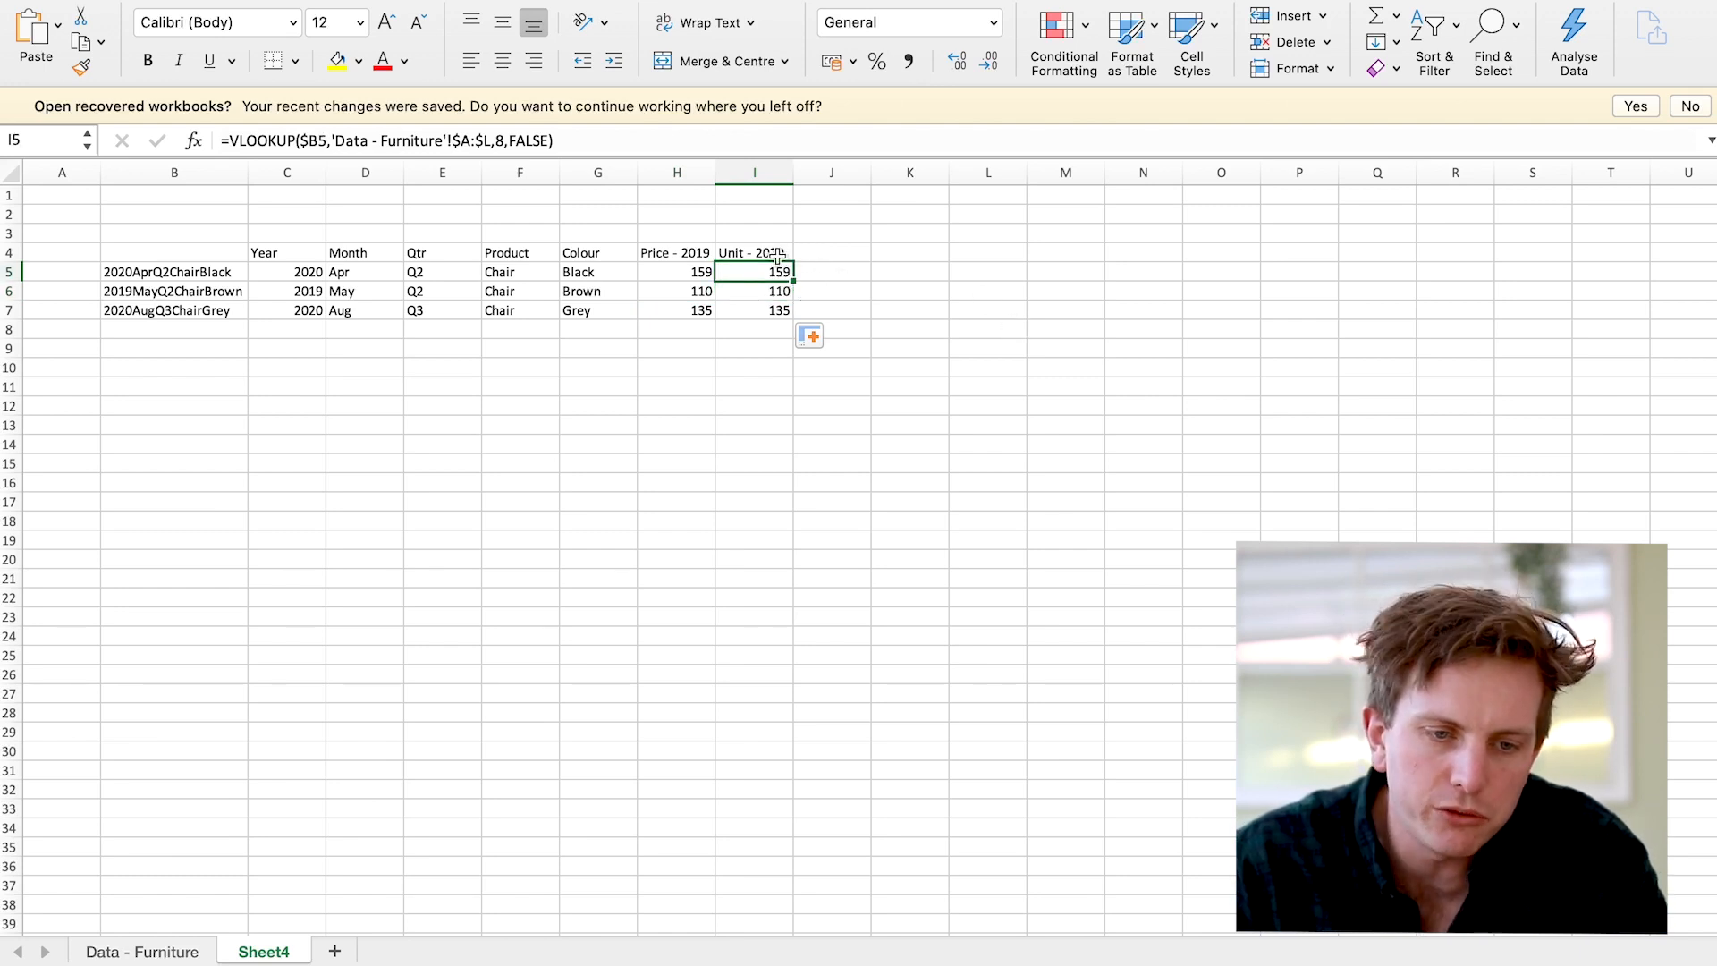
# - Change the column index in the I5 VLOOKUP to 10 and fill the formula down to I7
pyautogui.click(150, 954)
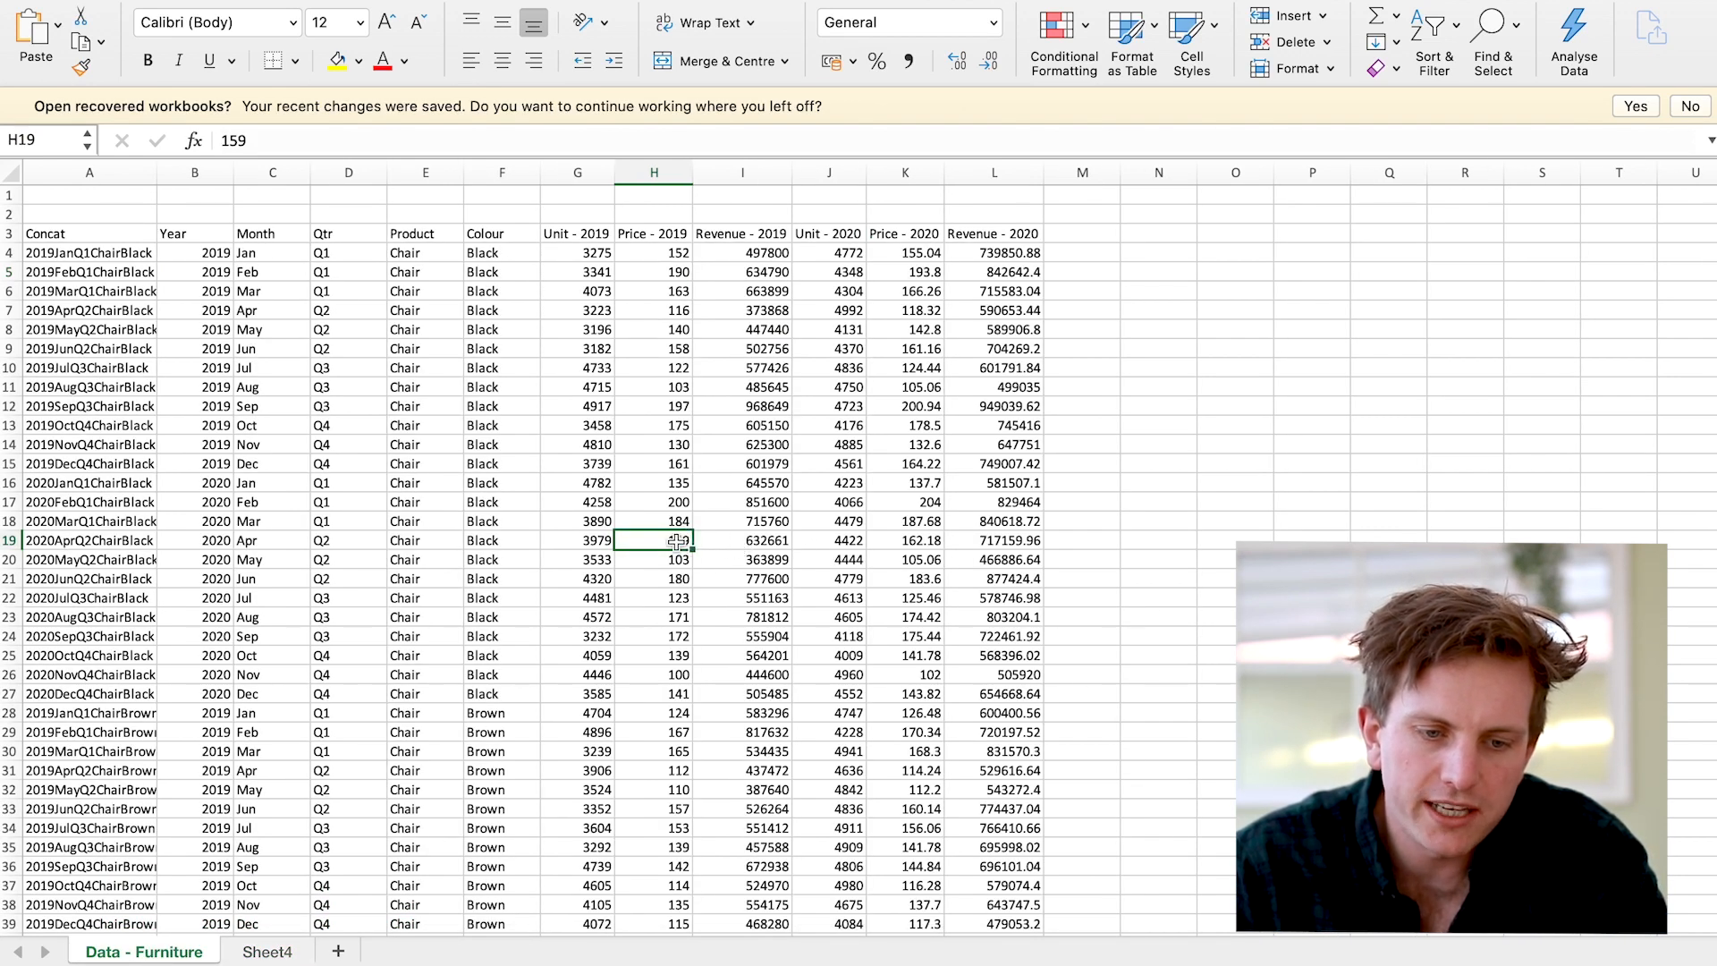
pyautogui.click(285, 948)
pyautogui.click(500, 142)
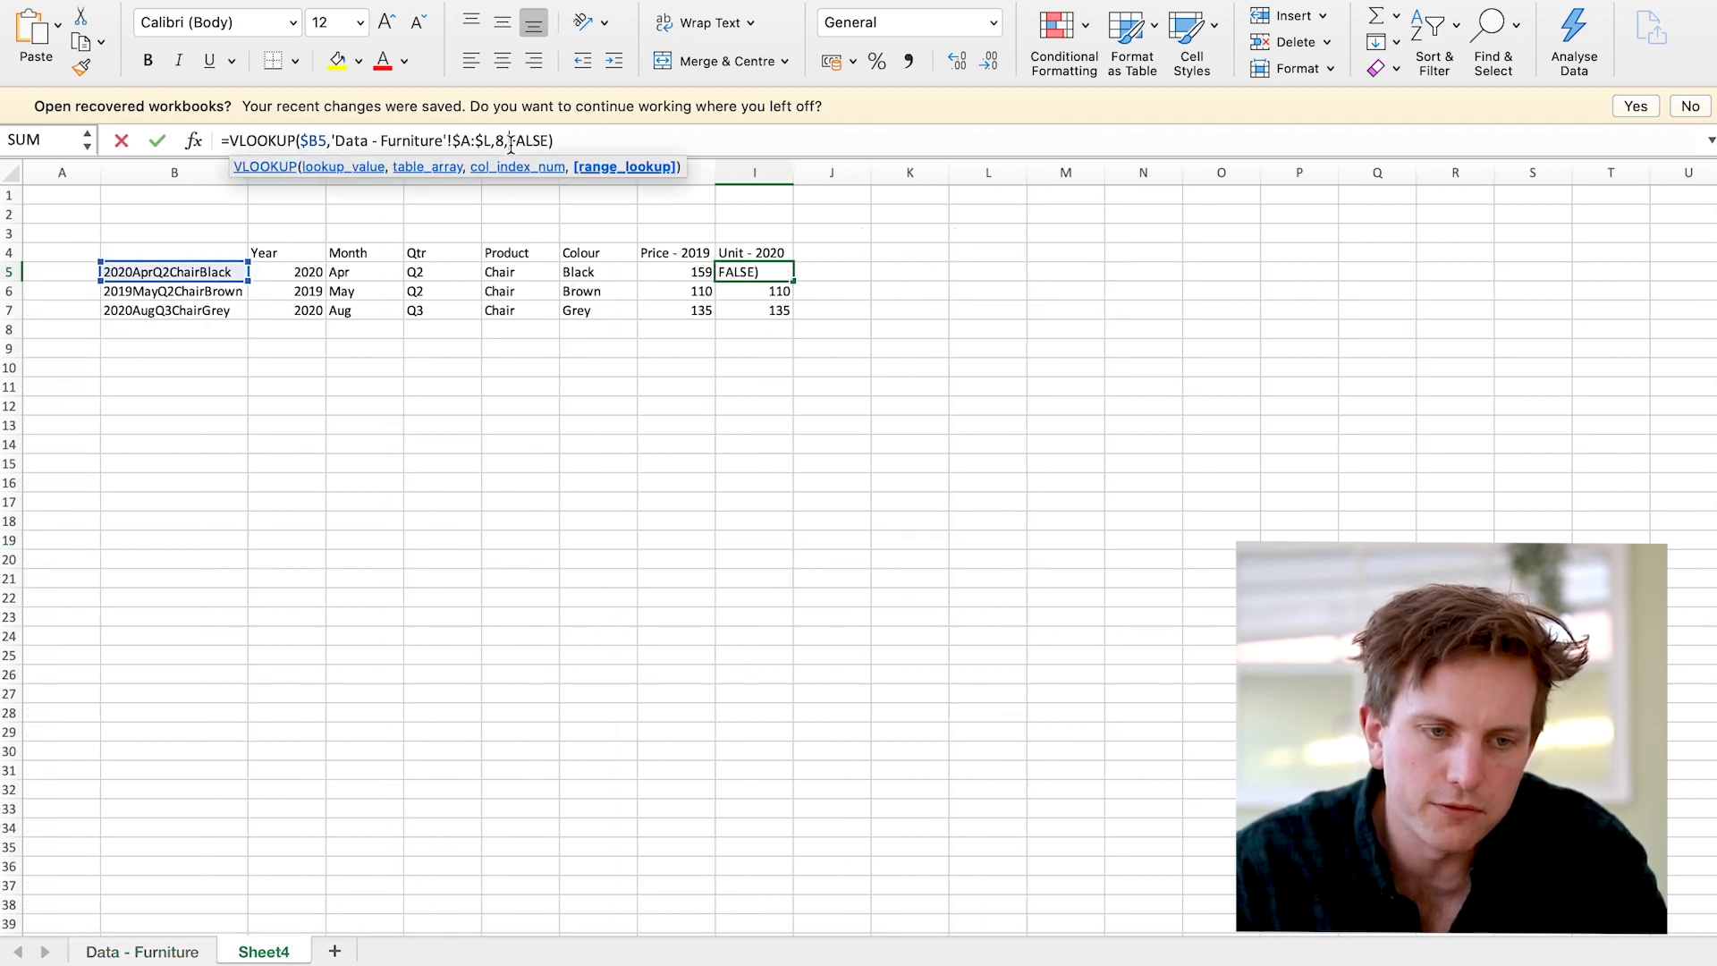
pyautogui.write('10')
pyautogui.press('Return')
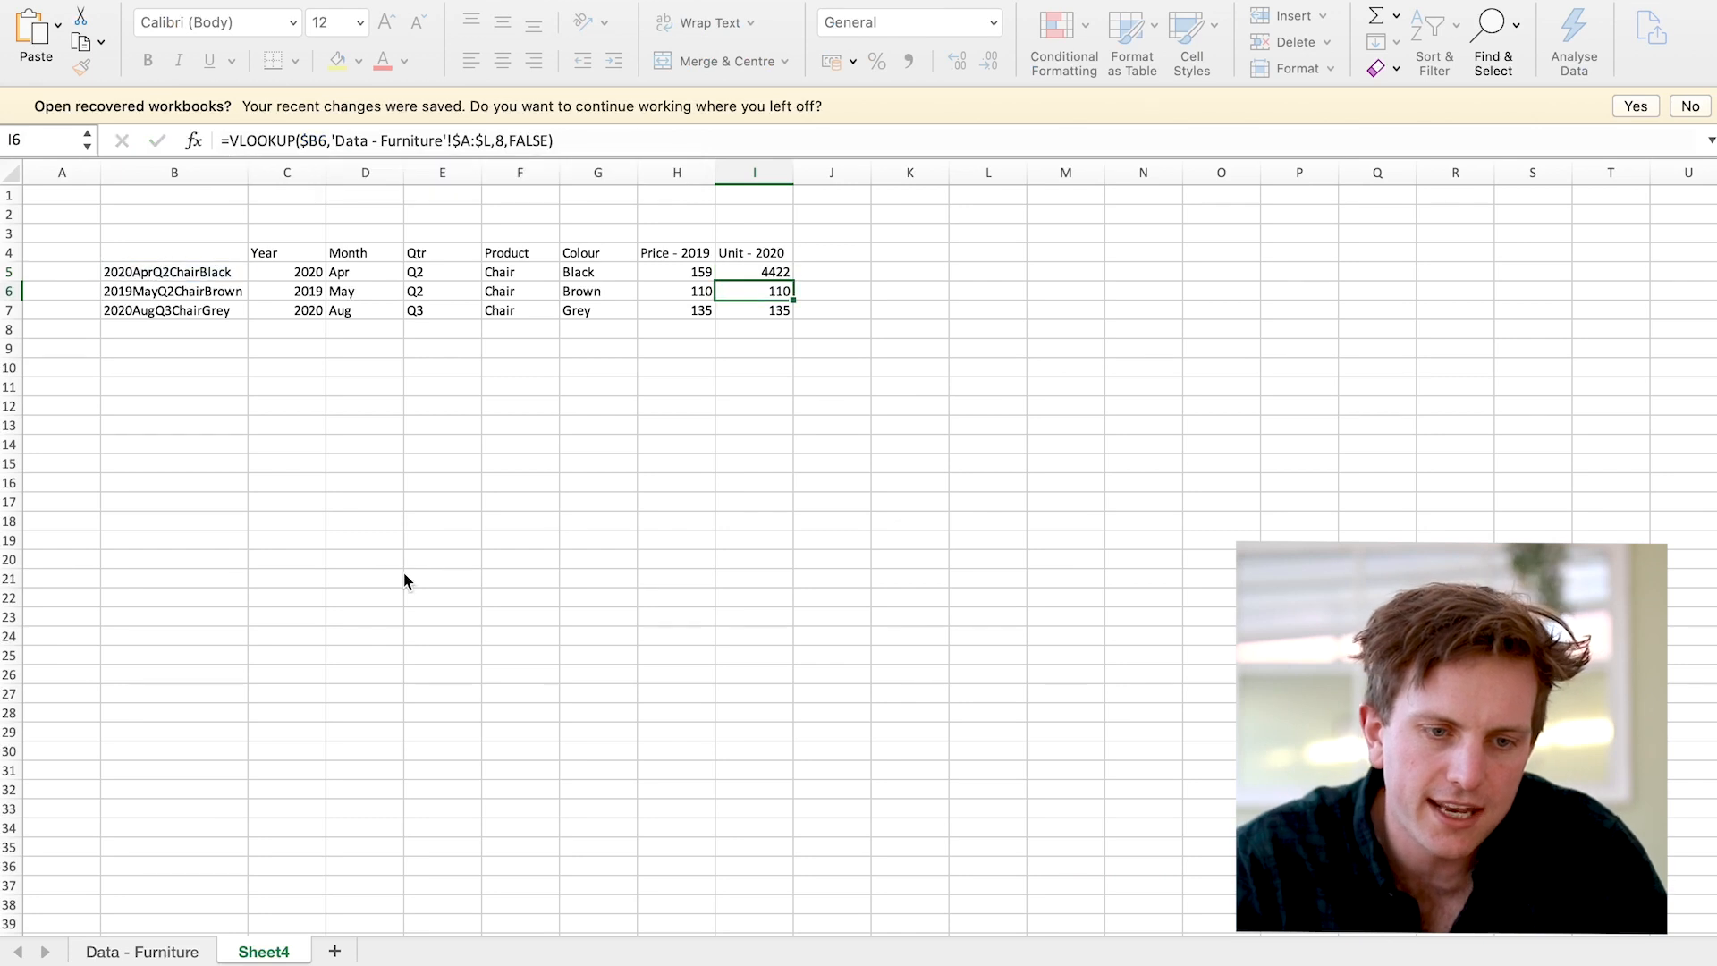
pyautogui.click(784, 277)
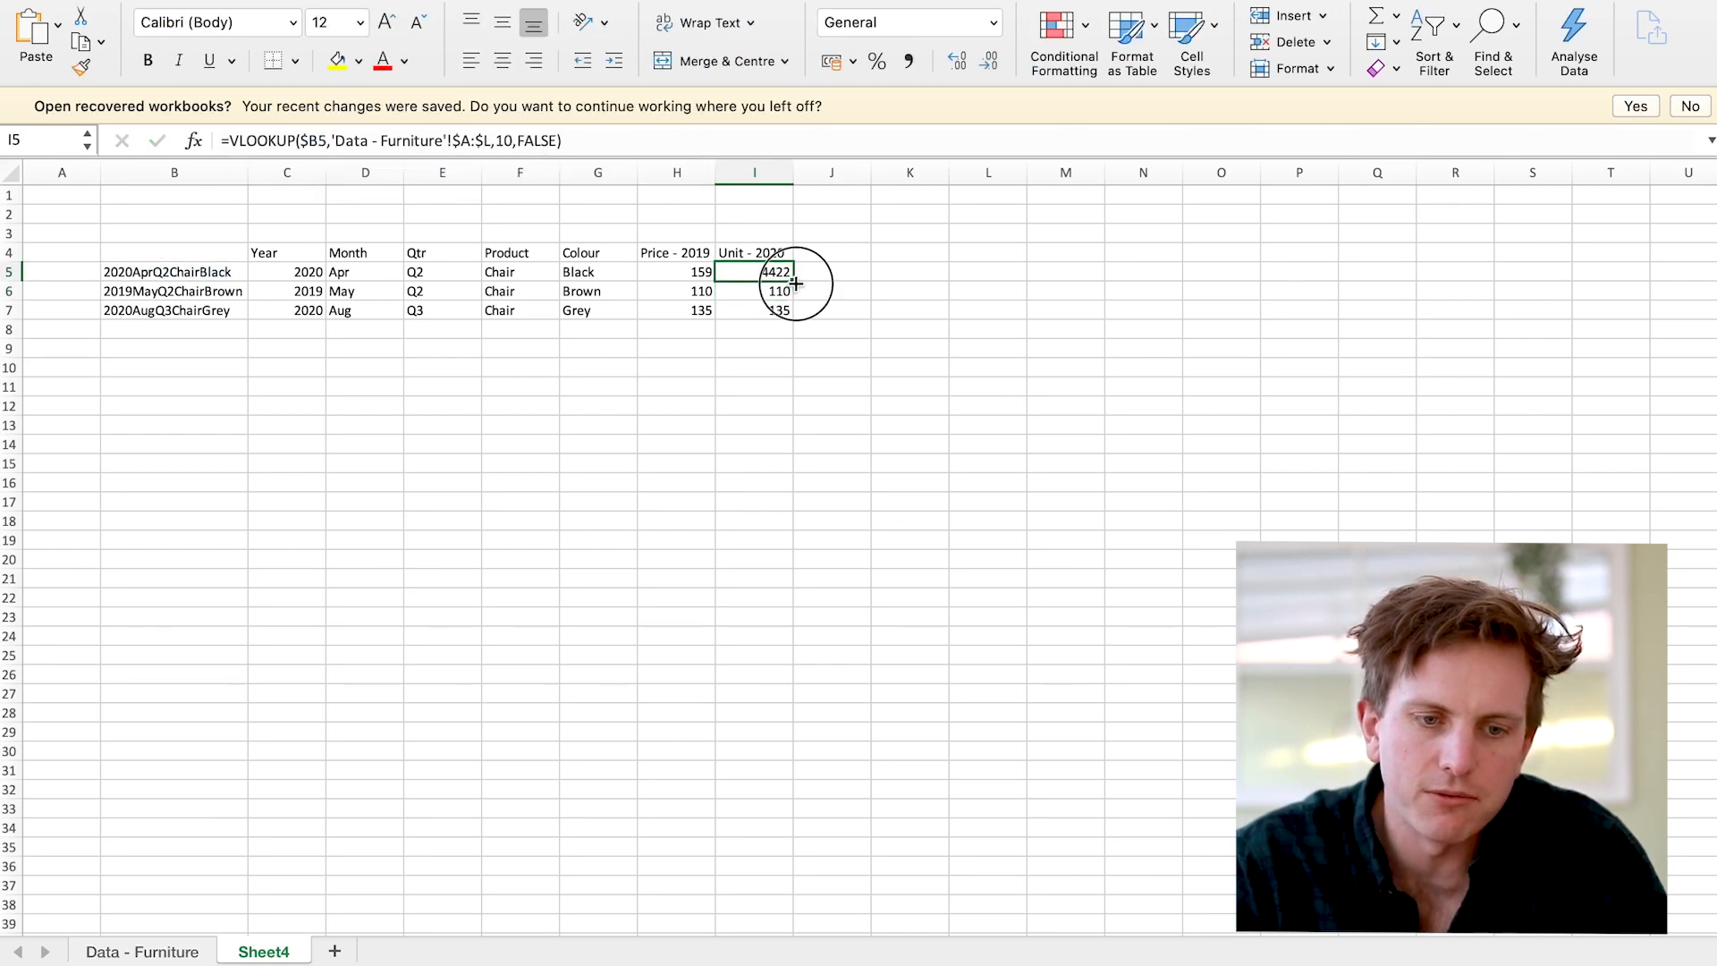
pyautogui.doubleClick(793, 281)
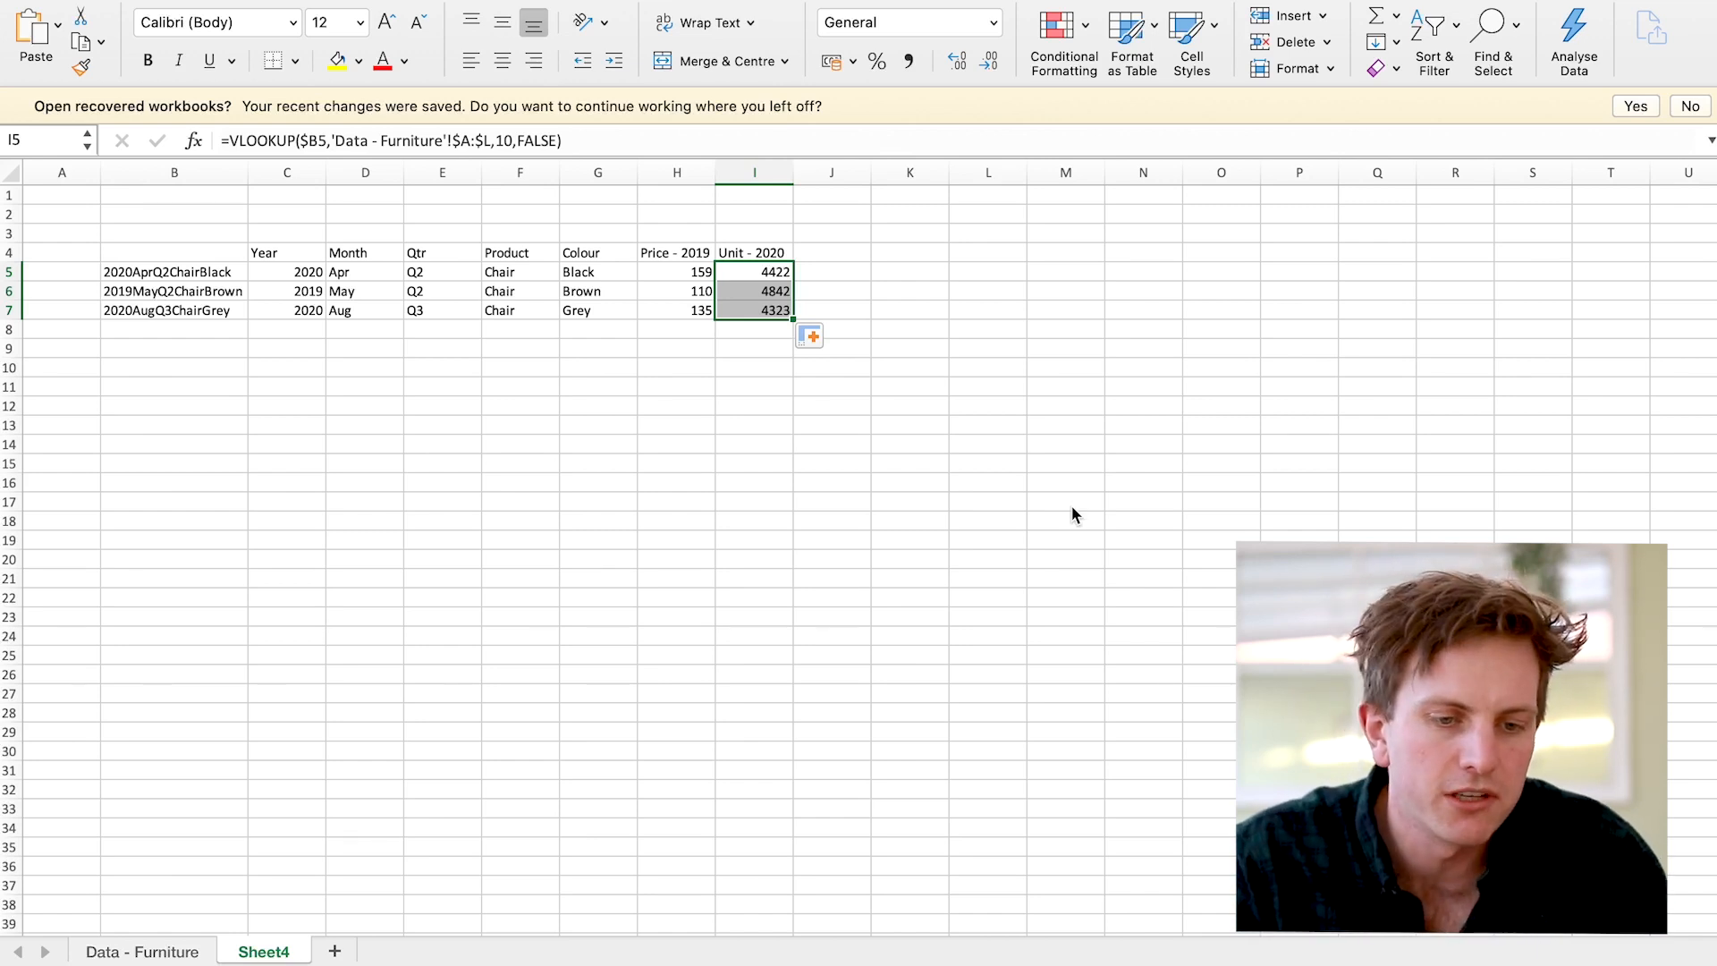
pyautogui.click(689, 271)
pyautogui.click(504, 136)
pyautogui.press('BackSpace')
pyautogui.write('match(')
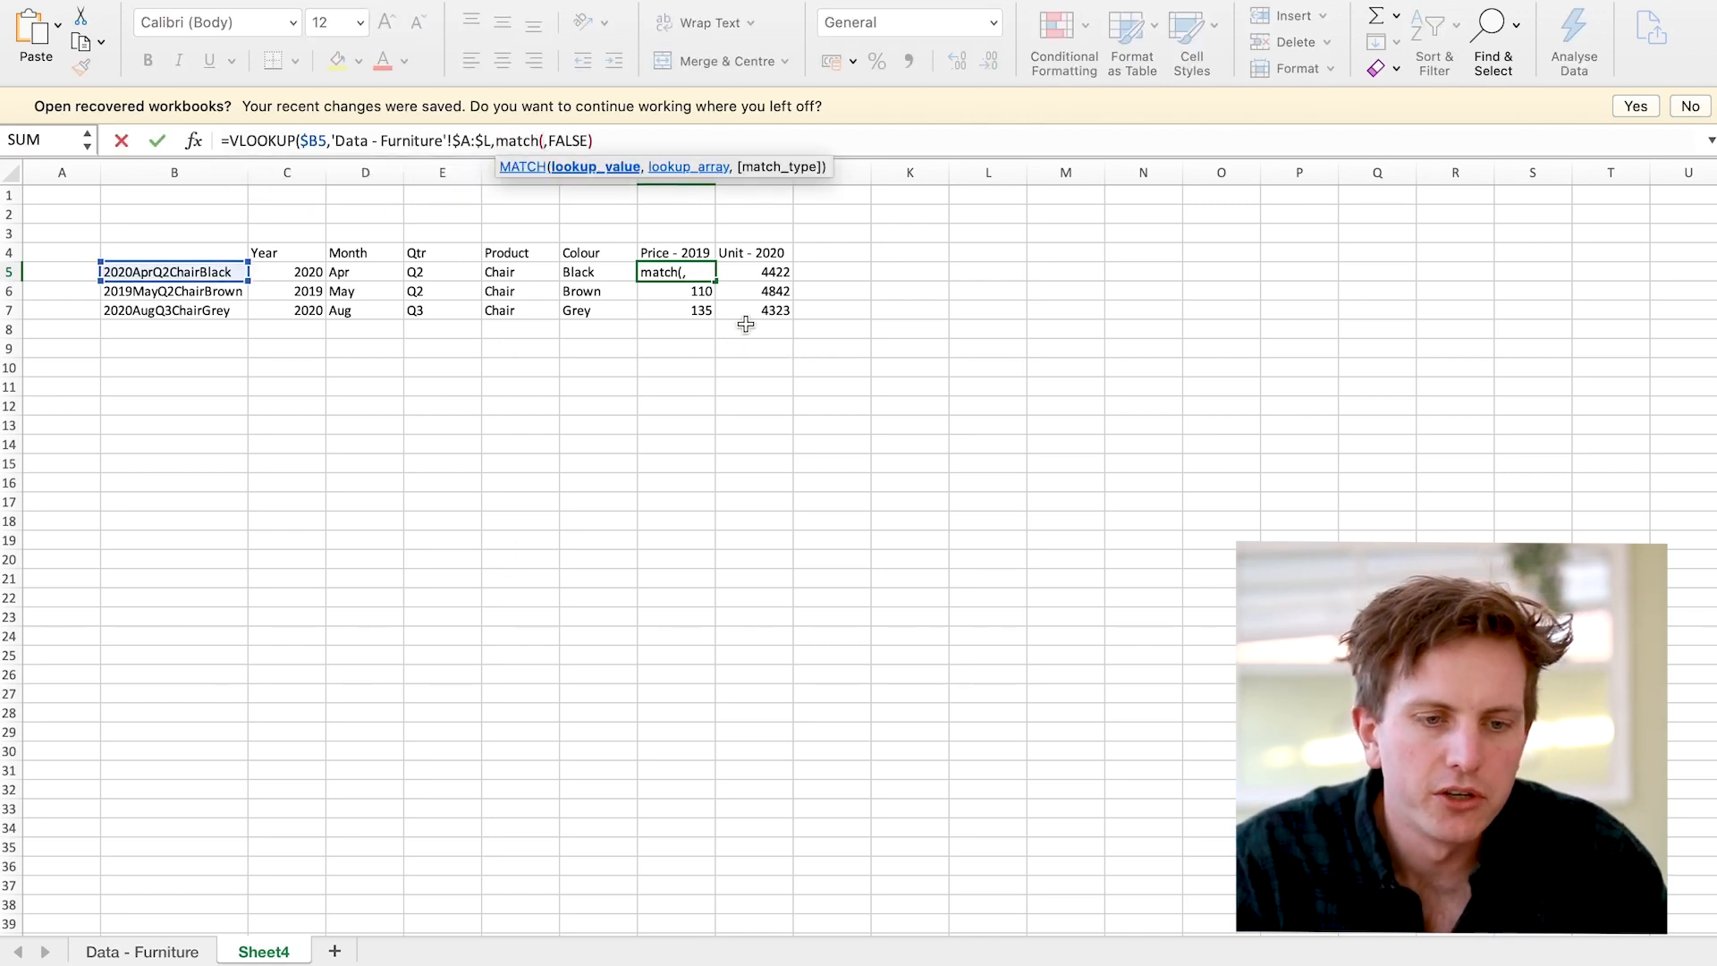
pyautogui.click(703, 251)
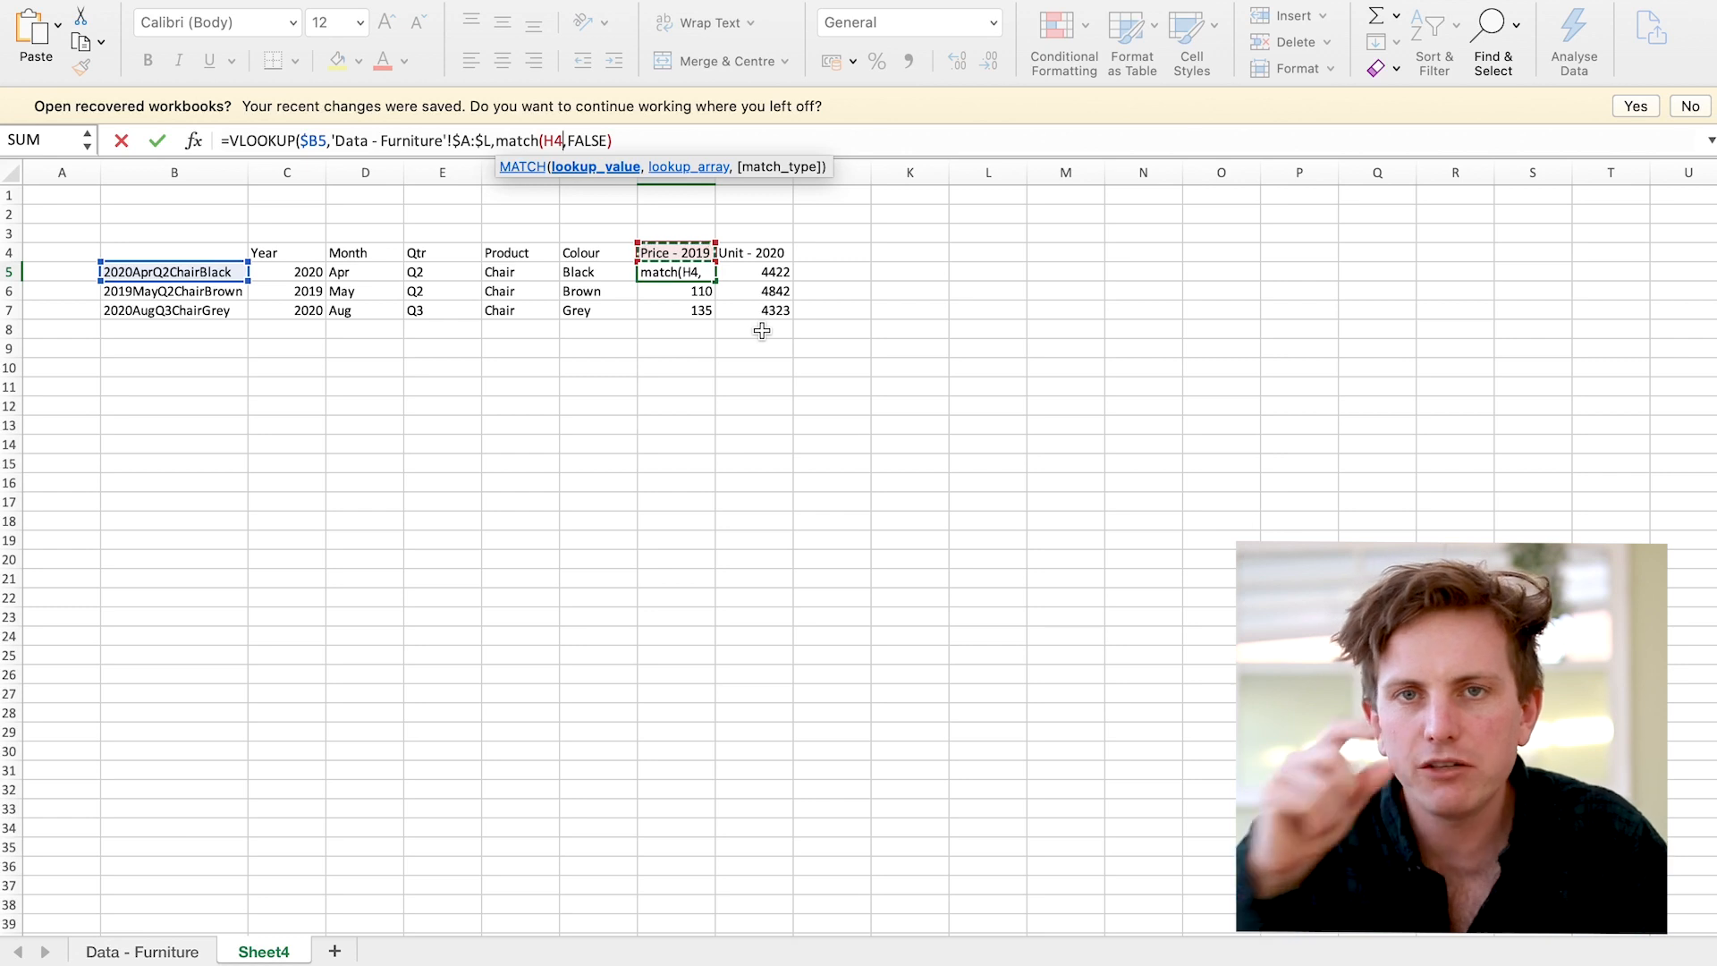
pyautogui.press('Escape')
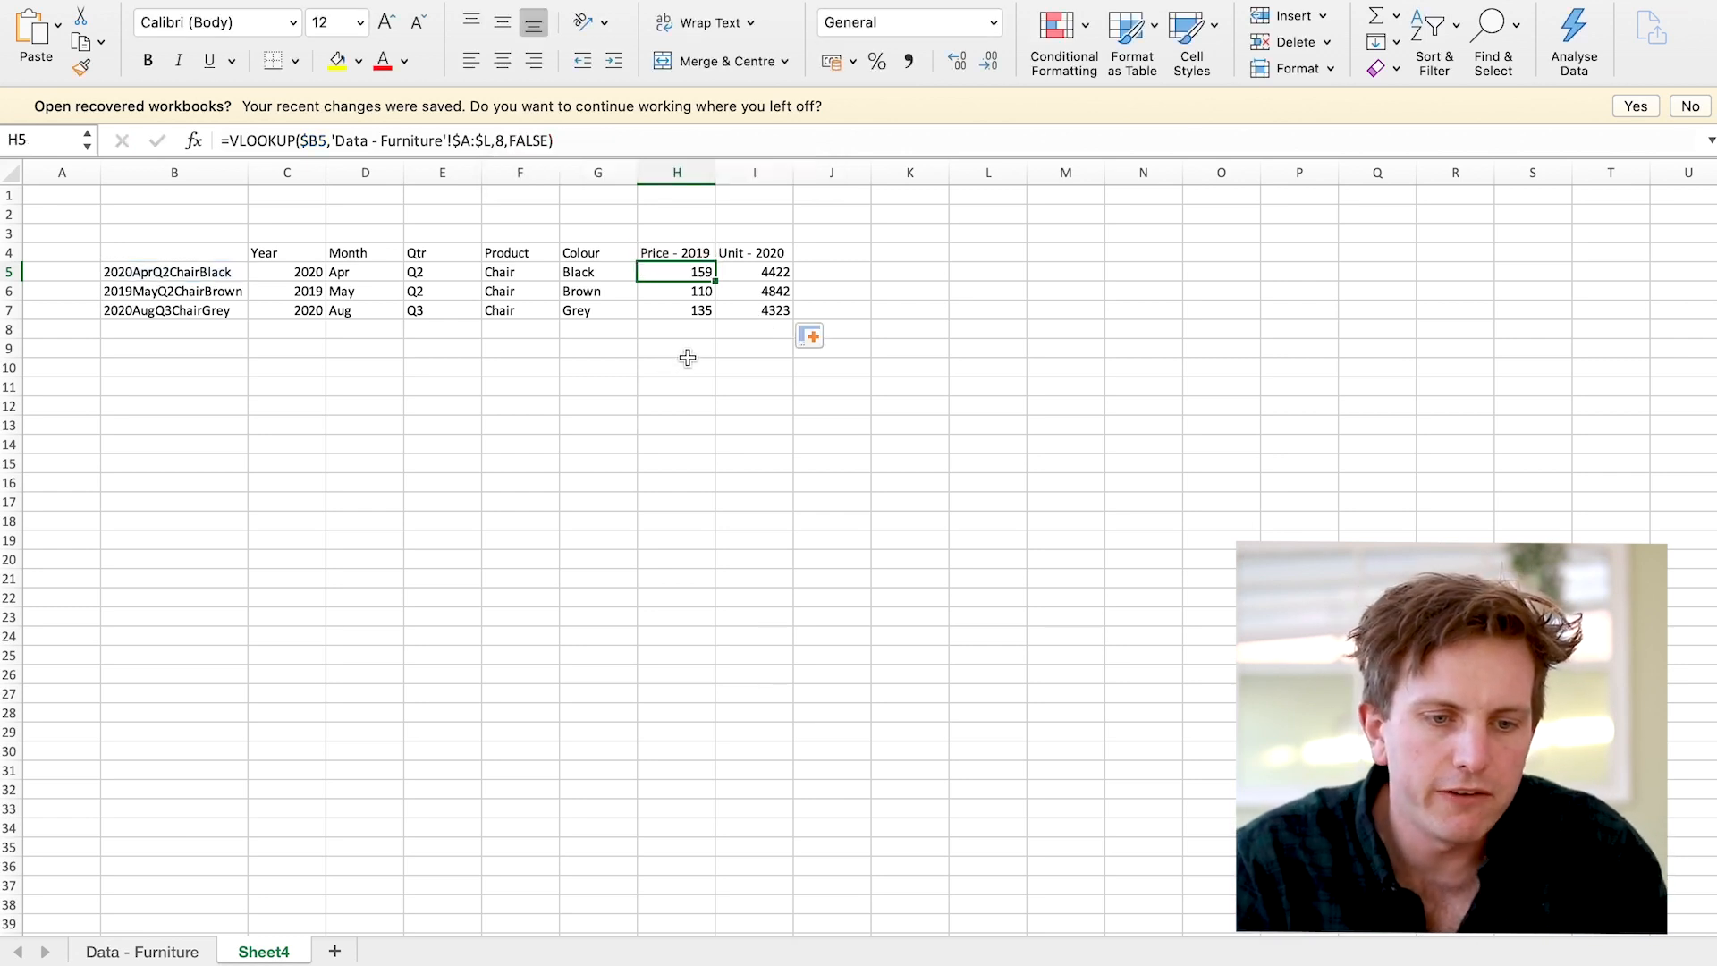
# - Start a MATCH formula in H10 with the Price - 2019 header as the lookup value, referenced as H$4
pyautogui.click(683, 361)
pyautogui.write('=match(')
pyautogui.click(673, 253)
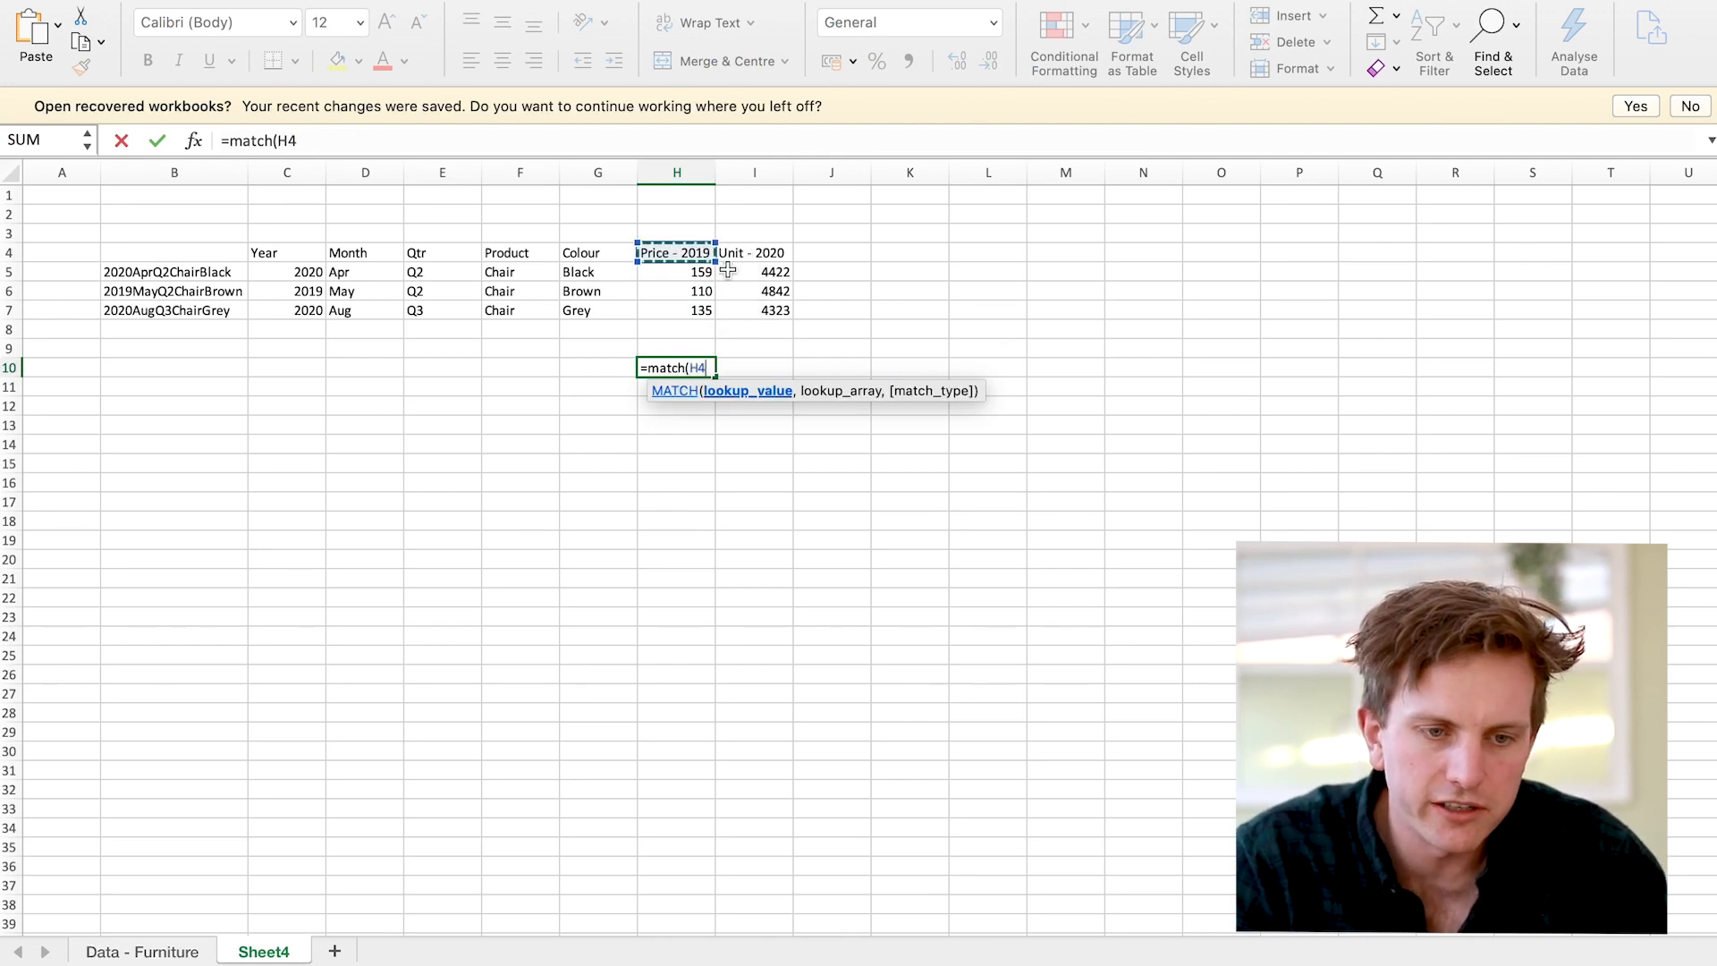
pyautogui.press('F4')
pyautogui.press('F4')
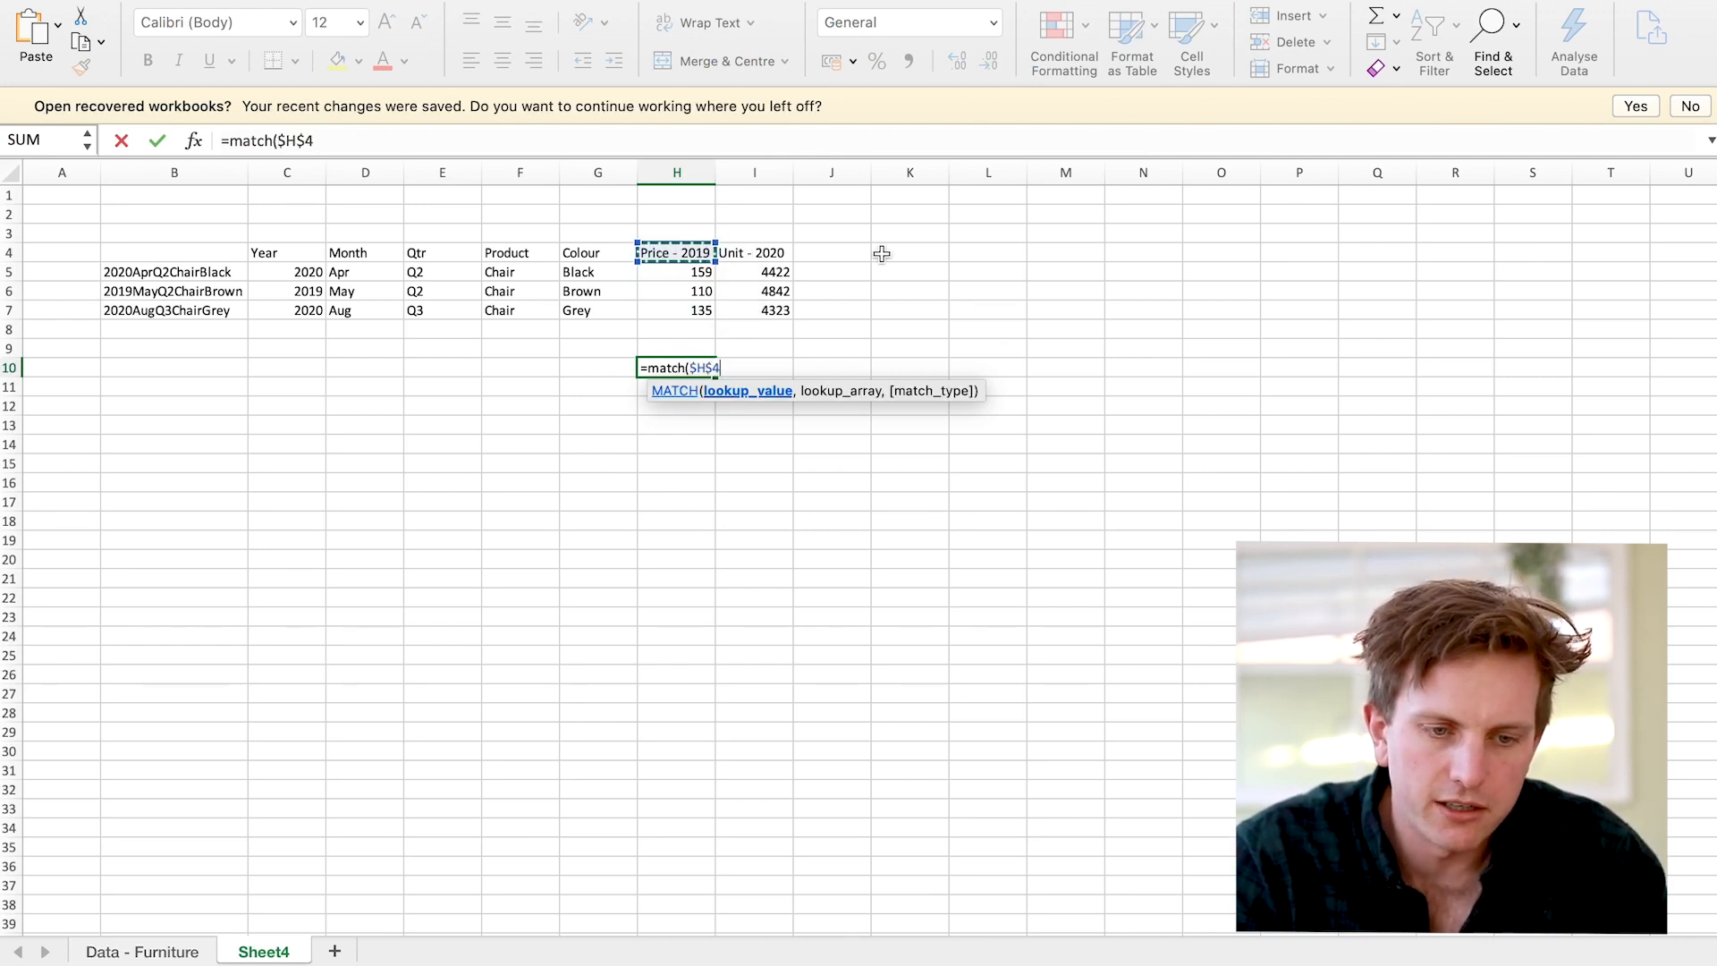
pyautogui.write(',')
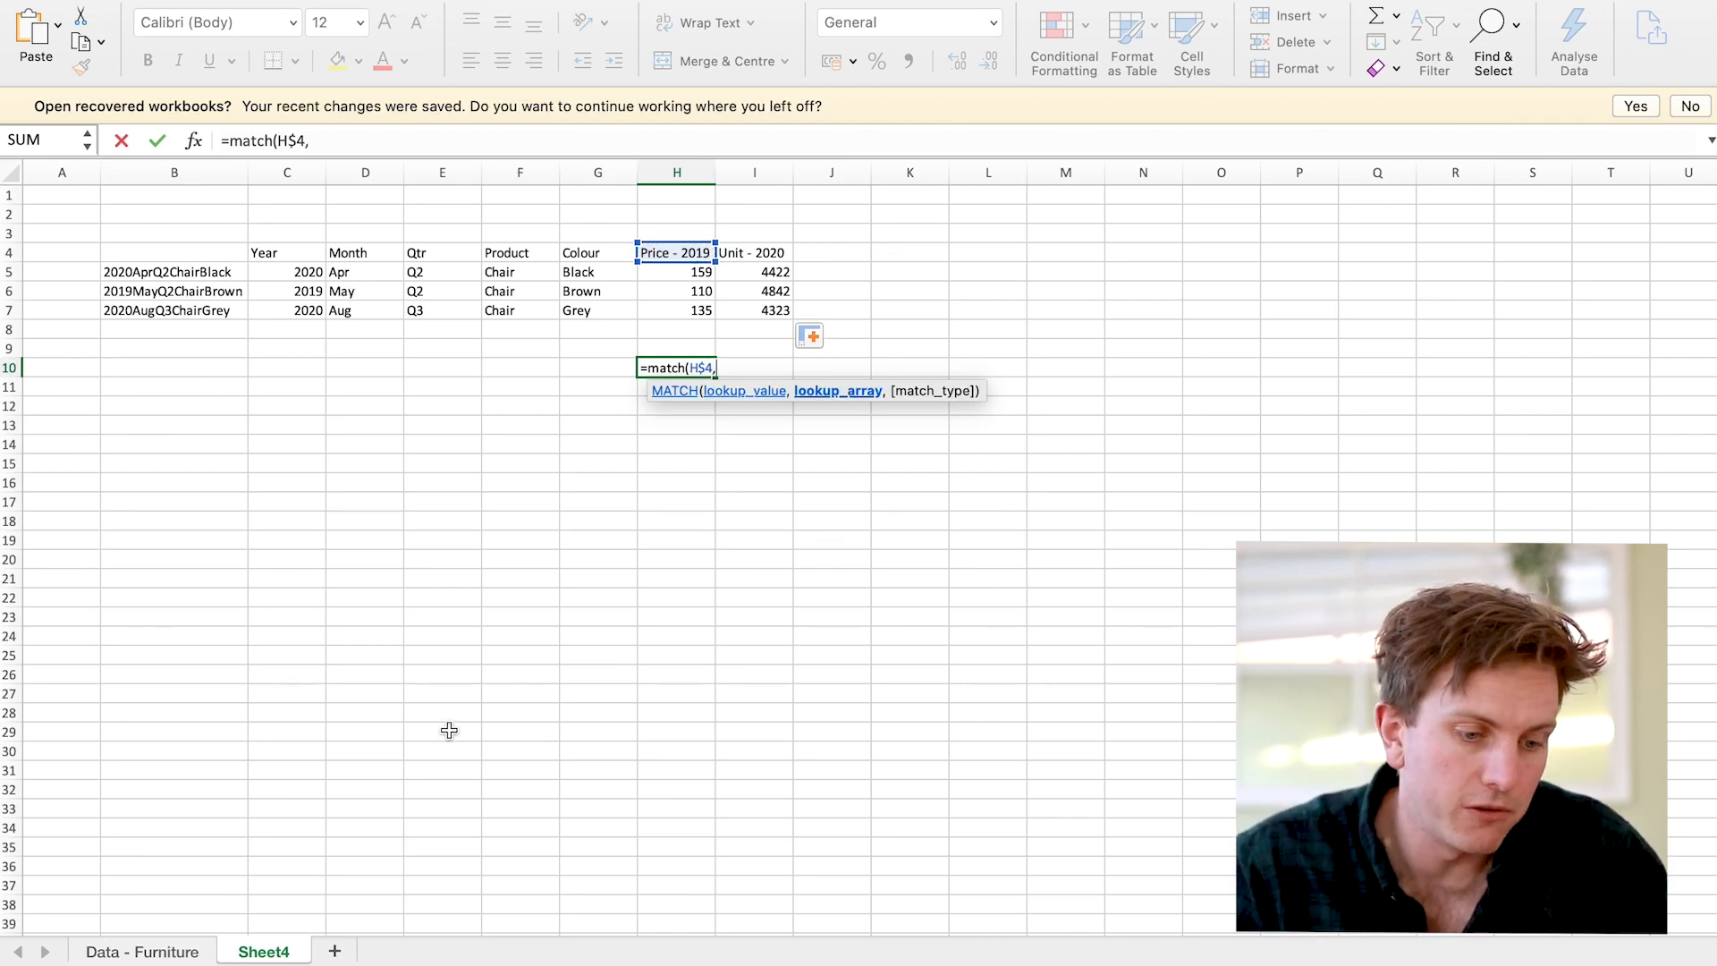
# - Complete the MATCH with the Data - Furniture header row $A$3:$L$3 as the lookup array and match type 0
pyautogui.click(168, 954)
pyautogui.click(46, 233)
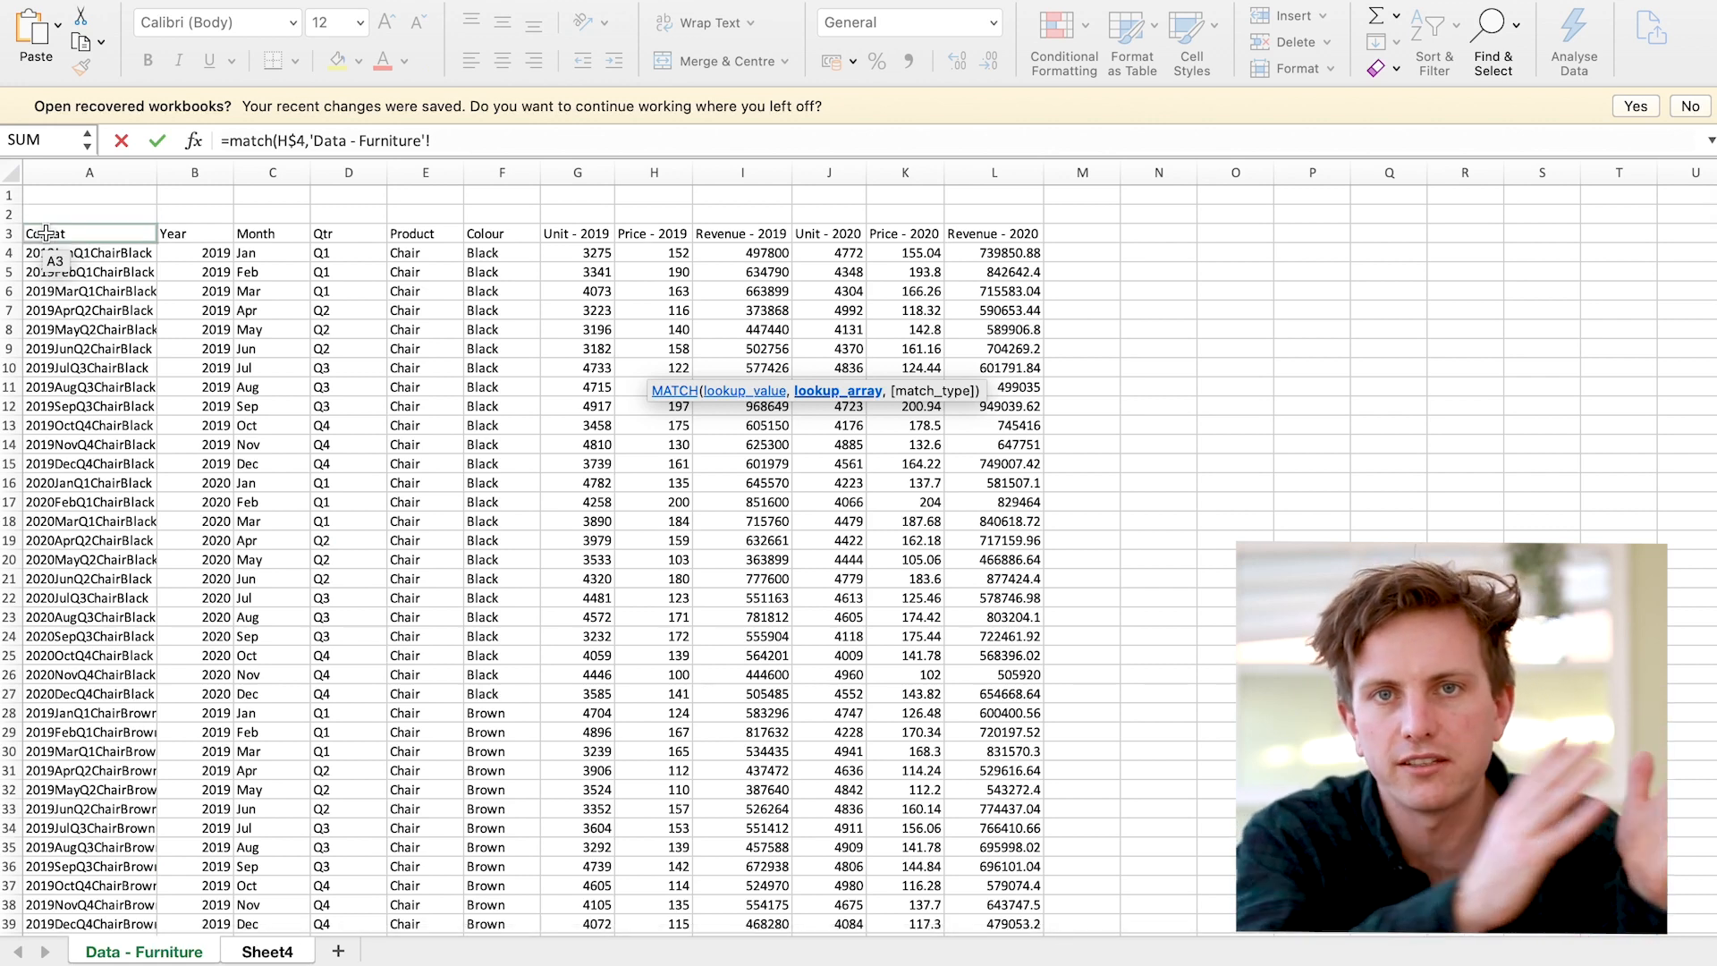
pyautogui.moveTo(47, 234); pyautogui.dragTo(1010, 234)
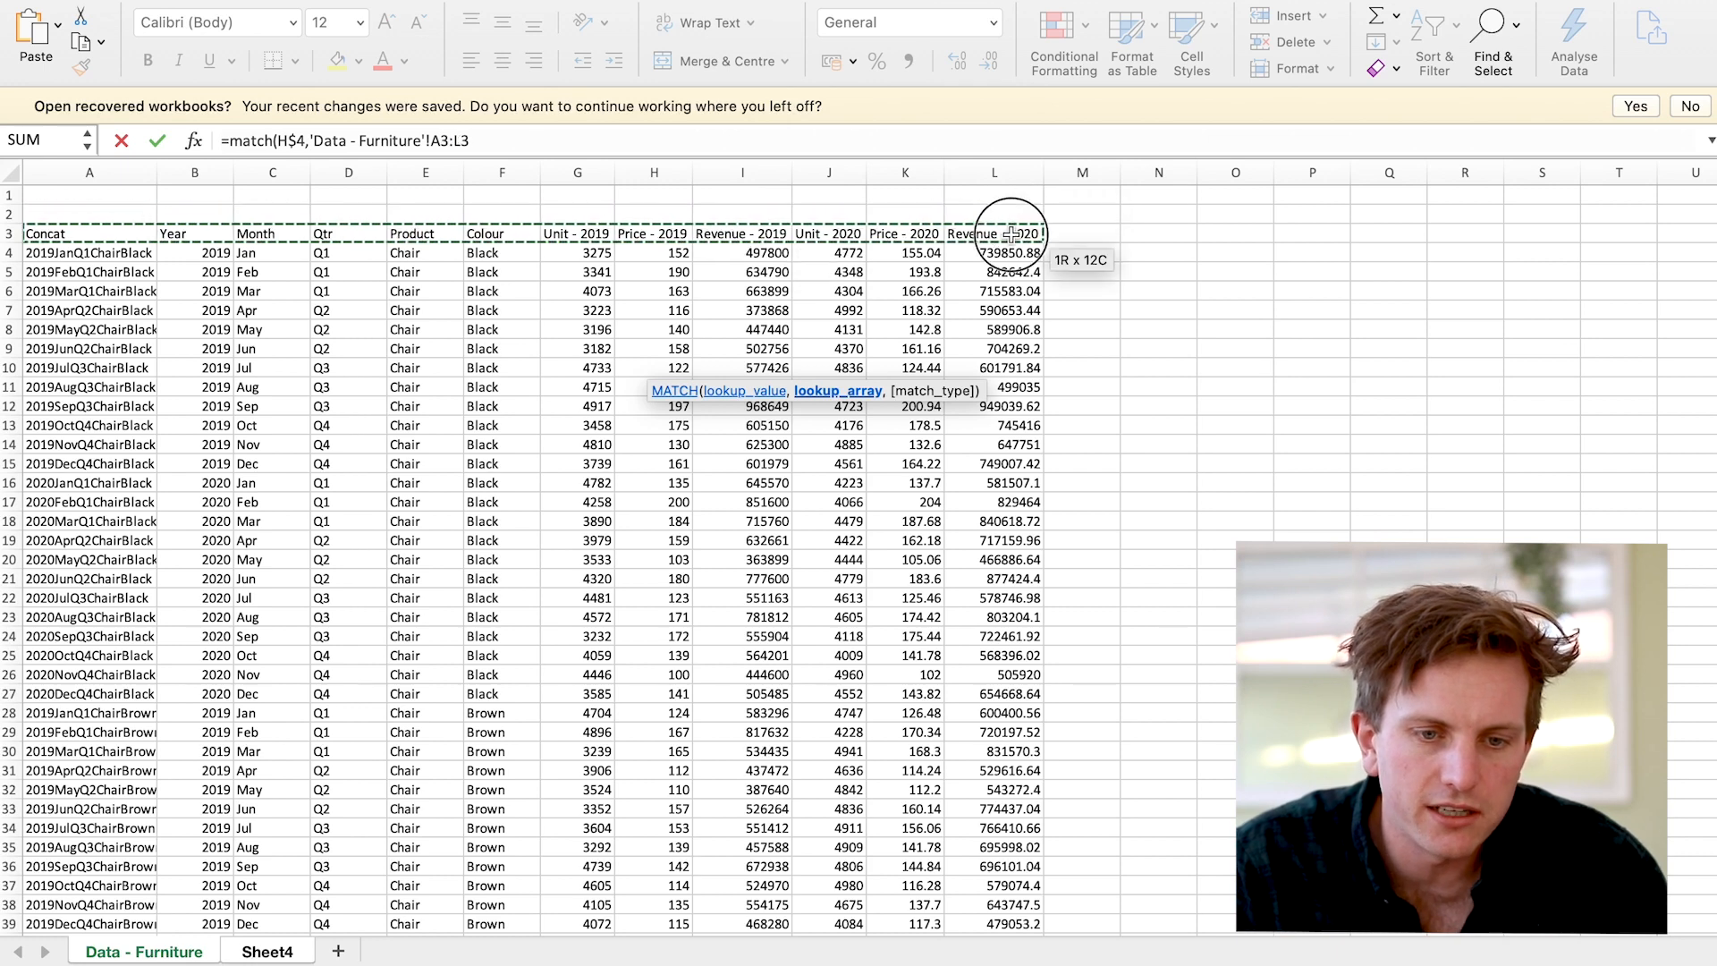
pyautogui.press('F4')
pyautogui.write(',')
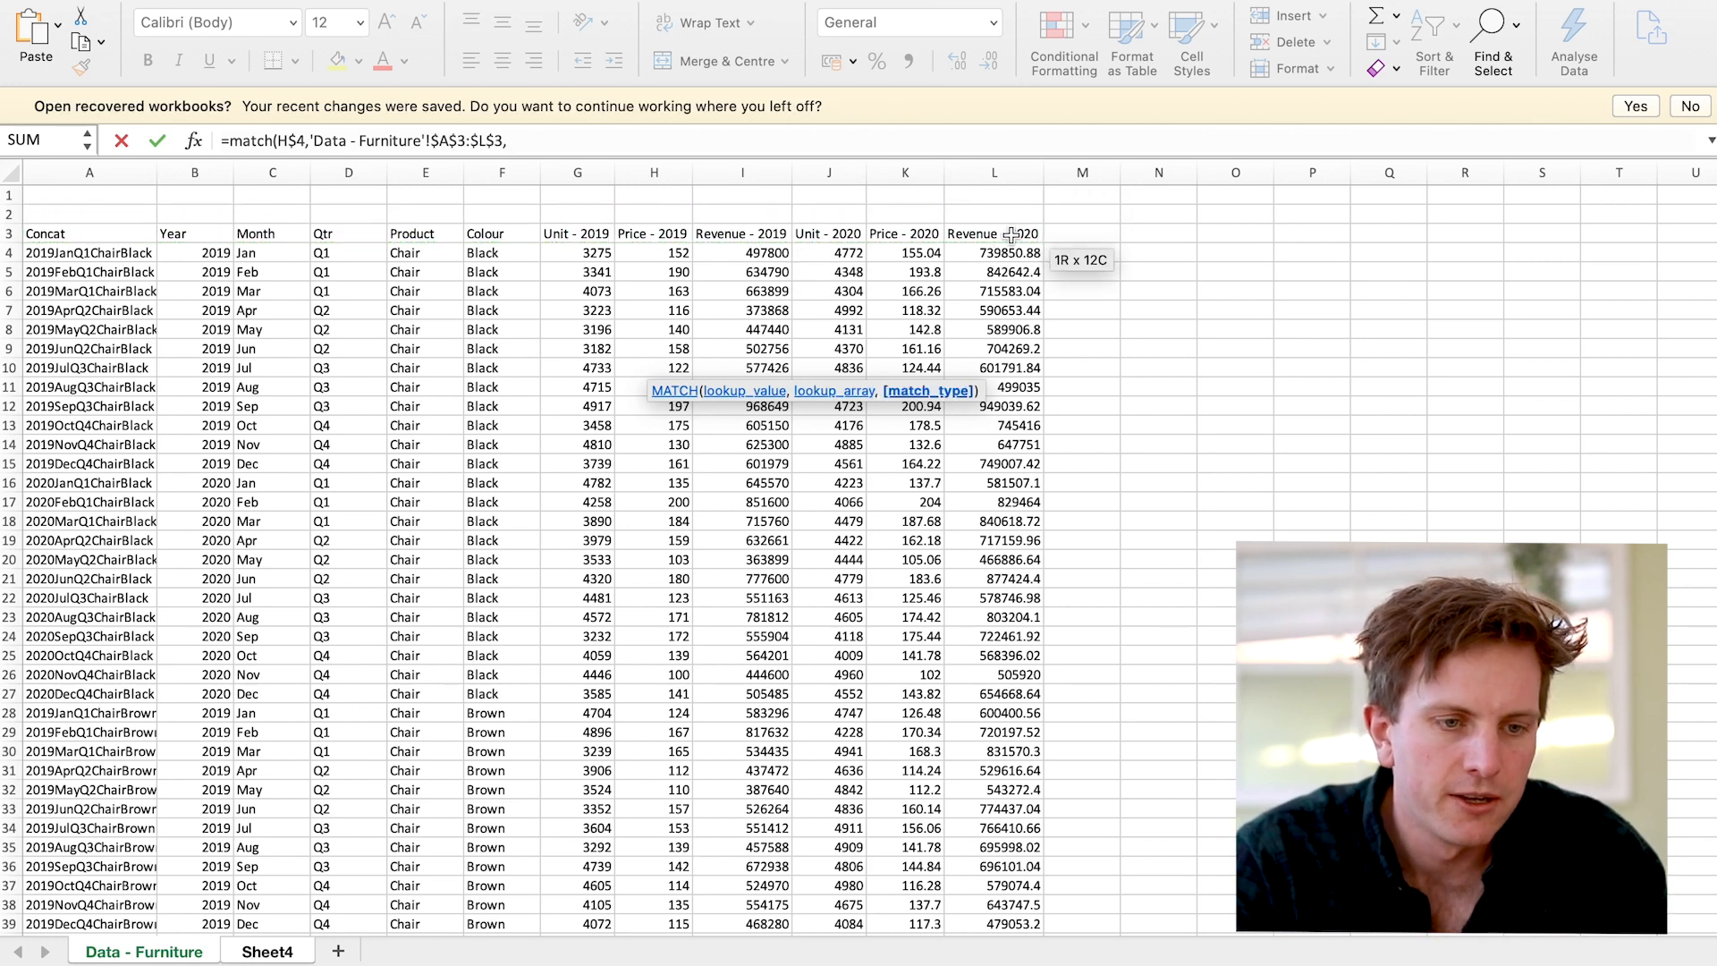
pyautogui.write('0')
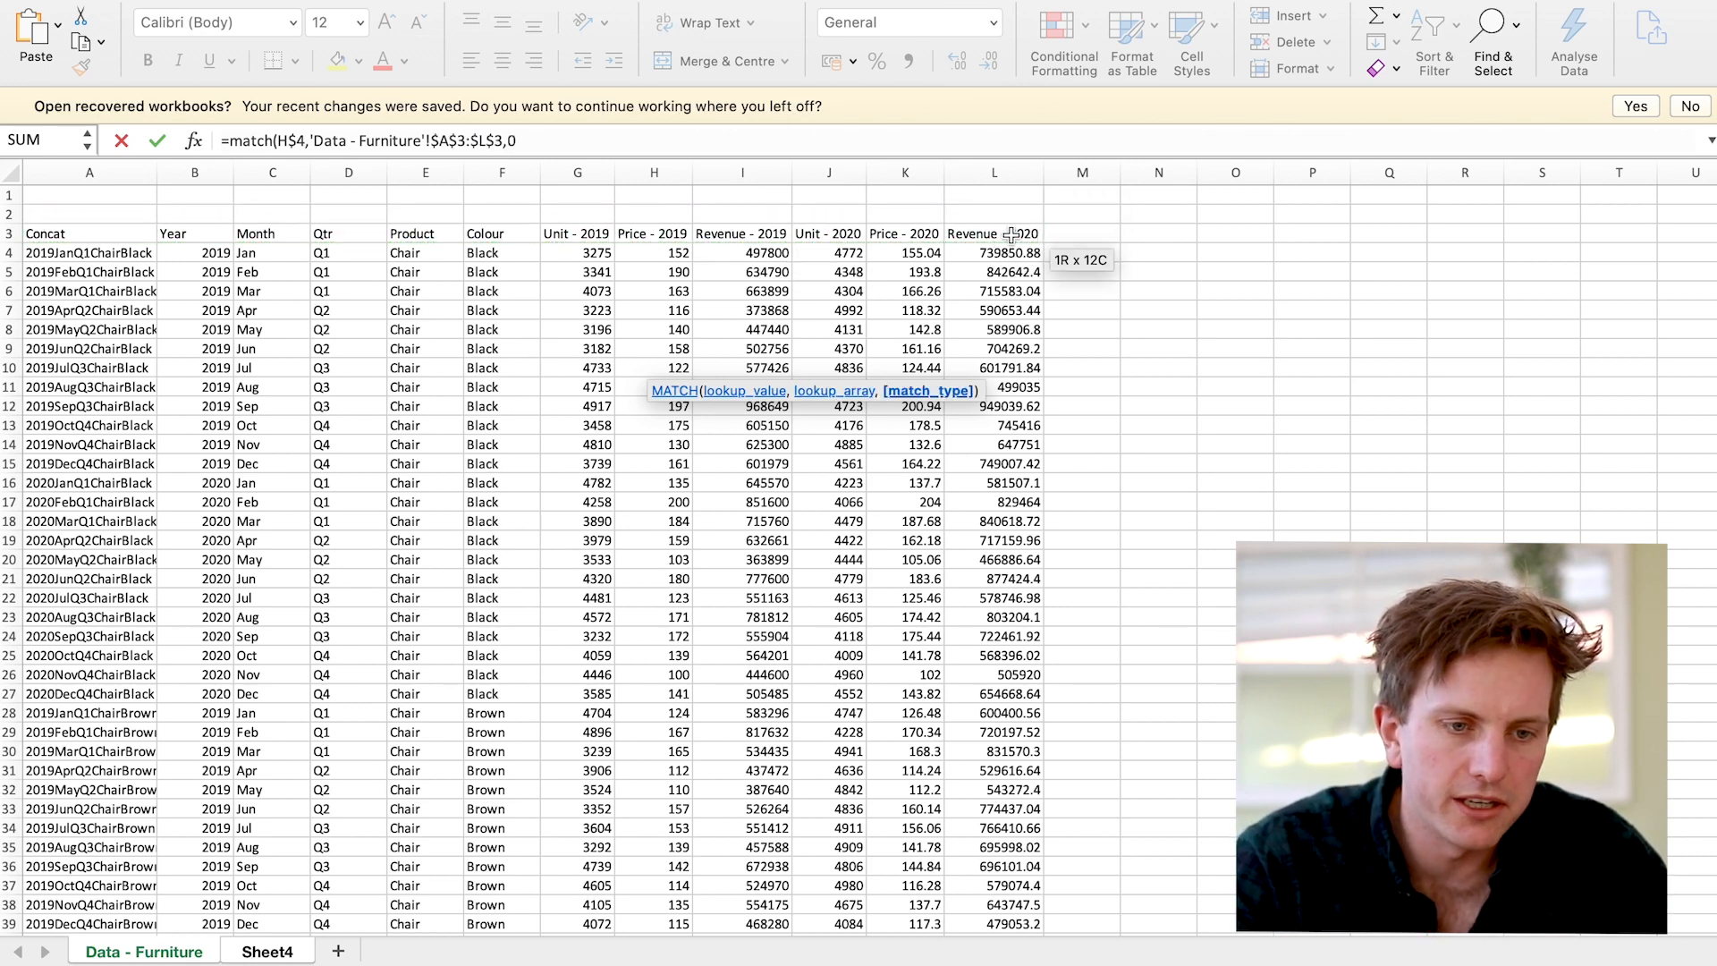
pyautogui.write(')')
pyautogui.press('Return')
# - Compare the MATCH result in H10 with the Price - 2019 header and the column index in the H5 VLOOKUP
pyautogui.click(774, 337)
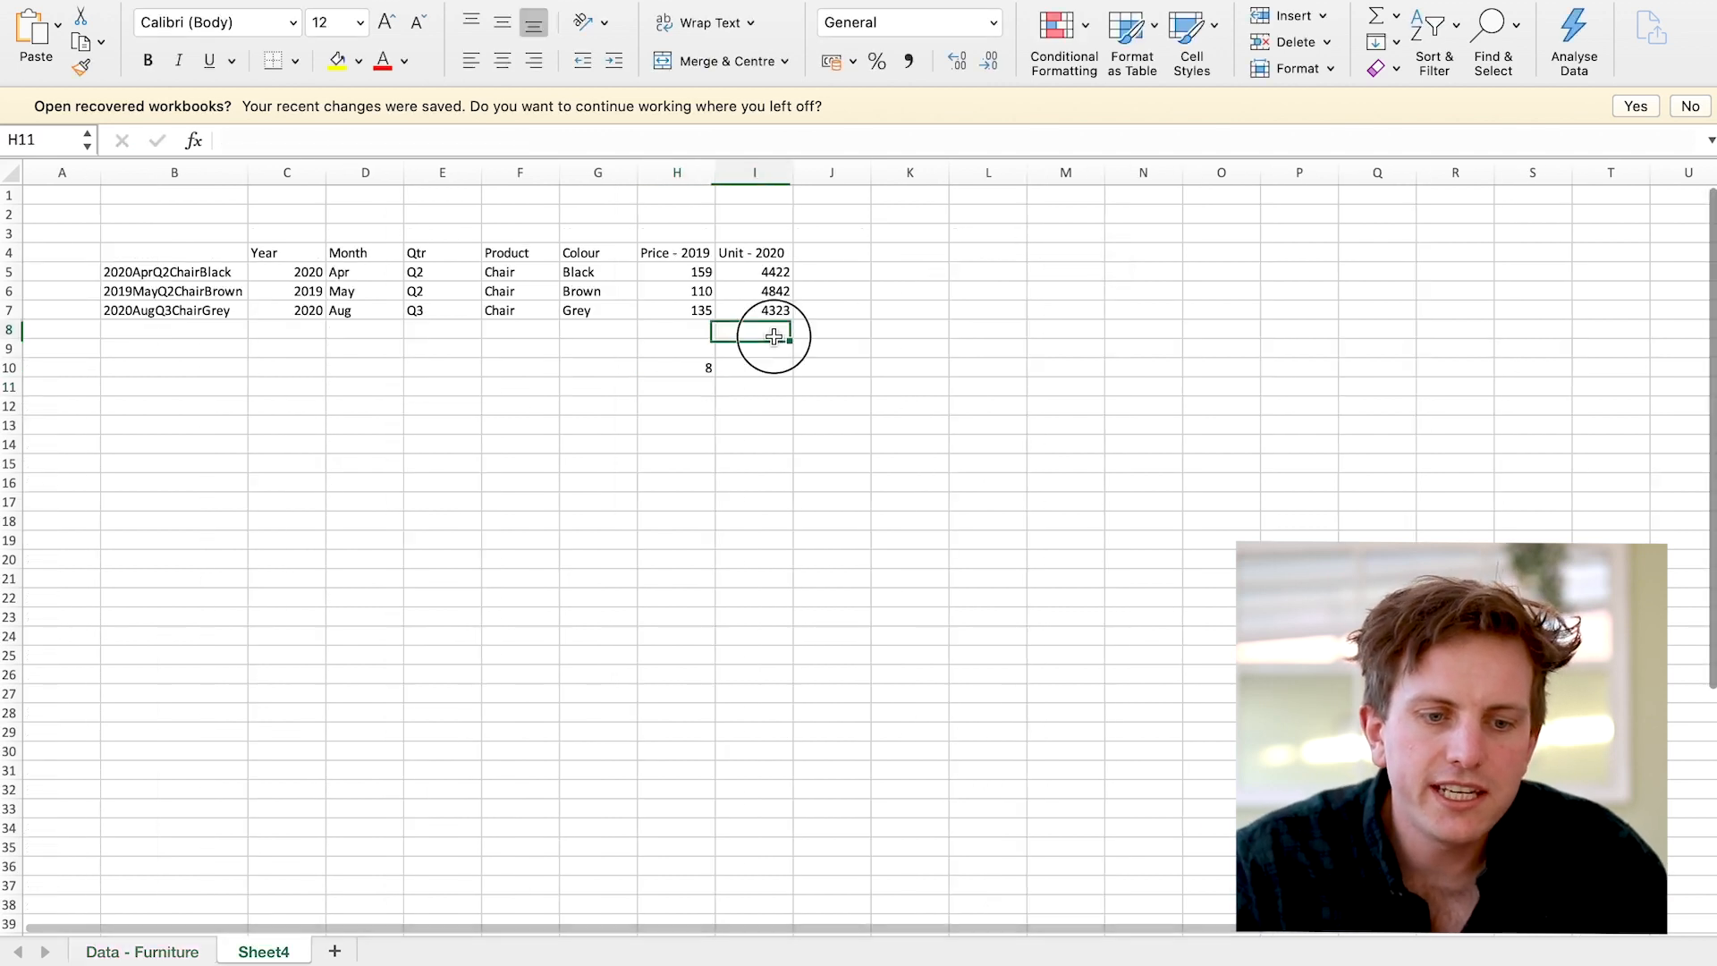
pyautogui.click(710, 369)
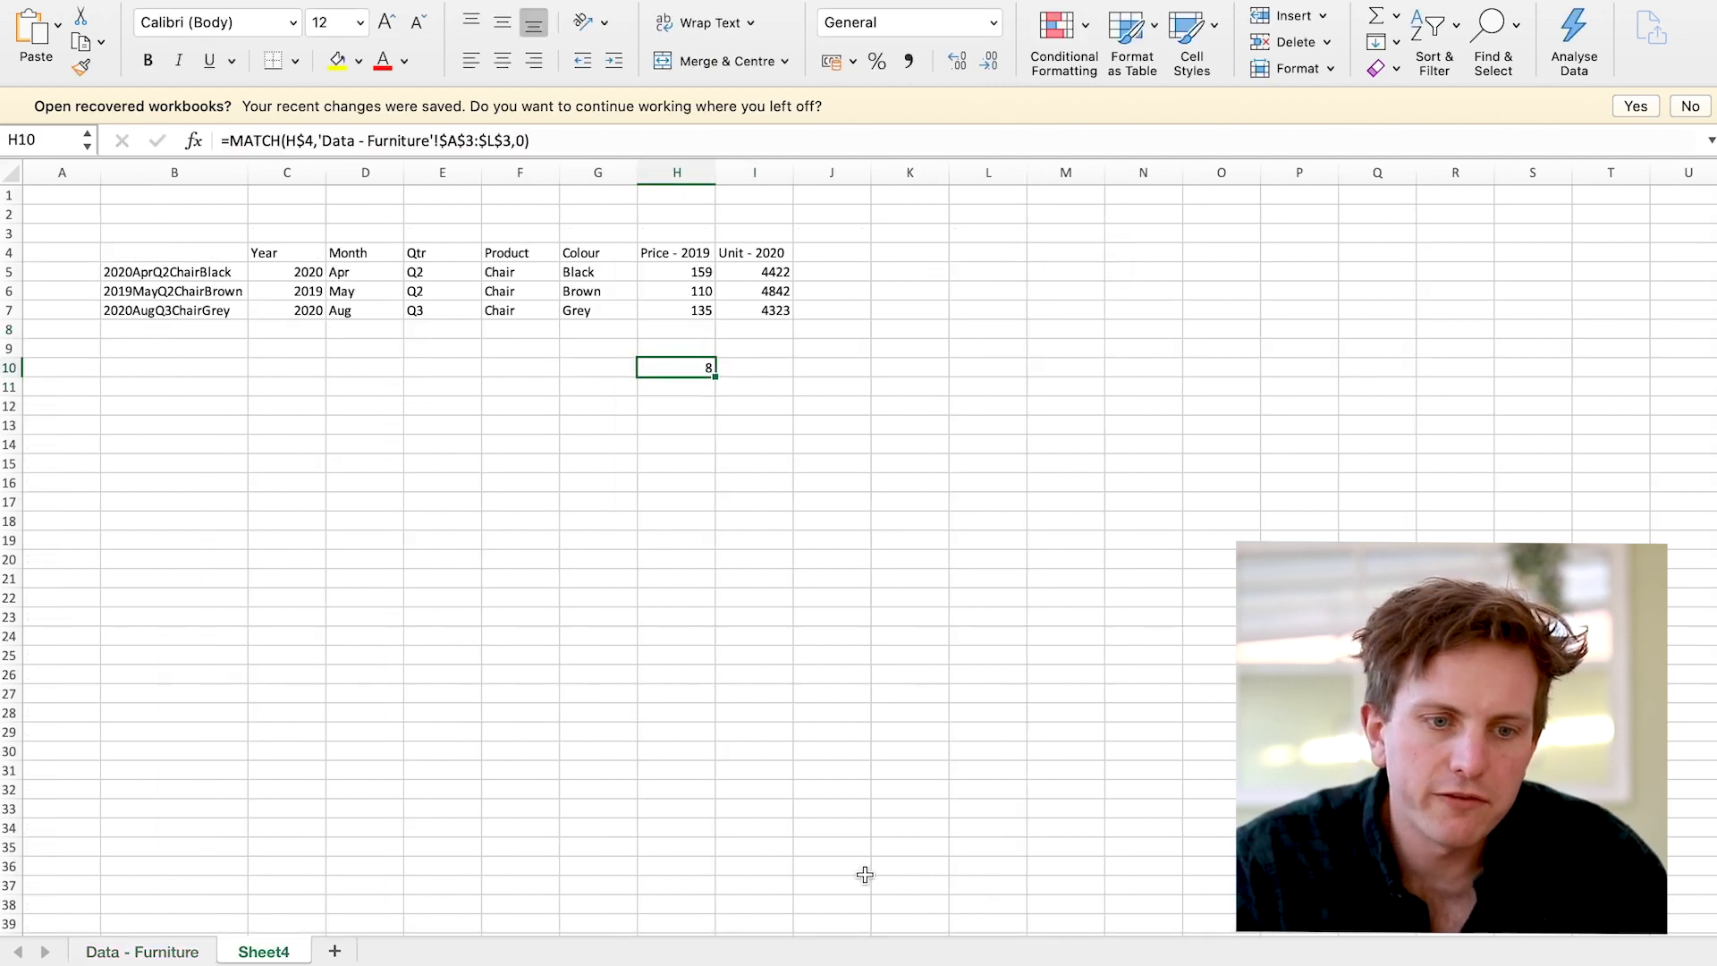
pyautogui.click(683, 254)
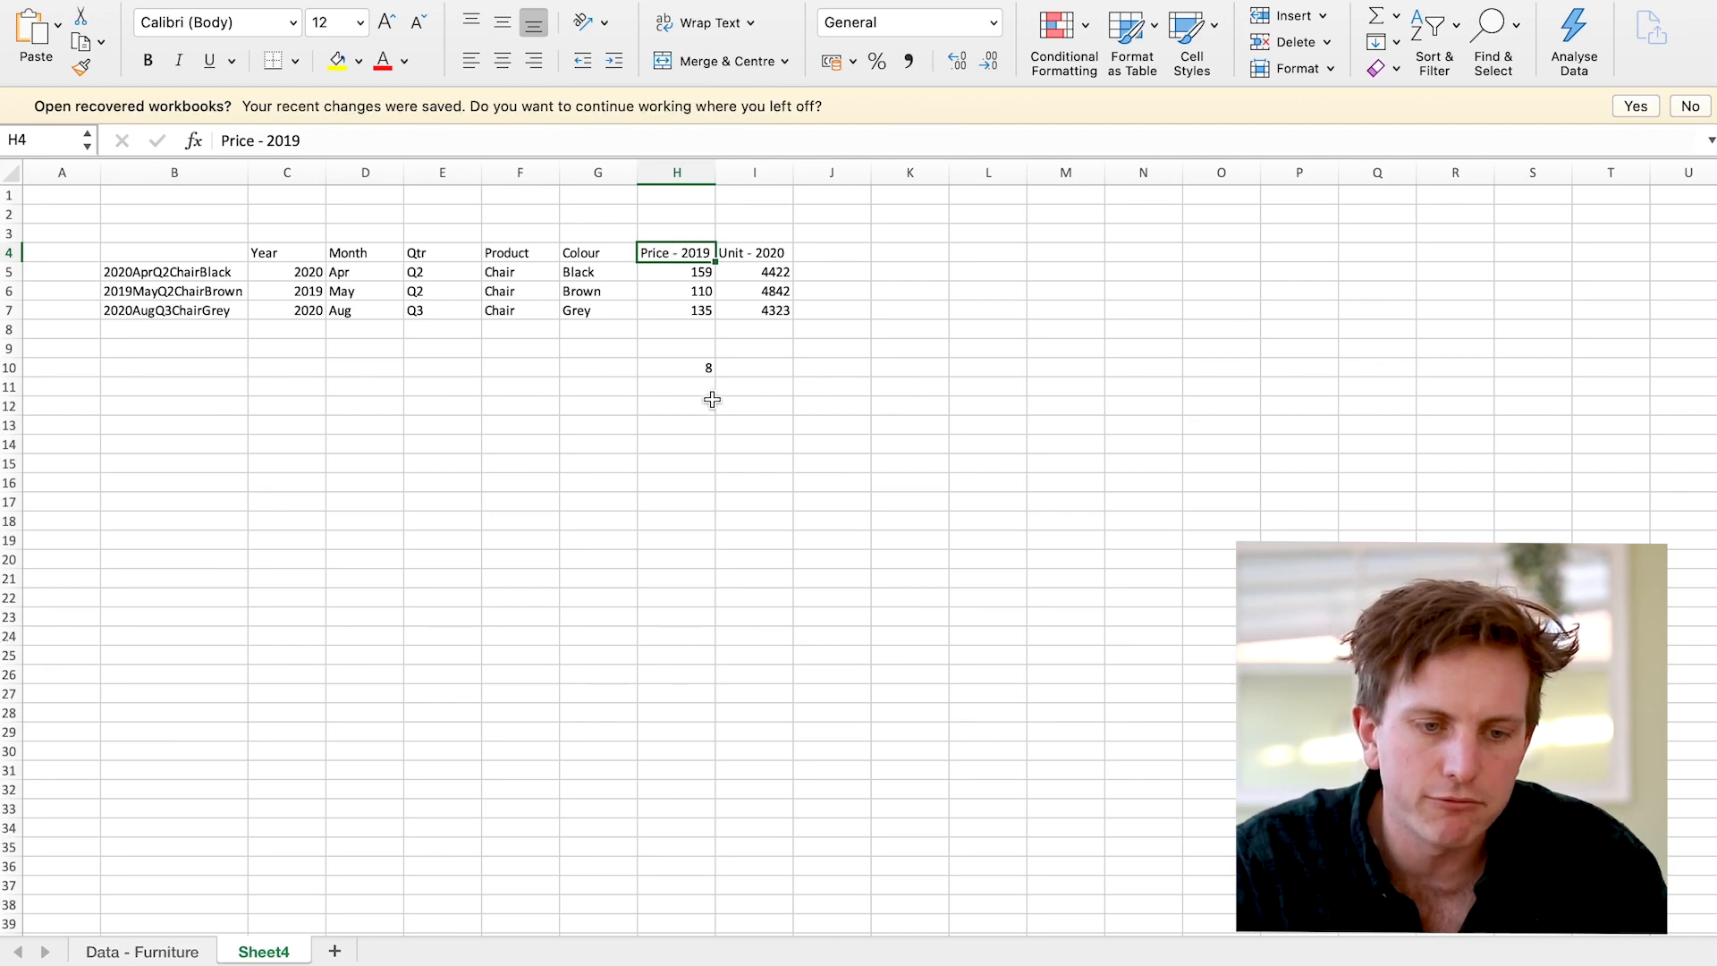
pyautogui.click(698, 367)
pyautogui.click(704, 273)
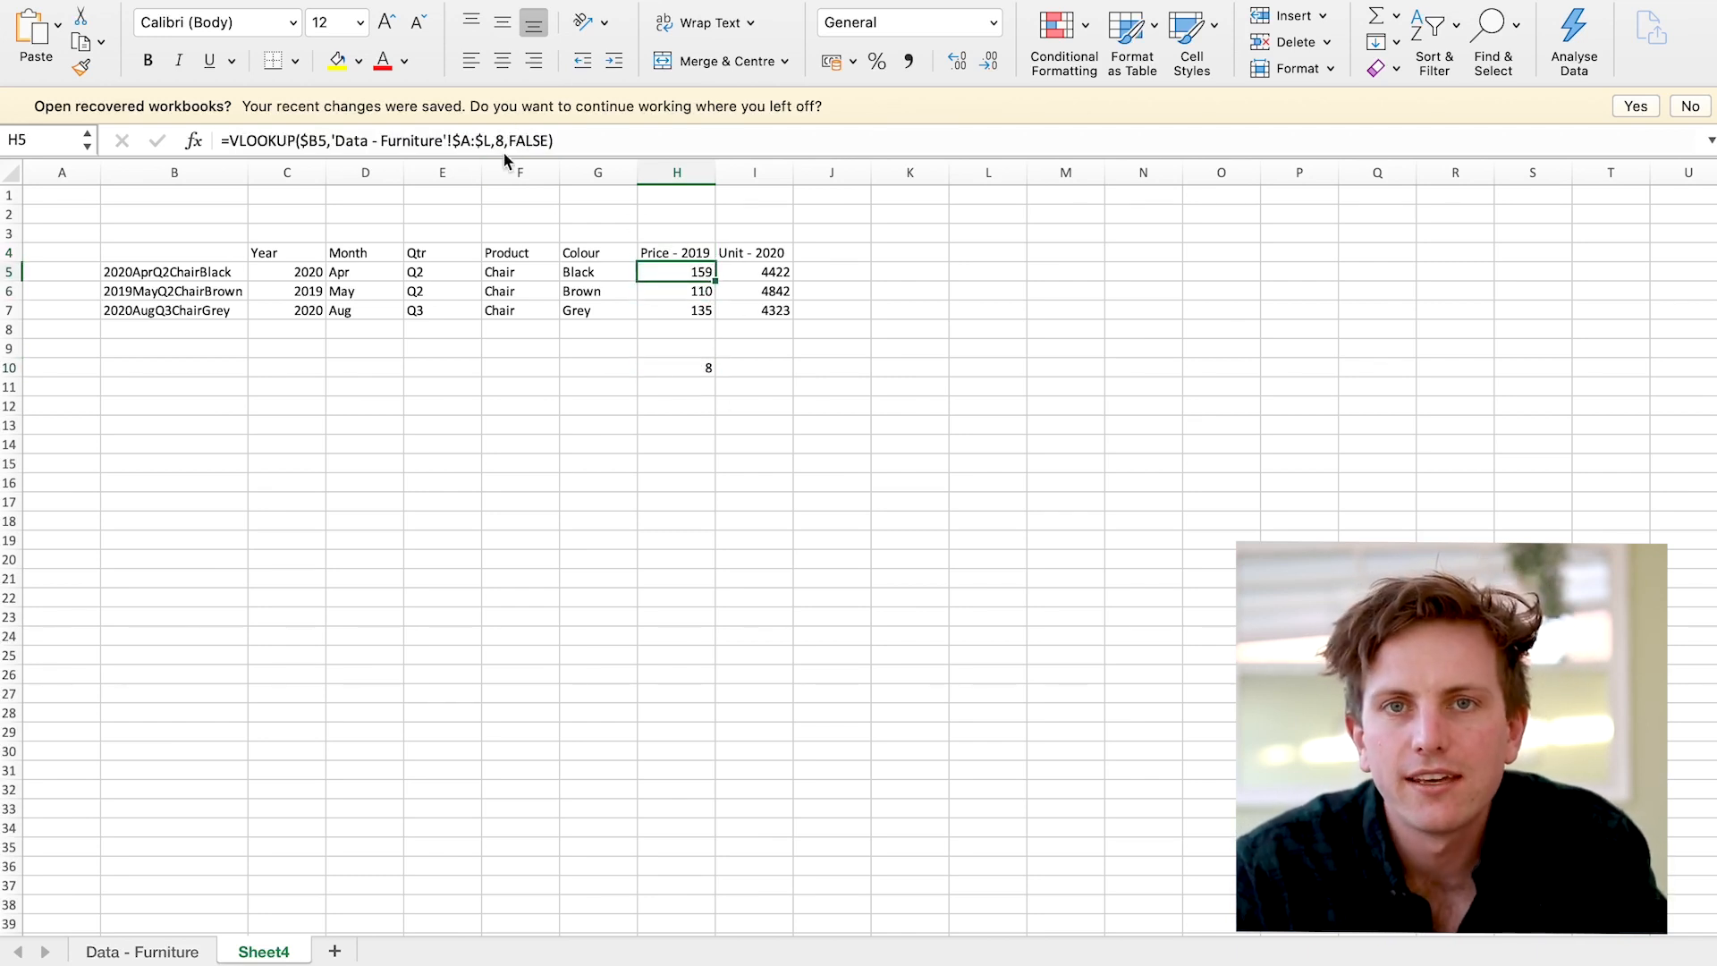
# - Copy the MATCH expression from H10 without its equals sign and replace the column index 8 in the H5 VLOOKUP with it
pyautogui.click(694, 367)
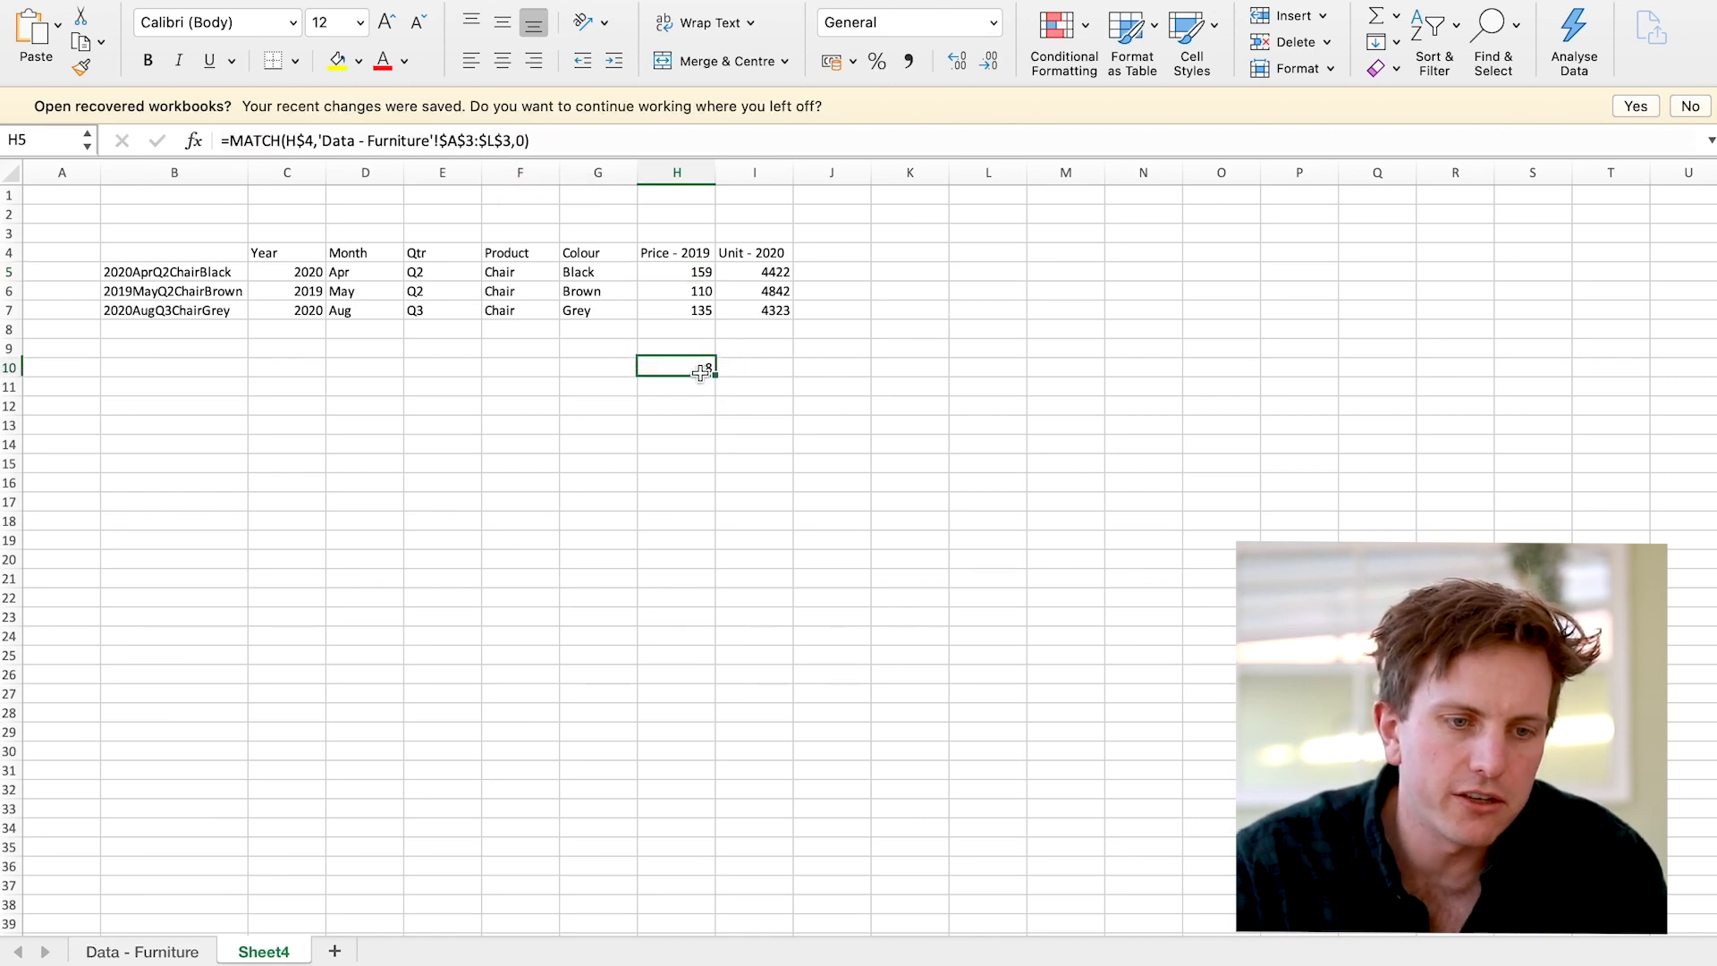
pyautogui.moveTo(537, 140); pyautogui.dragTo(233, 157)
pyautogui.hotkey('ctrl', 'c')
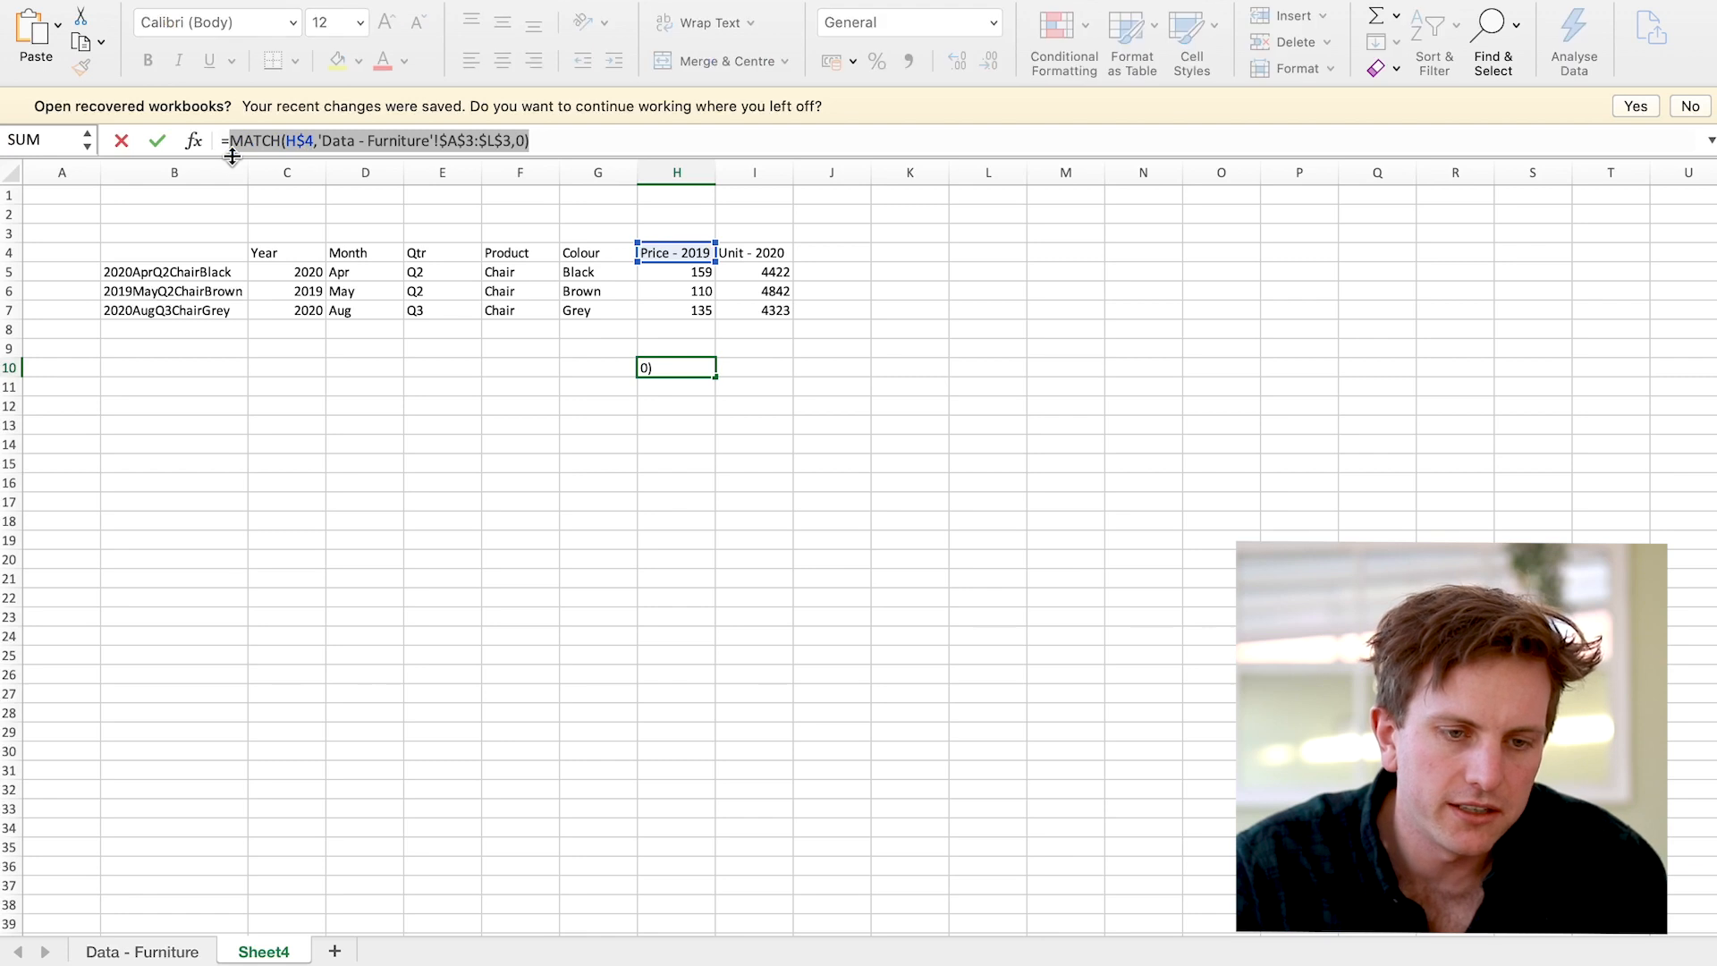
pyautogui.press('Escape')
pyautogui.click(689, 272)
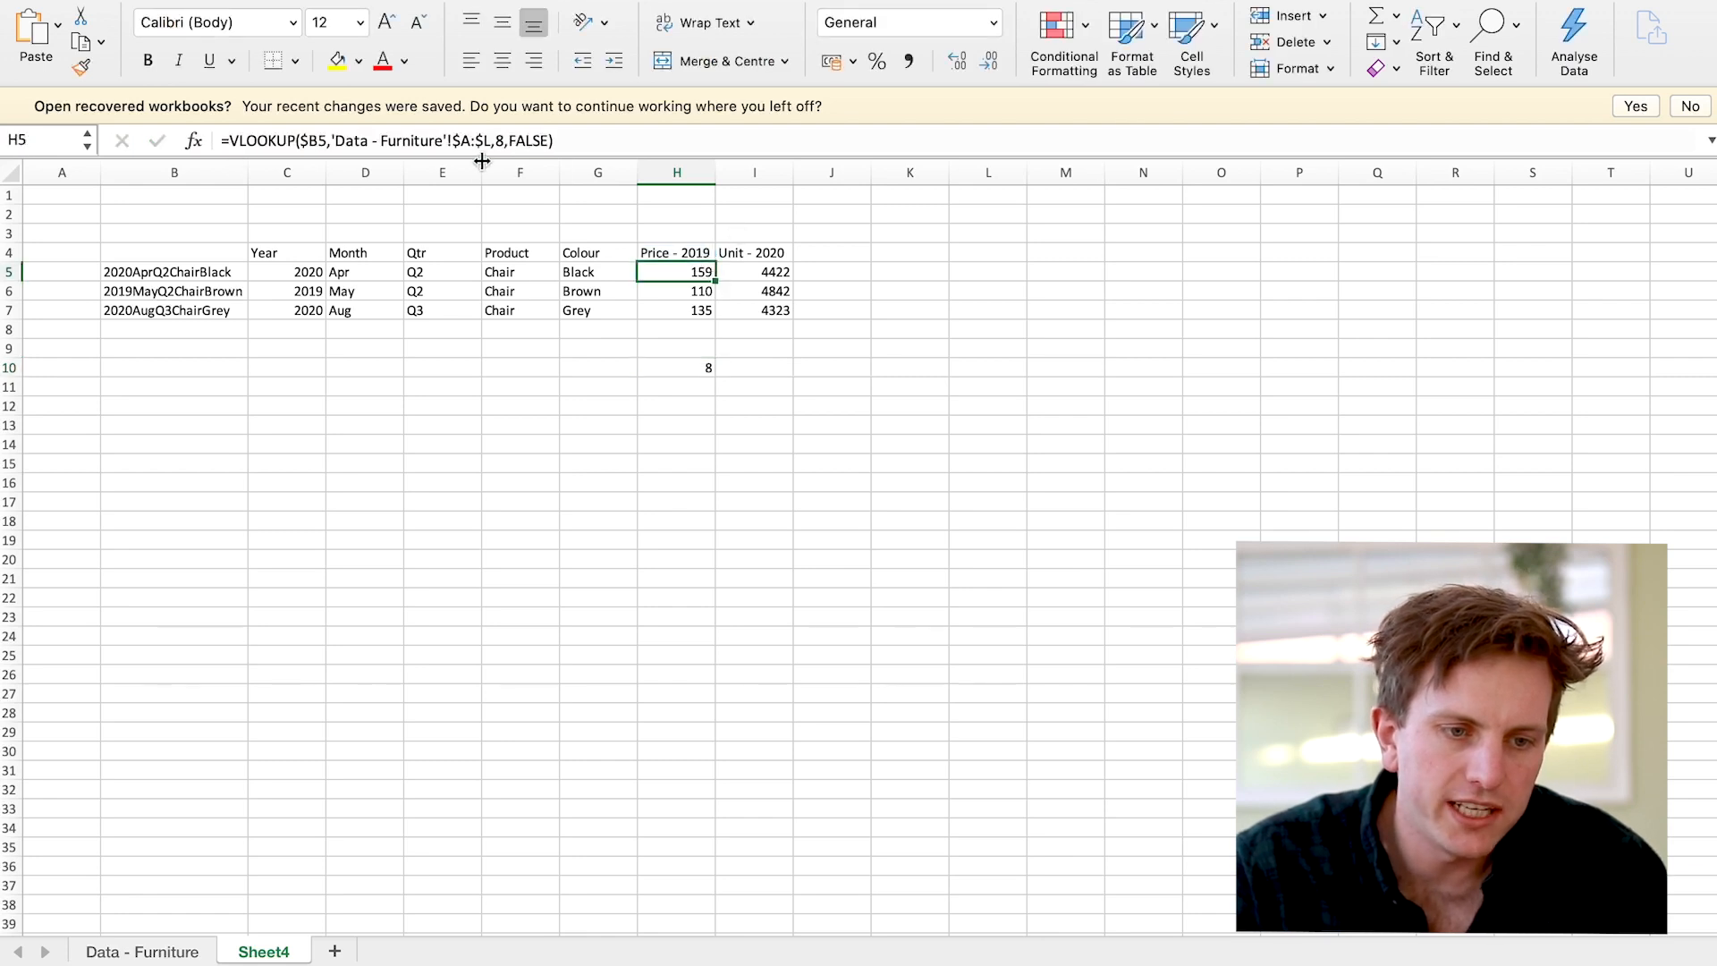
pyautogui.doubleClick(499, 141)
pyautogui.hotkey('ctrl', 'v')
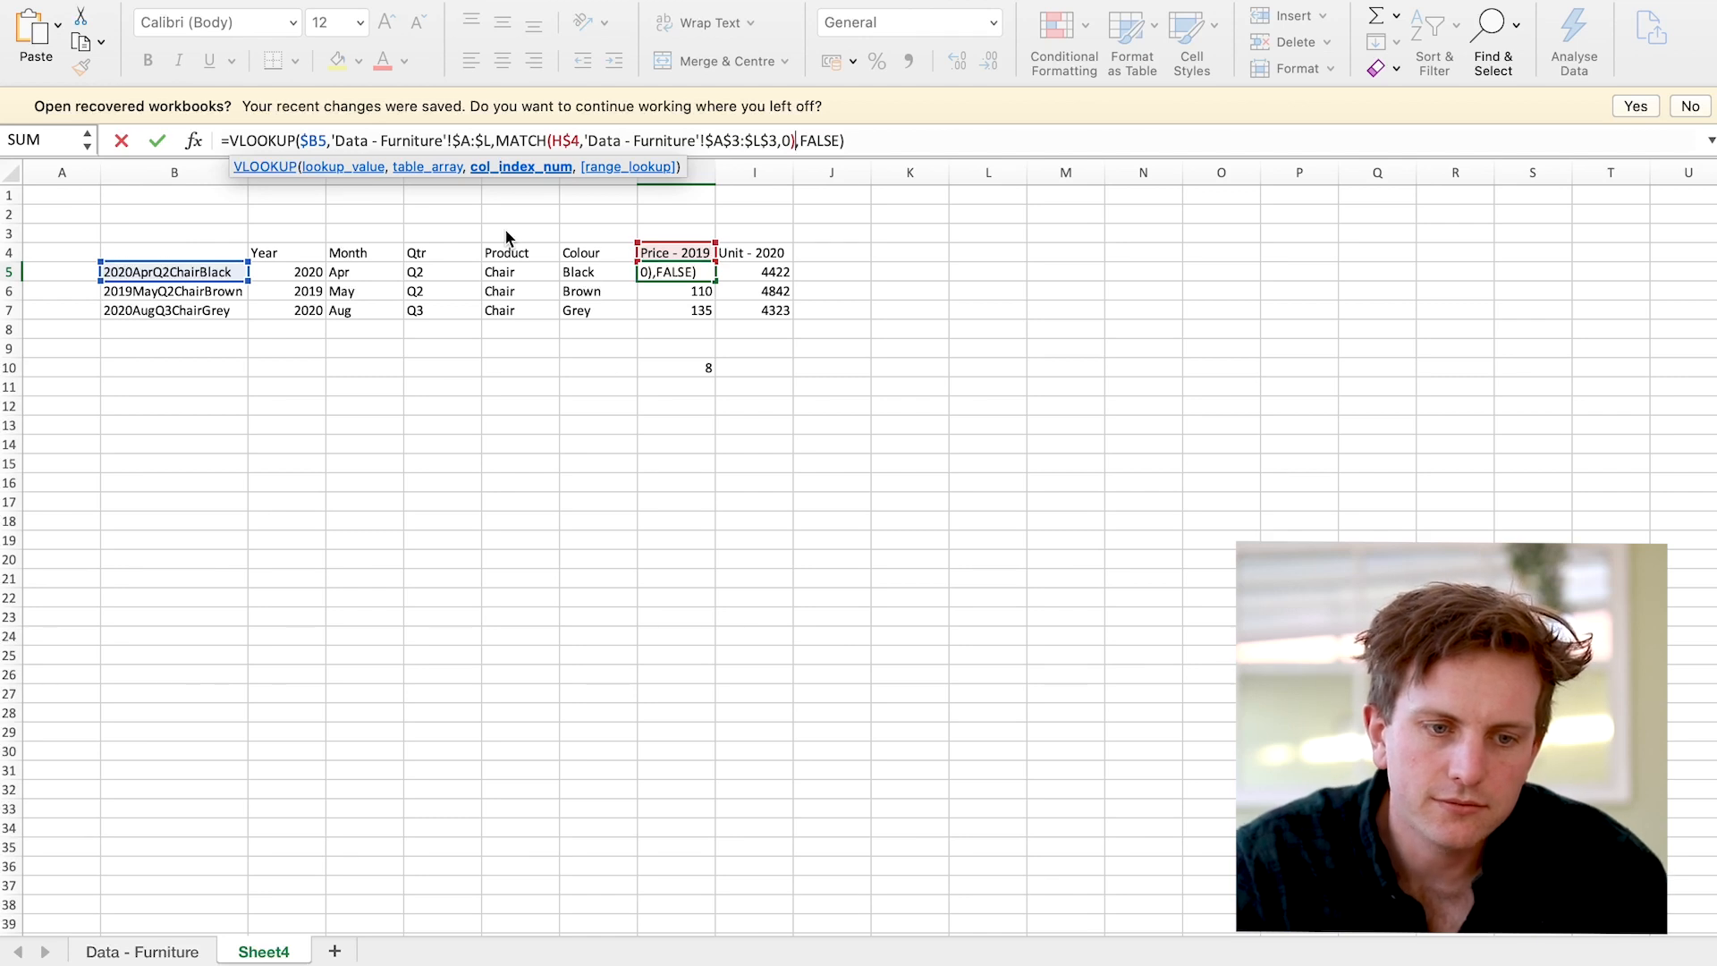
pyautogui.press('Return')
# - Clear the helper MATCH formula from H10
pyautogui.click(690, 360)
pyautogui.press('Delete')
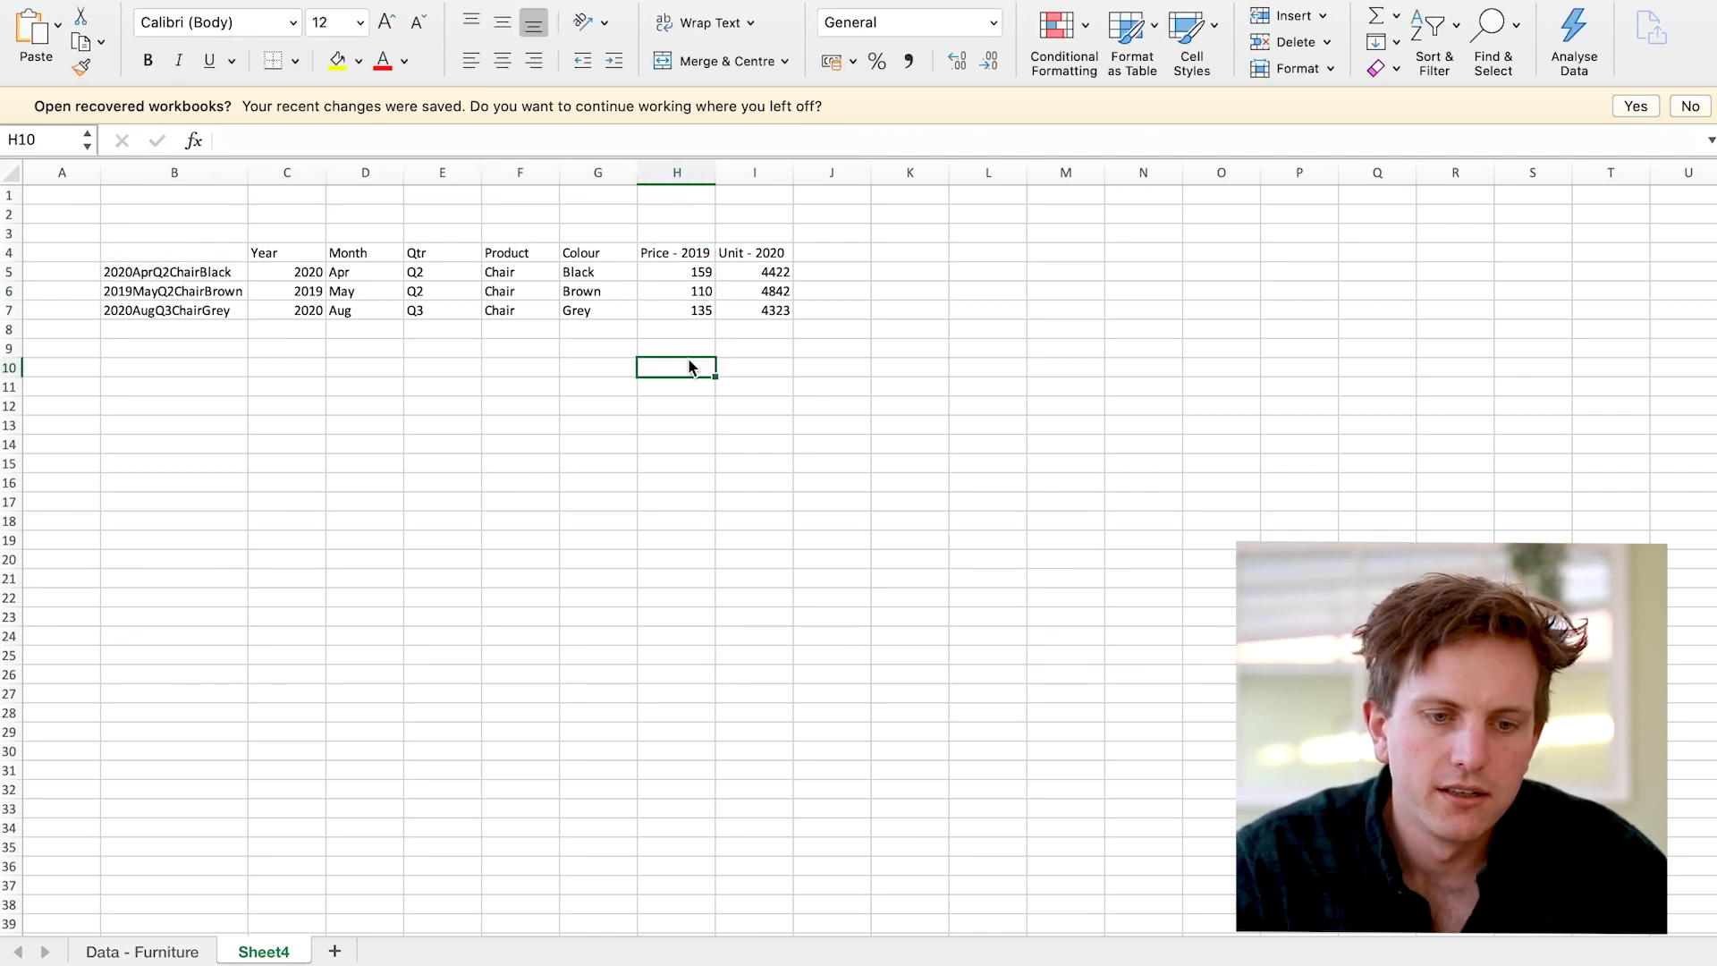
pyautogui.click(910, 311)
# - Fill the combined VLOOKUP and MATCH formula from H5 across to I5 and down to row 7
pyautogui.click(707, 270)
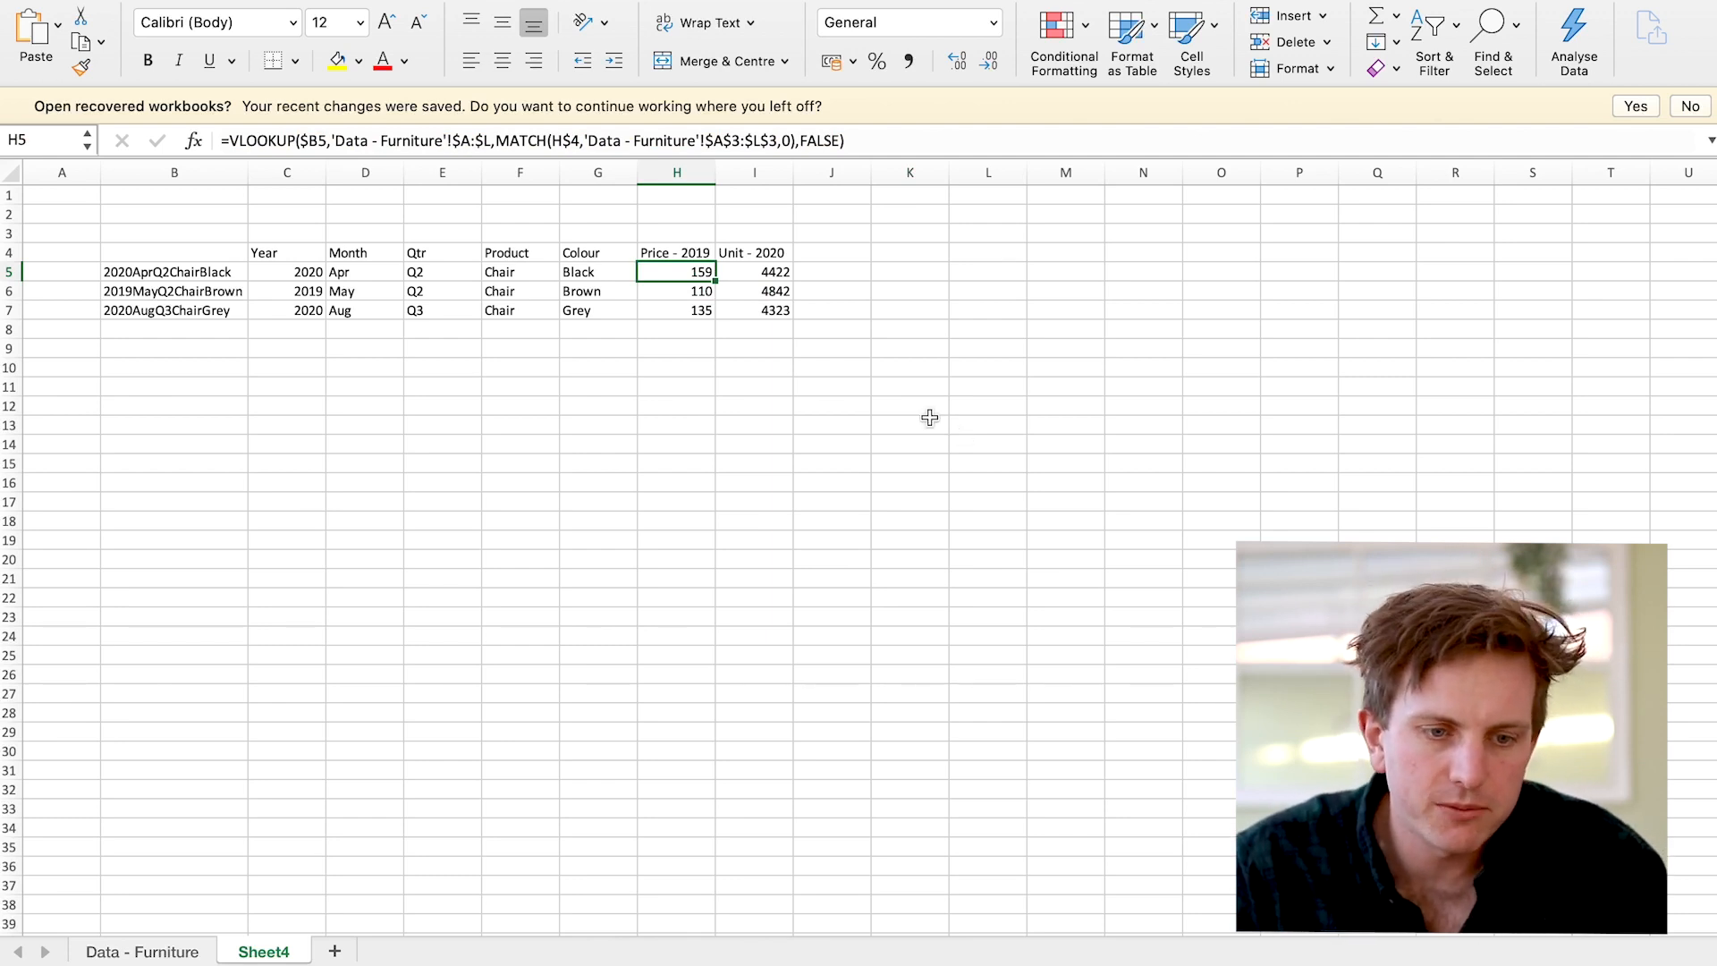
pyautogui.moveTo(717, 282); pyautogui.dragTo(778, 282)
pyautogui.doubleClick(794, 282)
pyautogui.click(877, 290)
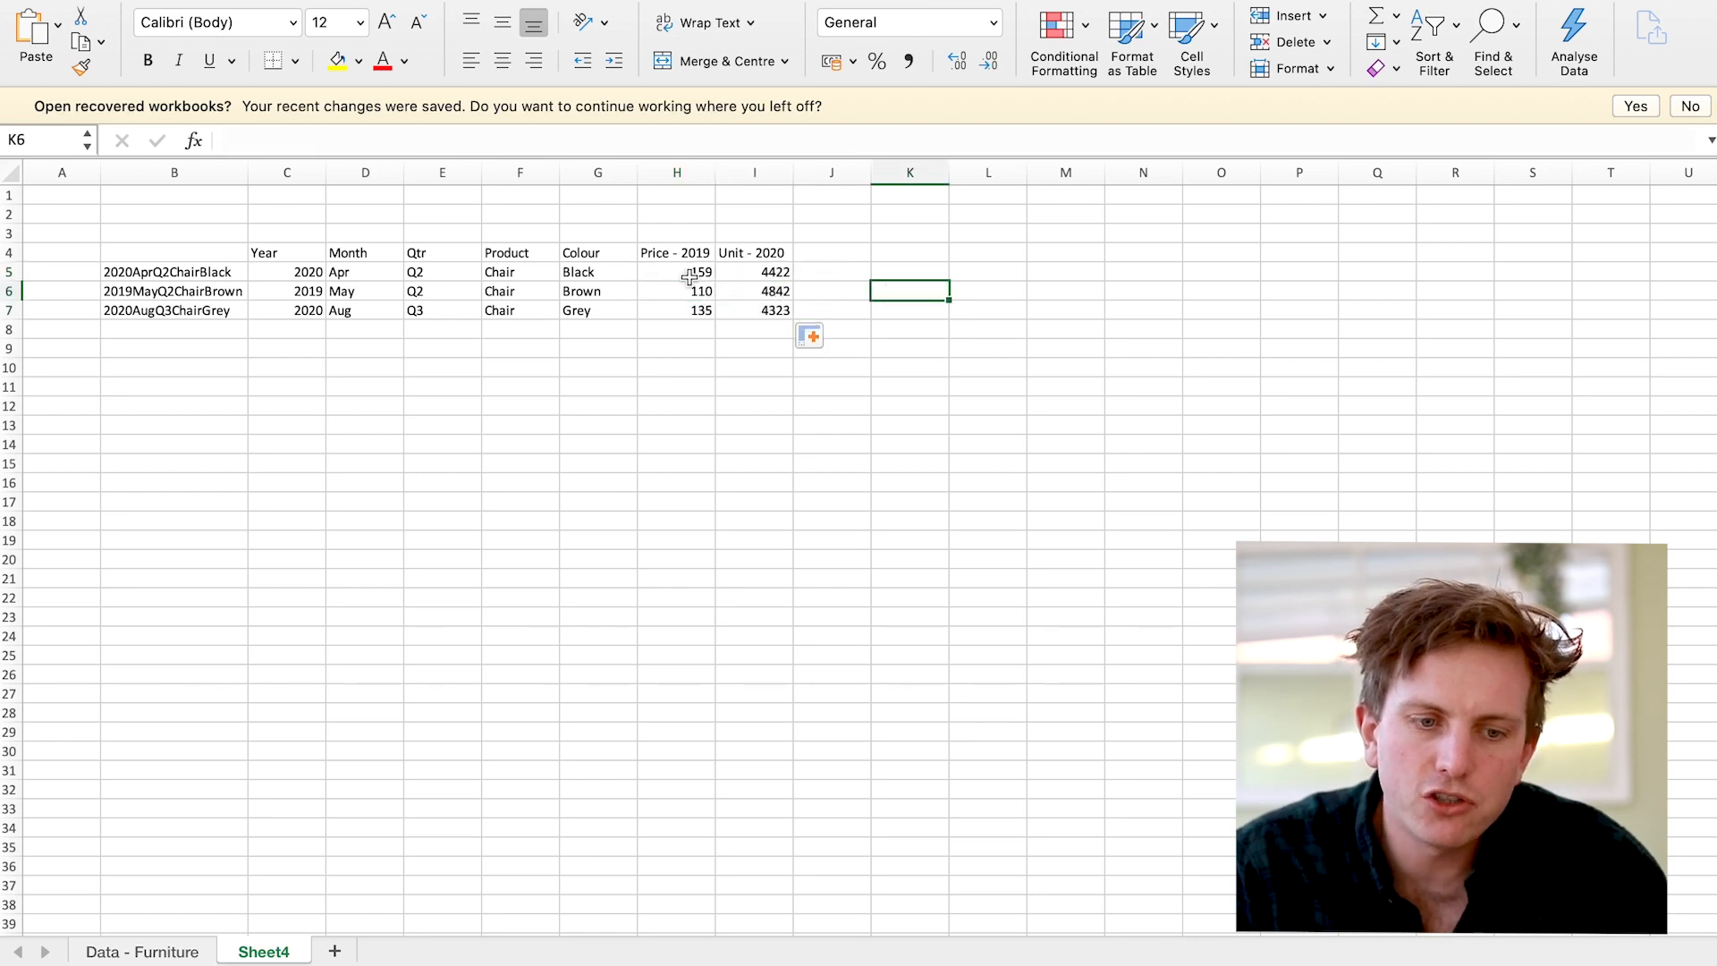
# - Inspect the copied formula in I5 and check the Unit - 2020 header's column in the Data - Furniture sheet
pyautogui.click(690, 277)
pyautogui.click(772, 258)
pyautogui.click(760, 273)
pyautogui.click(765, 136)
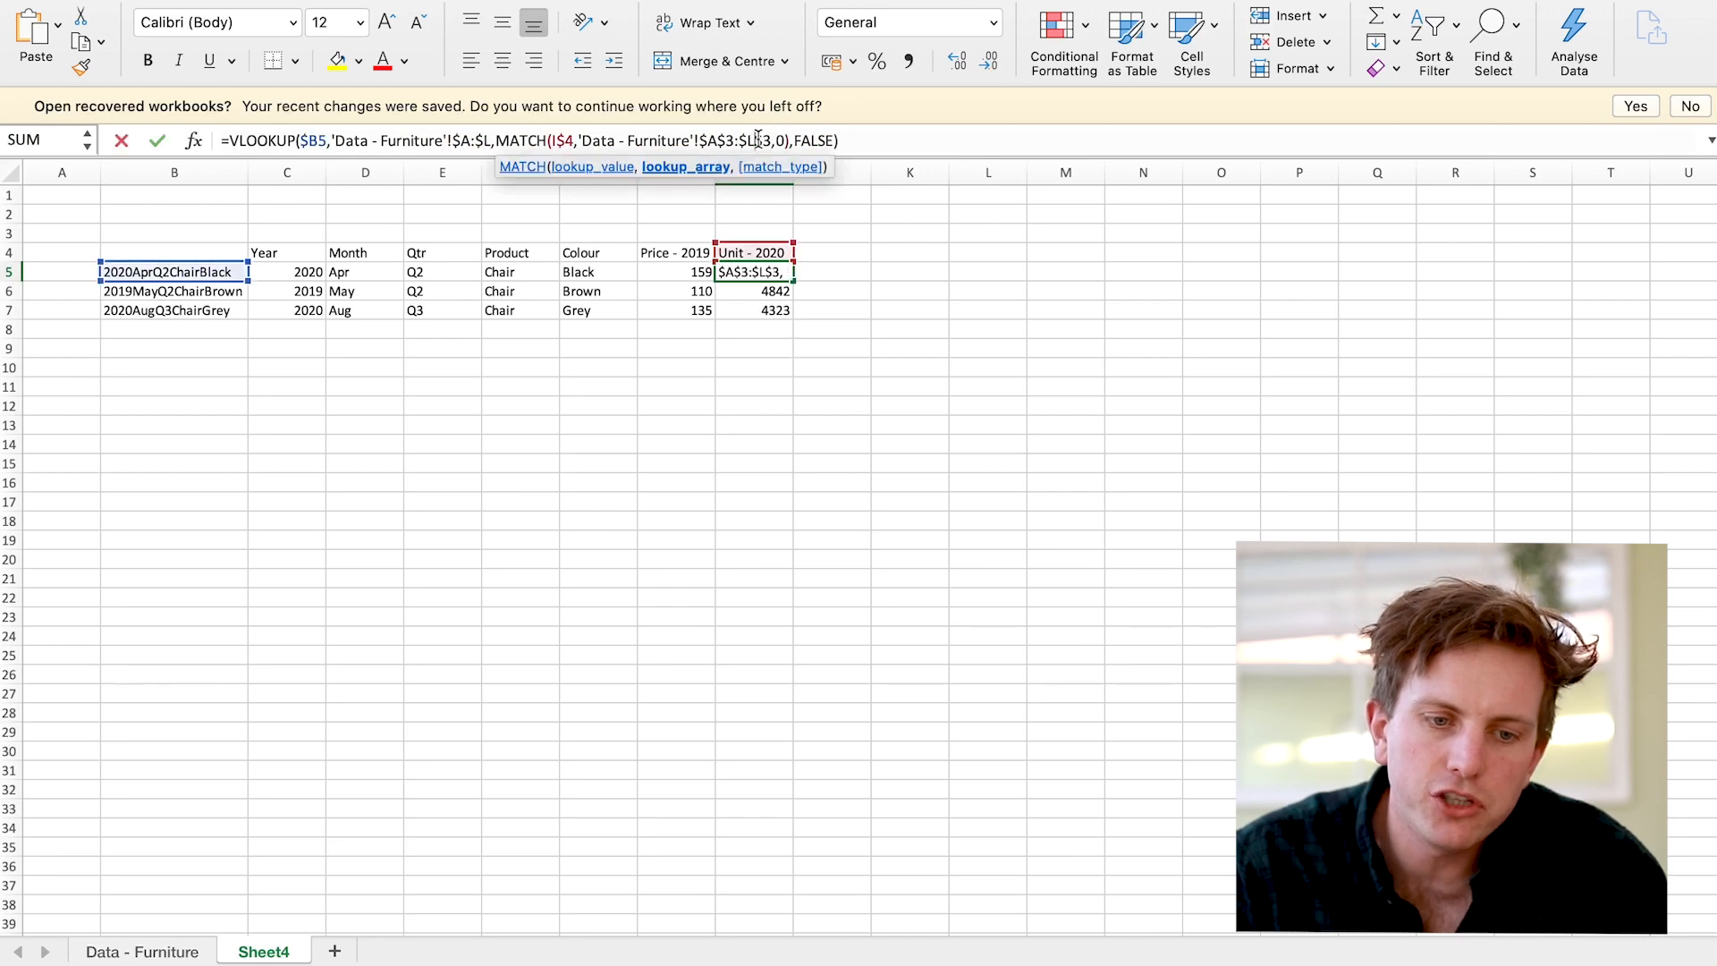
pyautogui.press('Escape')
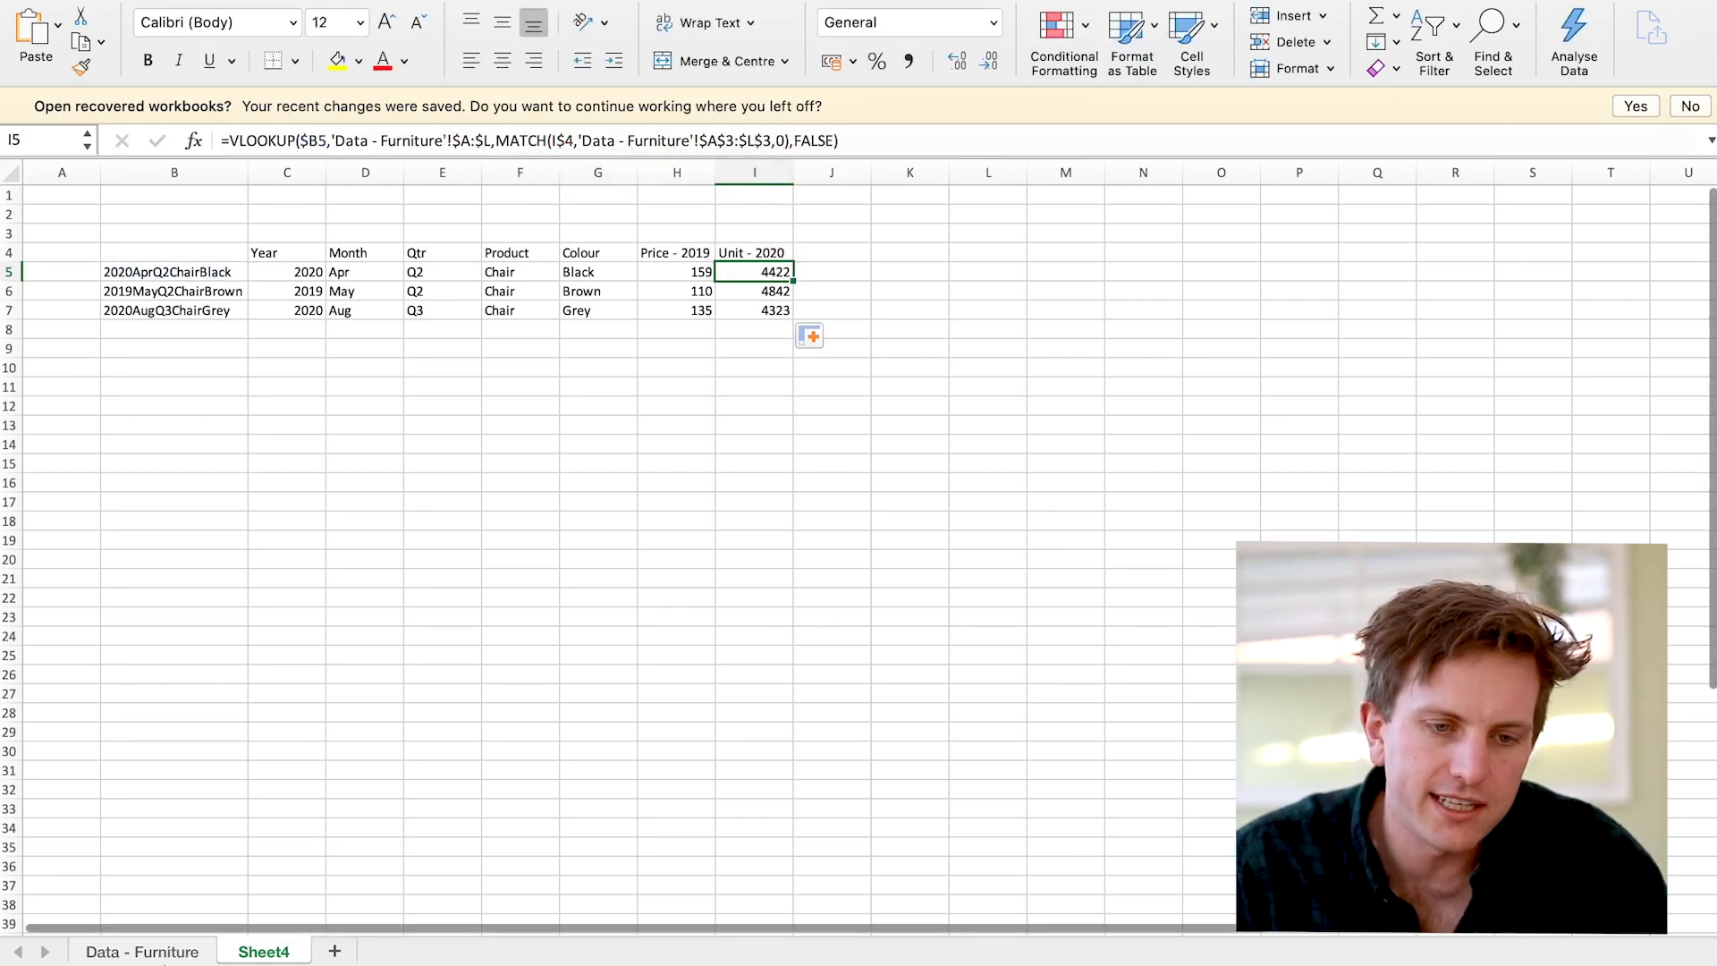
pyautogui.click(170, 952)
pyautogui.click(832, 236)
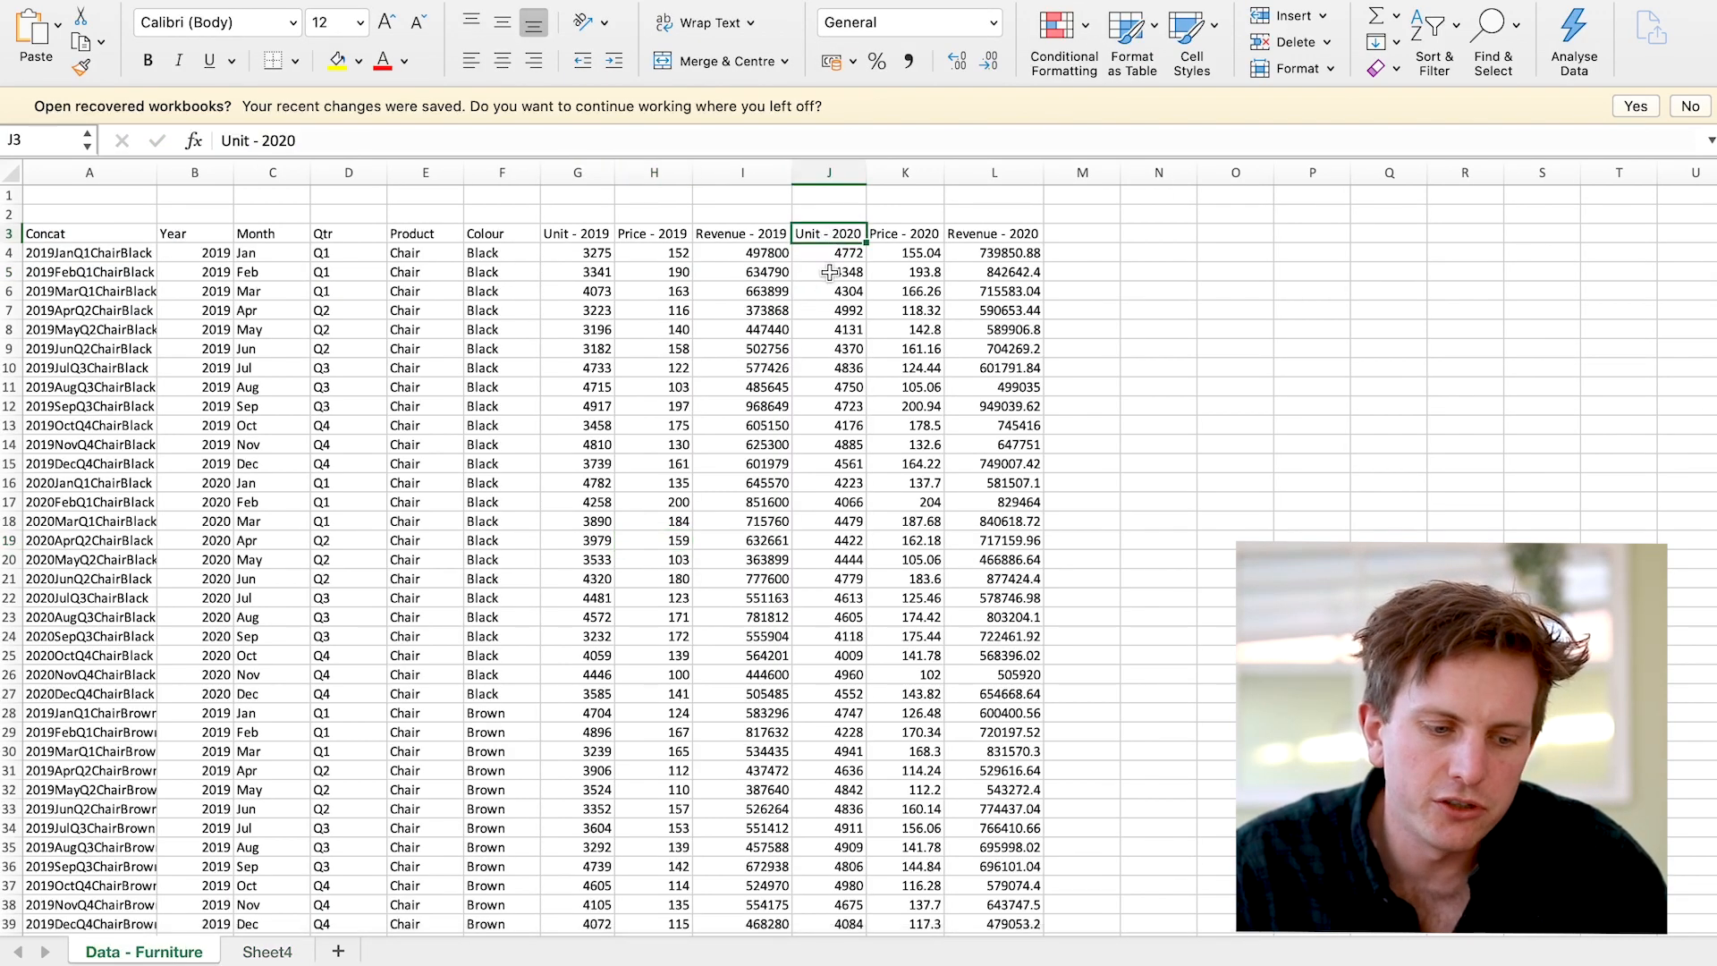
pyautogui.click(265, 953)
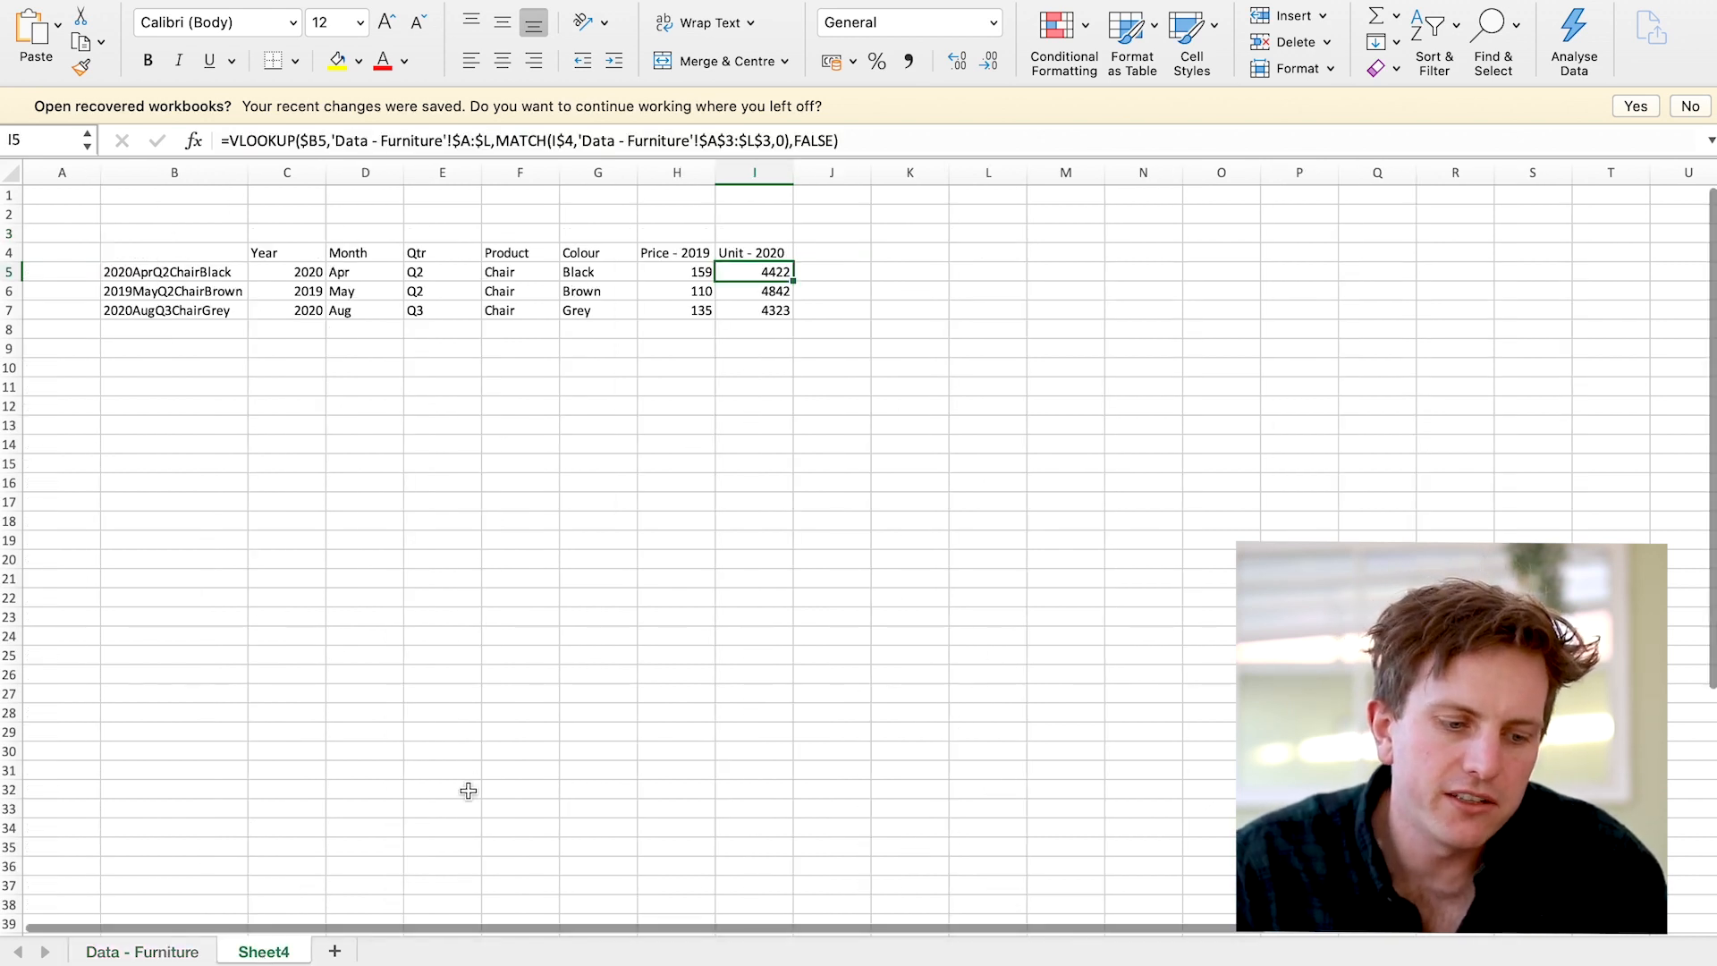
# - Copy the Price - 2020 header from K3 of the Data - Furniture sheet into J4 of Sheet4
pyautogui.click(147, 950)
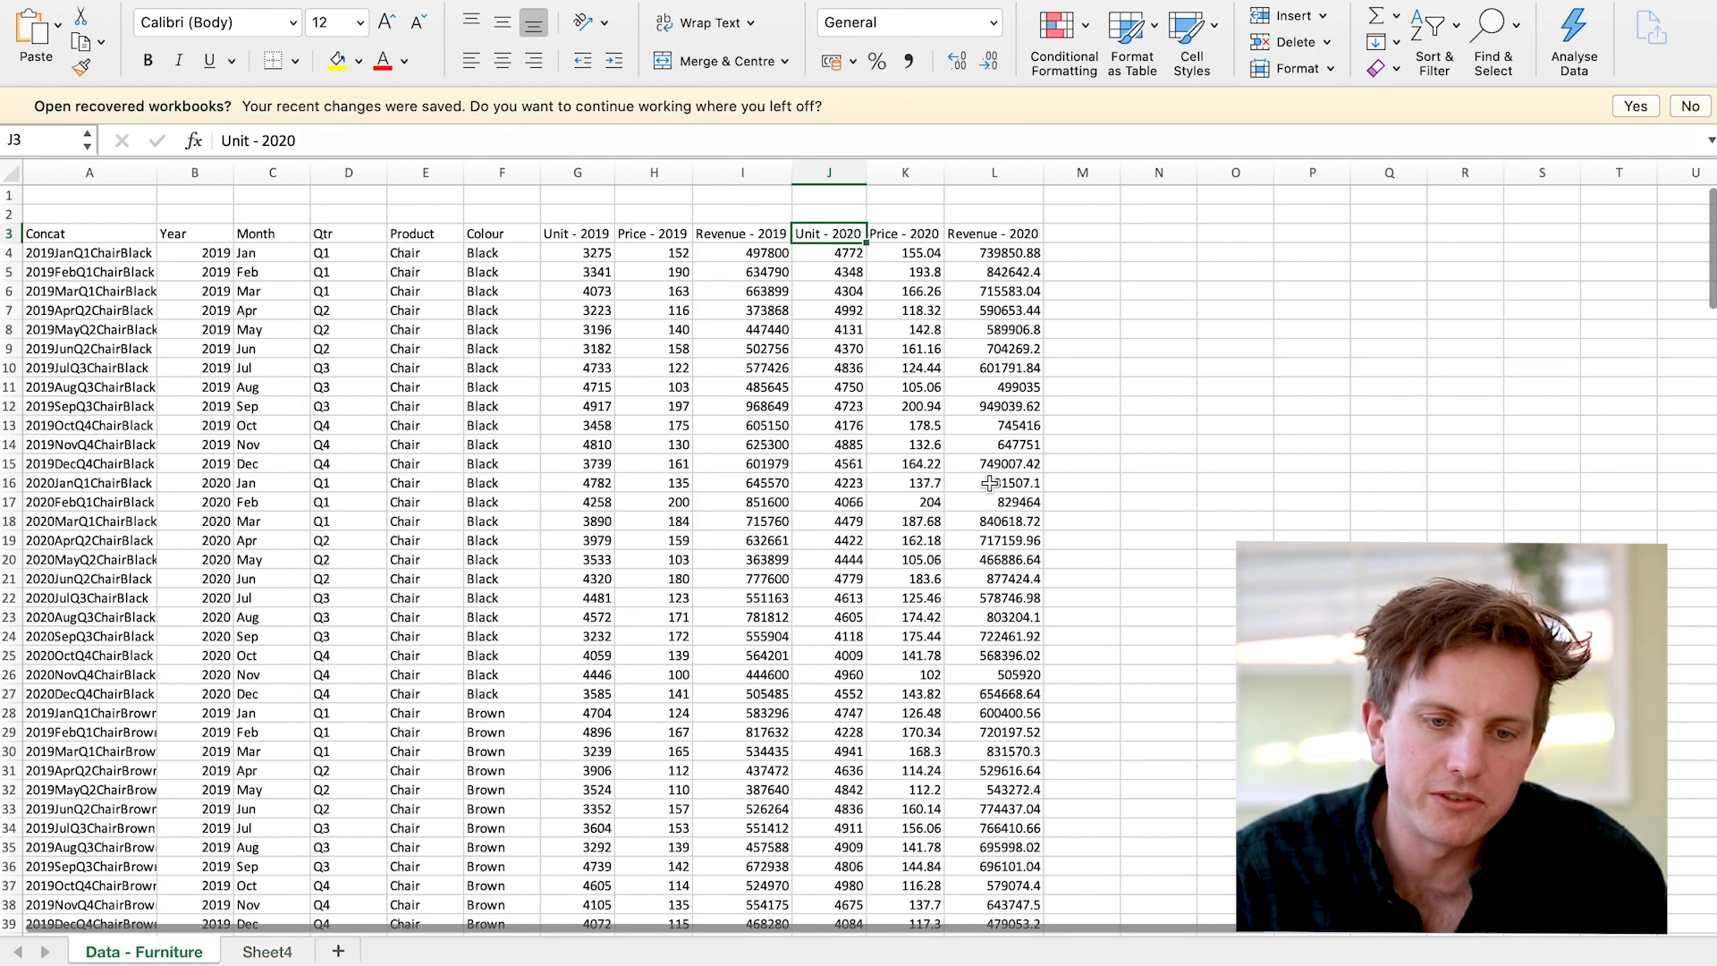
pyautogui.click(921, 233)
pyautogui.press('super+c')
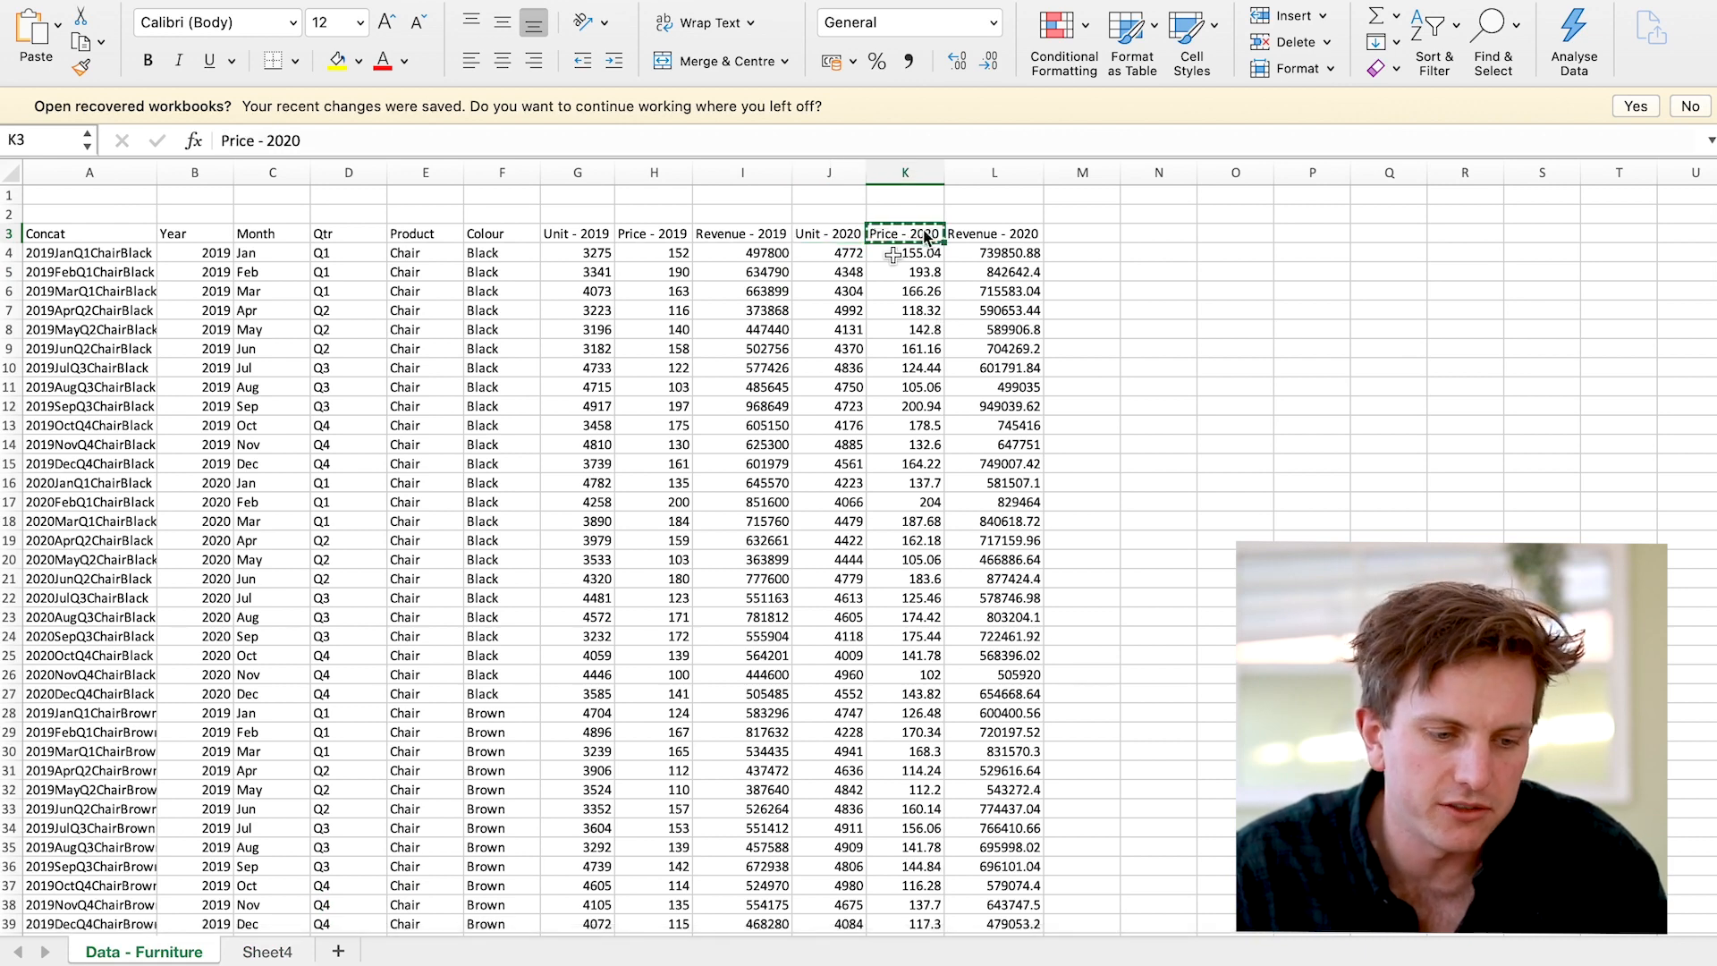
pyautogui.click(239, 959)
pyautogui.click(808, 260)
pyautogui.press('super+v')
# - Extend the lookup formulas from I5:I7 across to J5:J7 under the Price - 2020 header
pyautogui.click(784, 274)
pyautogui.moveTo(784, 274); pyautogui.dragTo(870, 360)
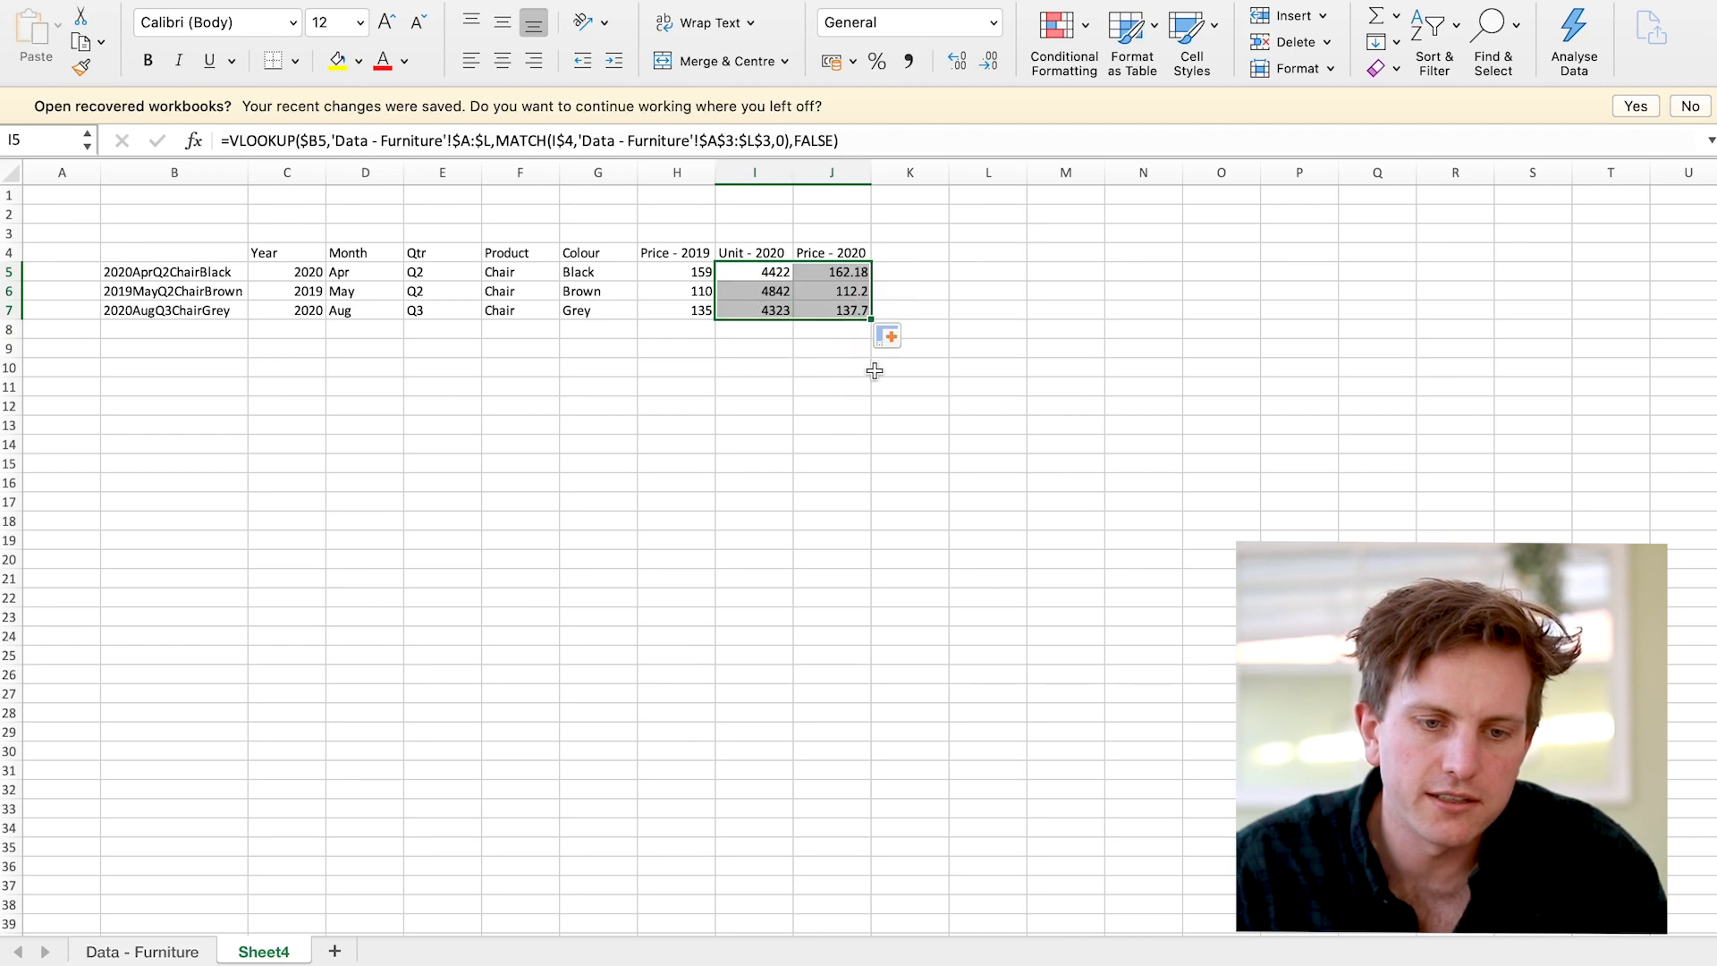
pyautogui.click(873, 363)
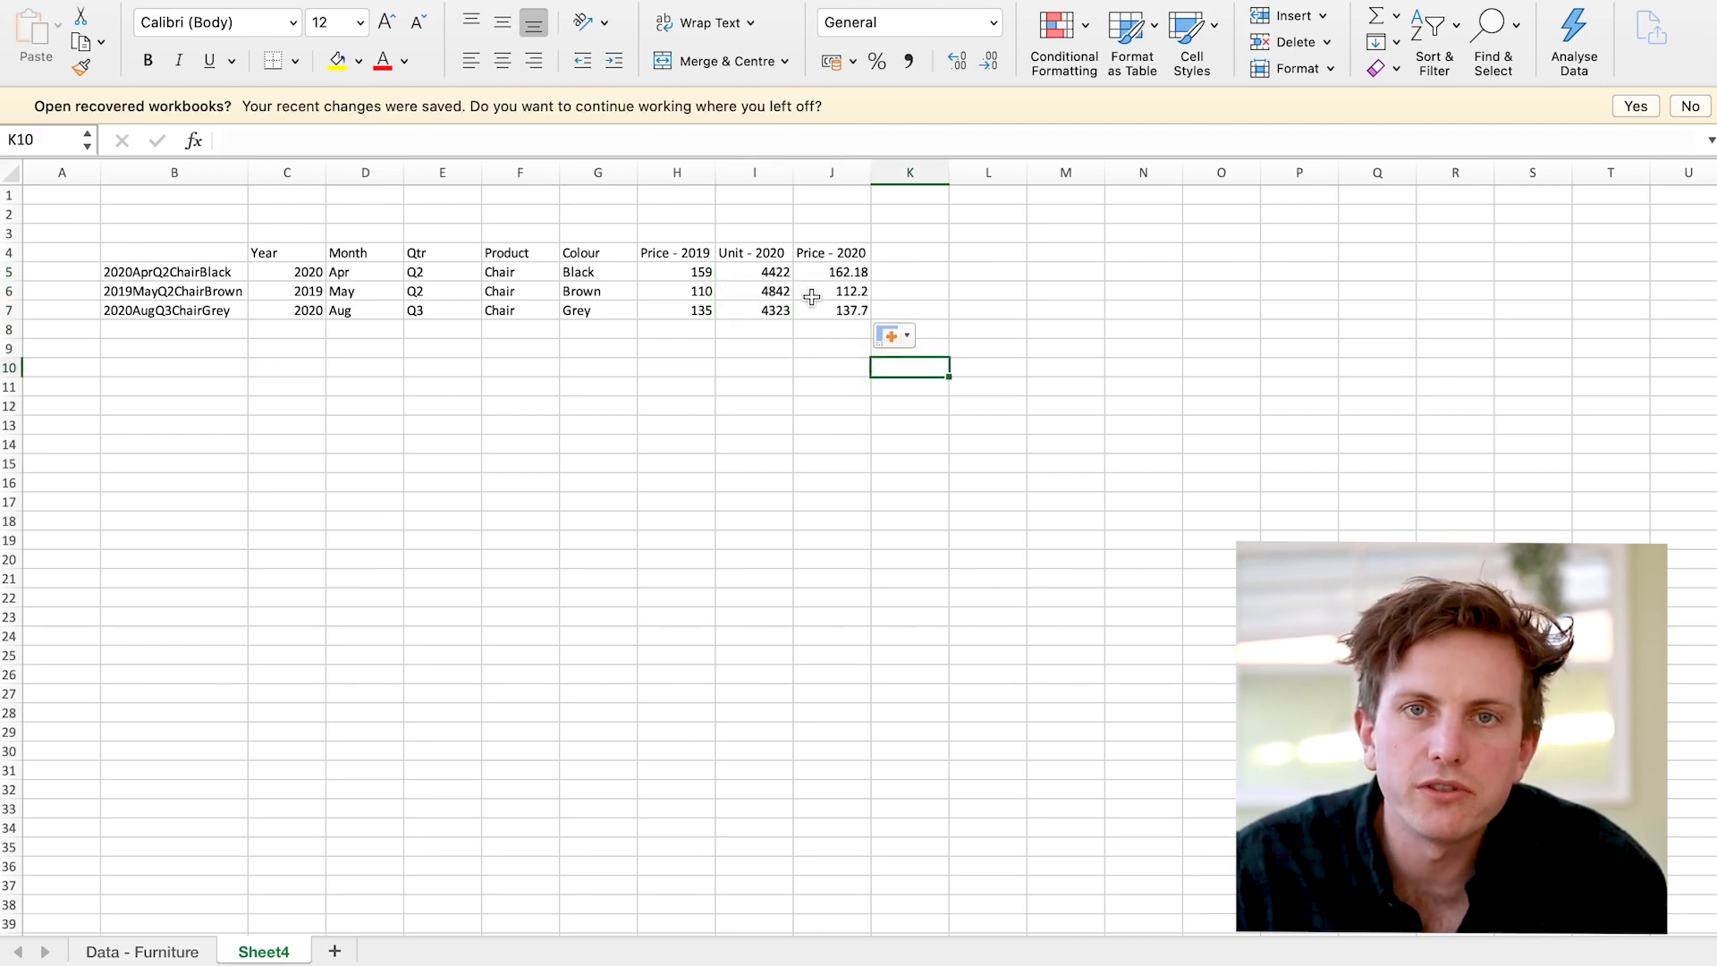